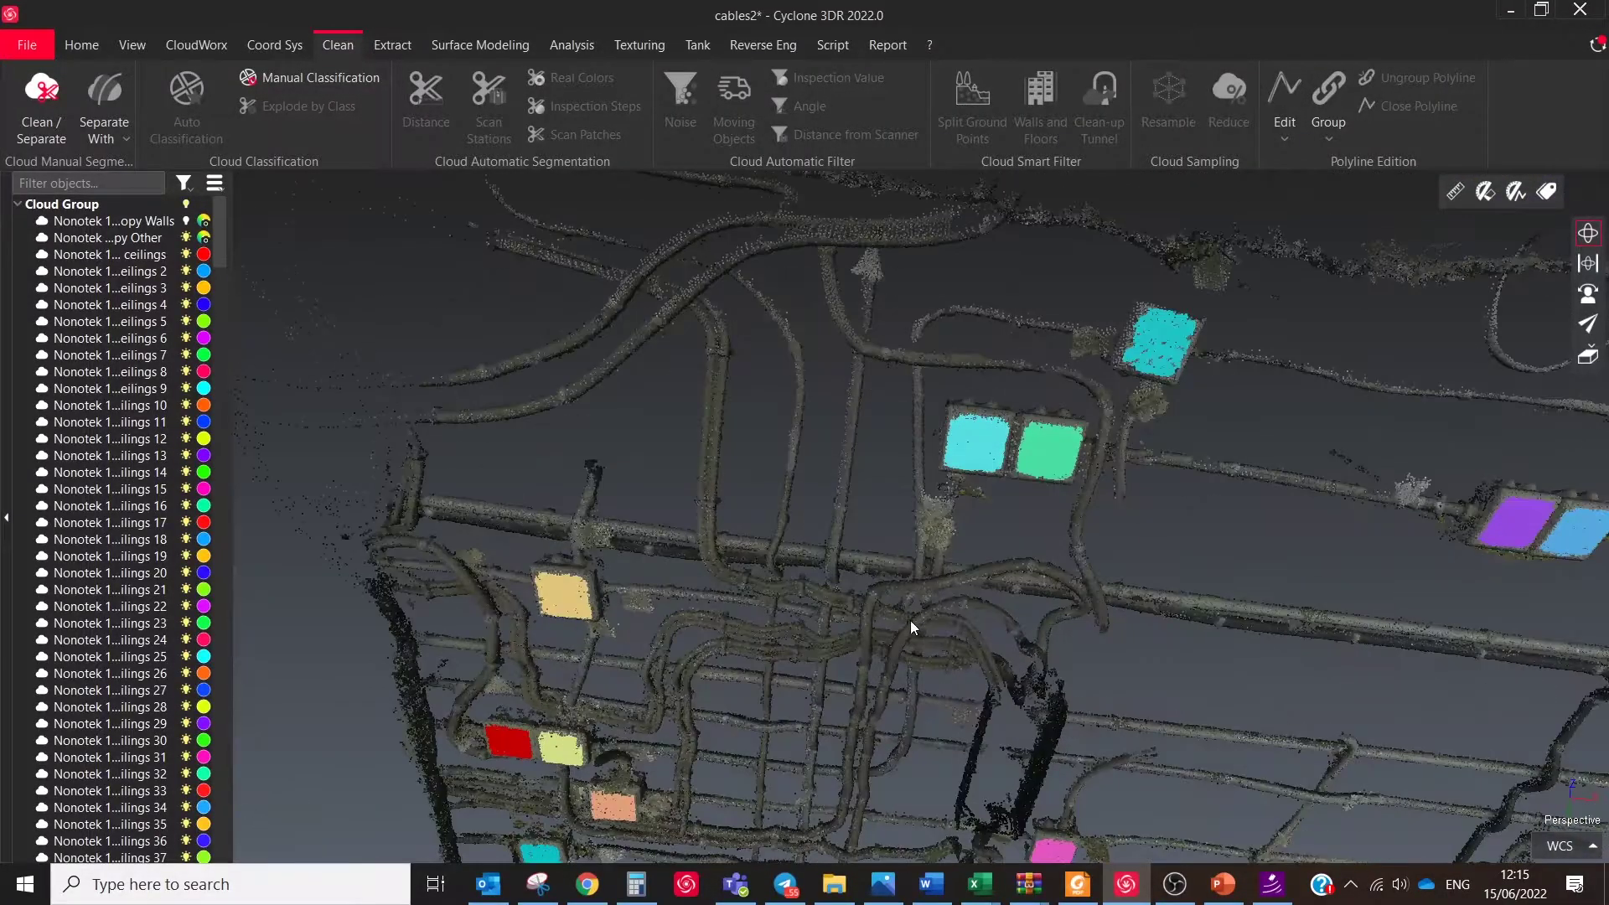
- Orbit around the finished coloured box sub-clouds
left_click_drag(912, 624, 583, 496)
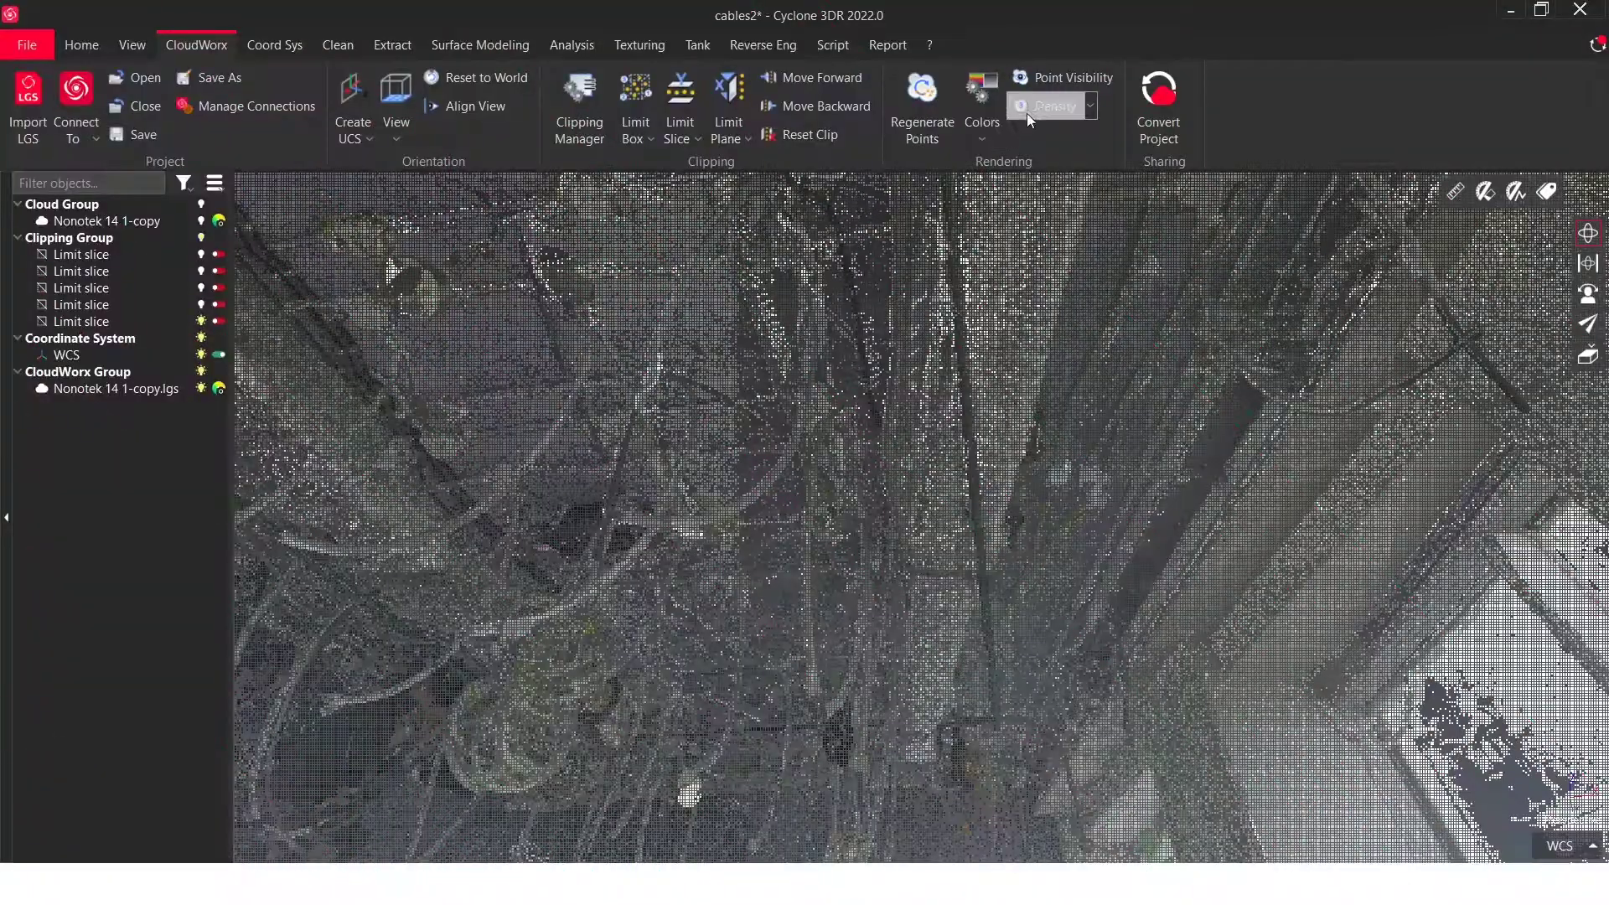
- Render the cloud at Highest Density, zoom to the boxes, and enable the last limit slice
left_click(1092, 107)
left_click(1059, 156)
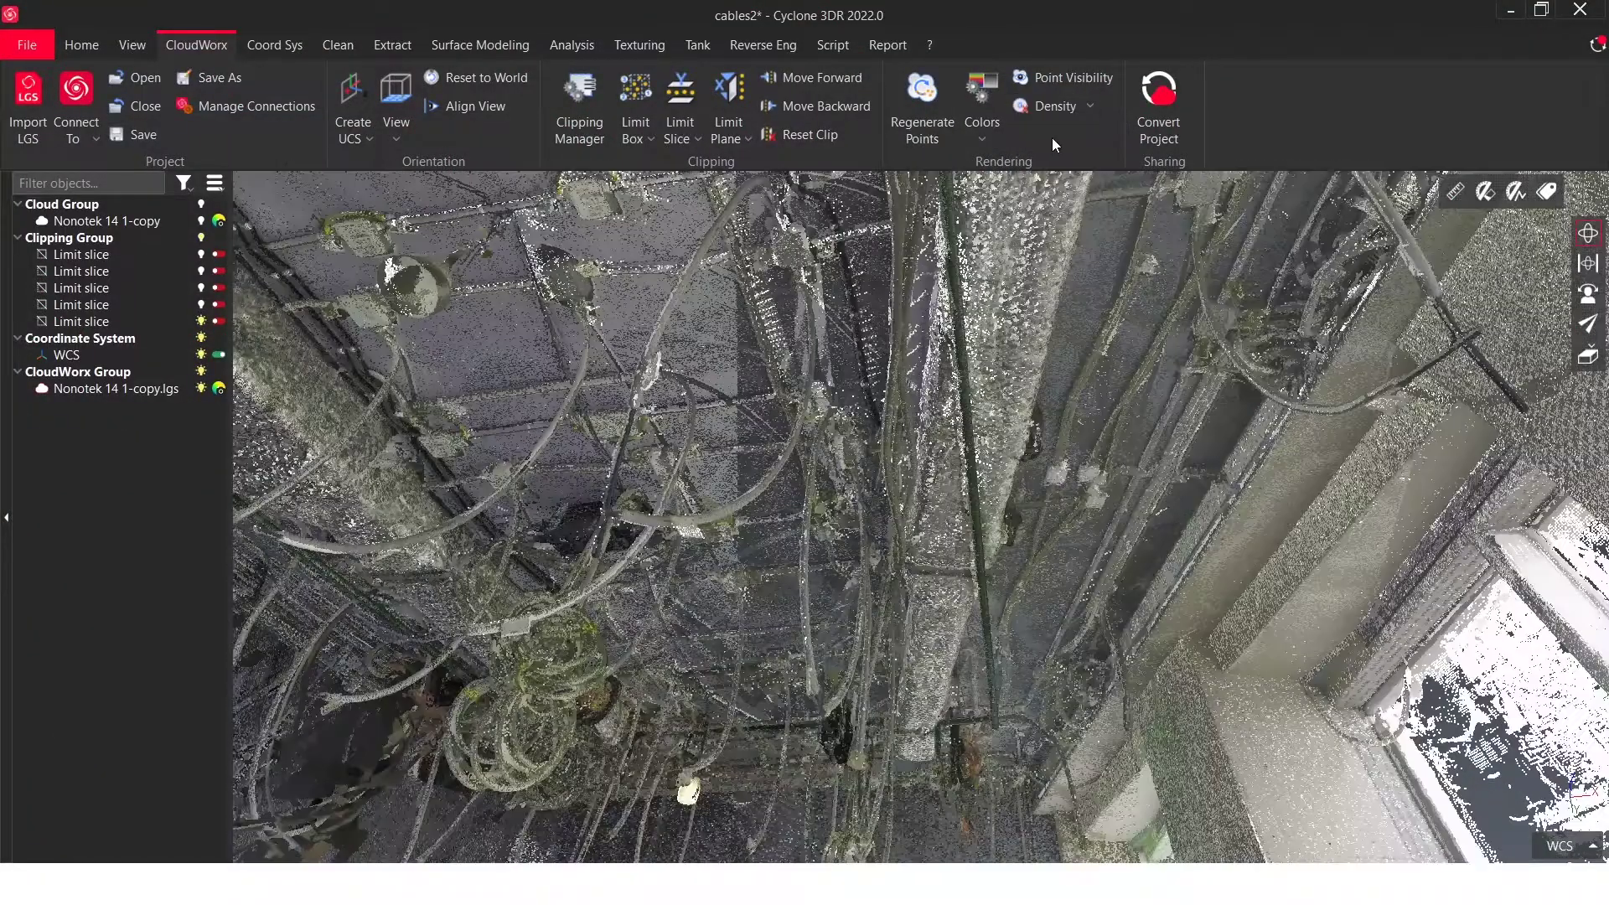
scroll(1079, 496, "up", 3)
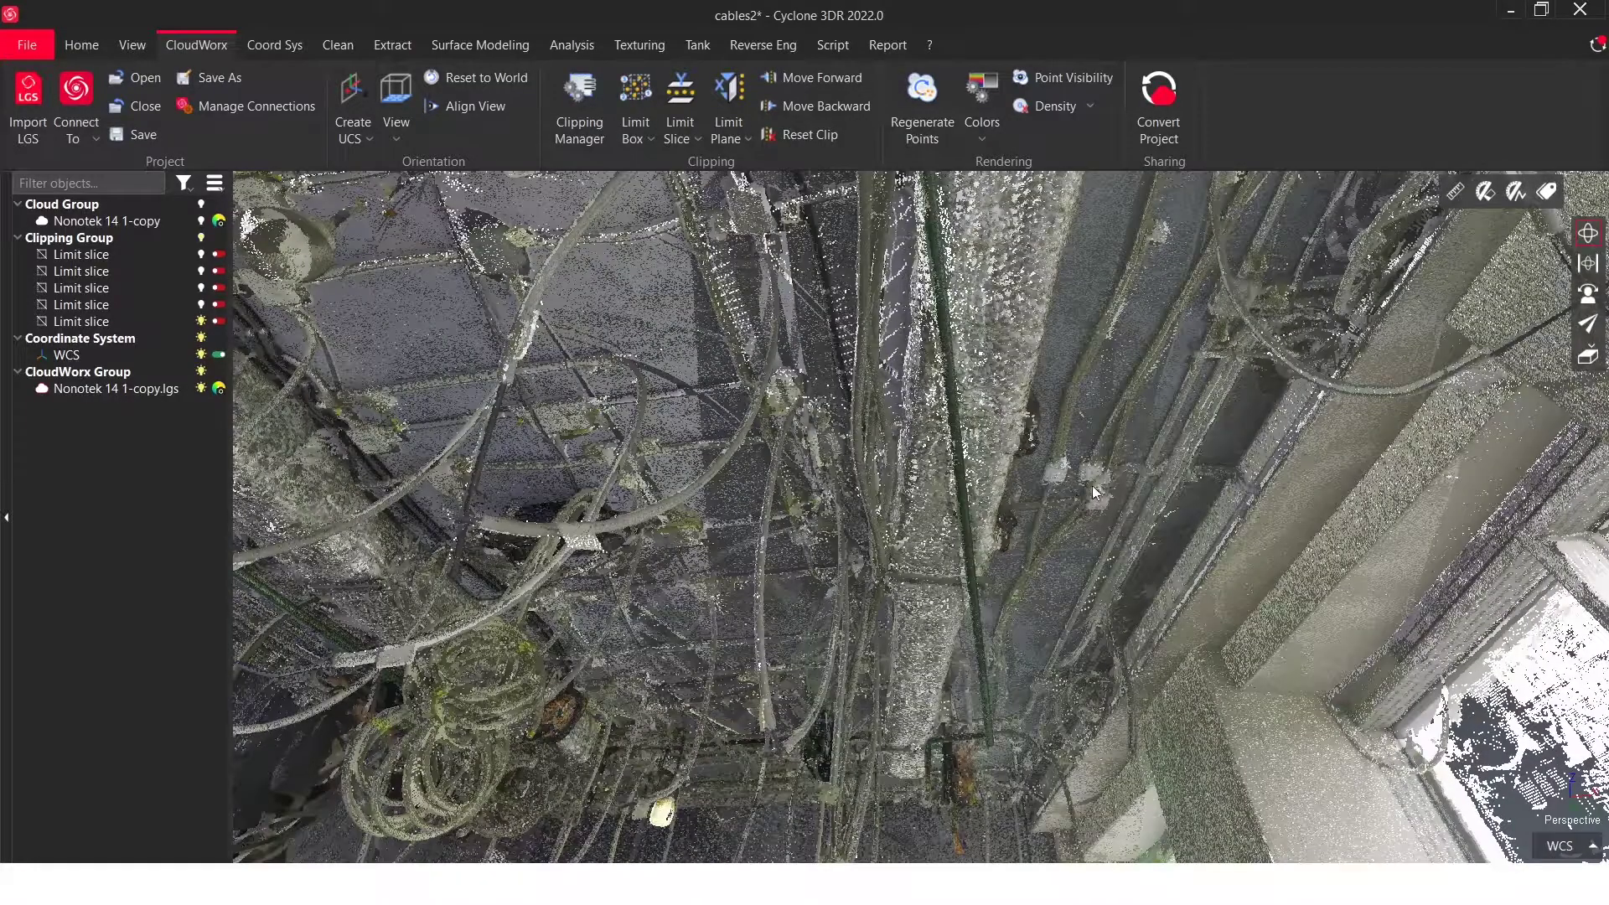
scroll(1083, 487, "up", 4)
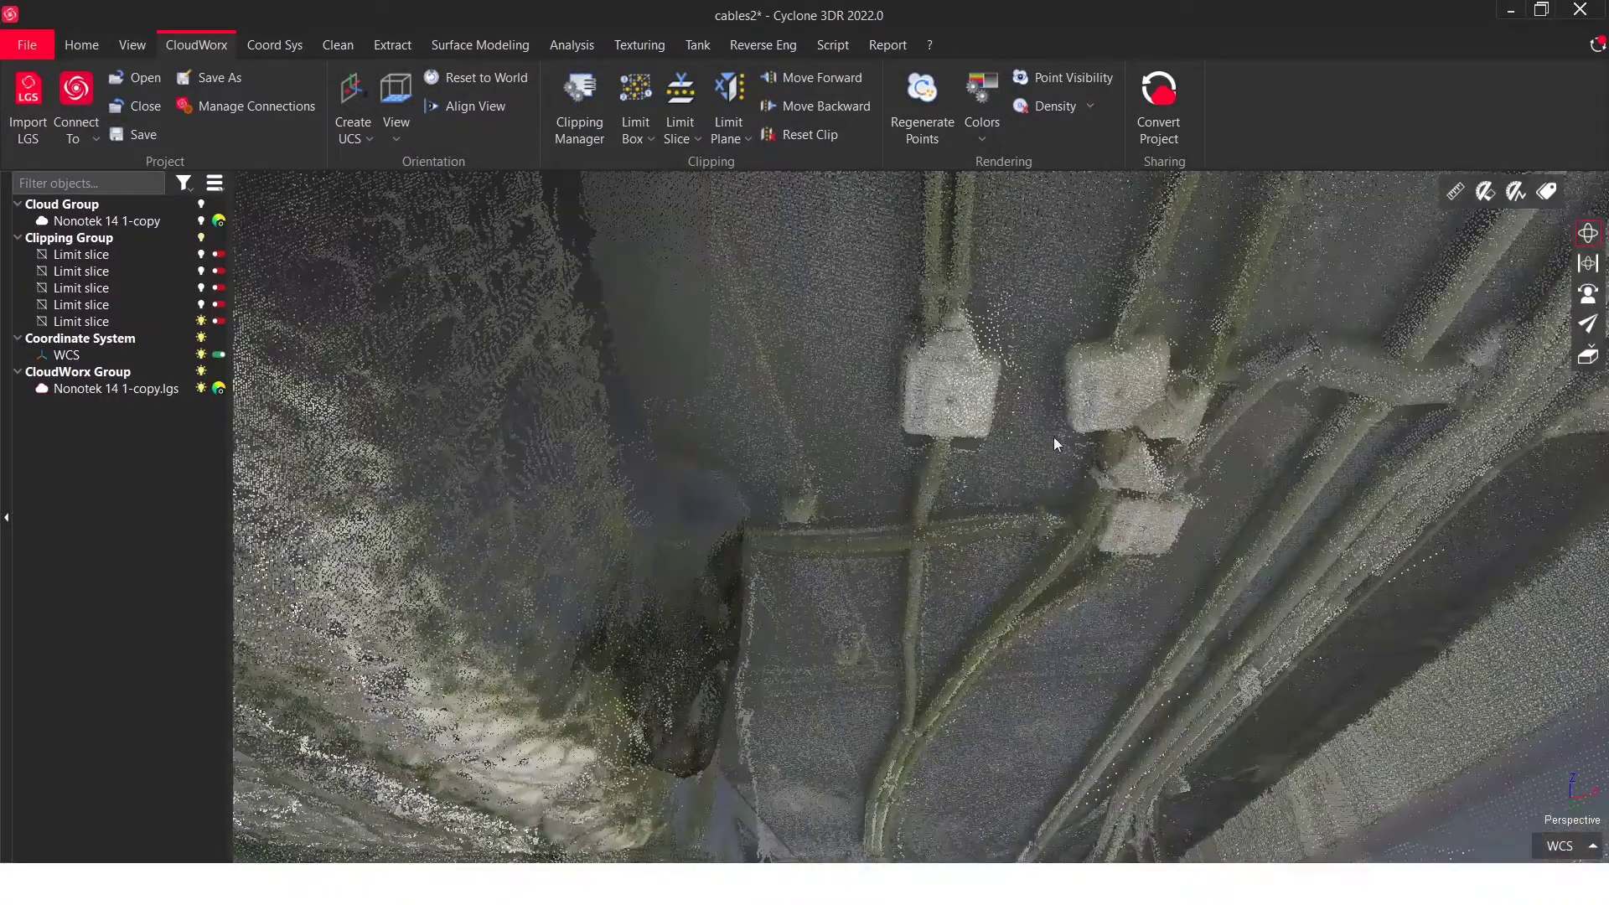
left_click_drag(888, 410, 779, 474)
left_click(222, 321)
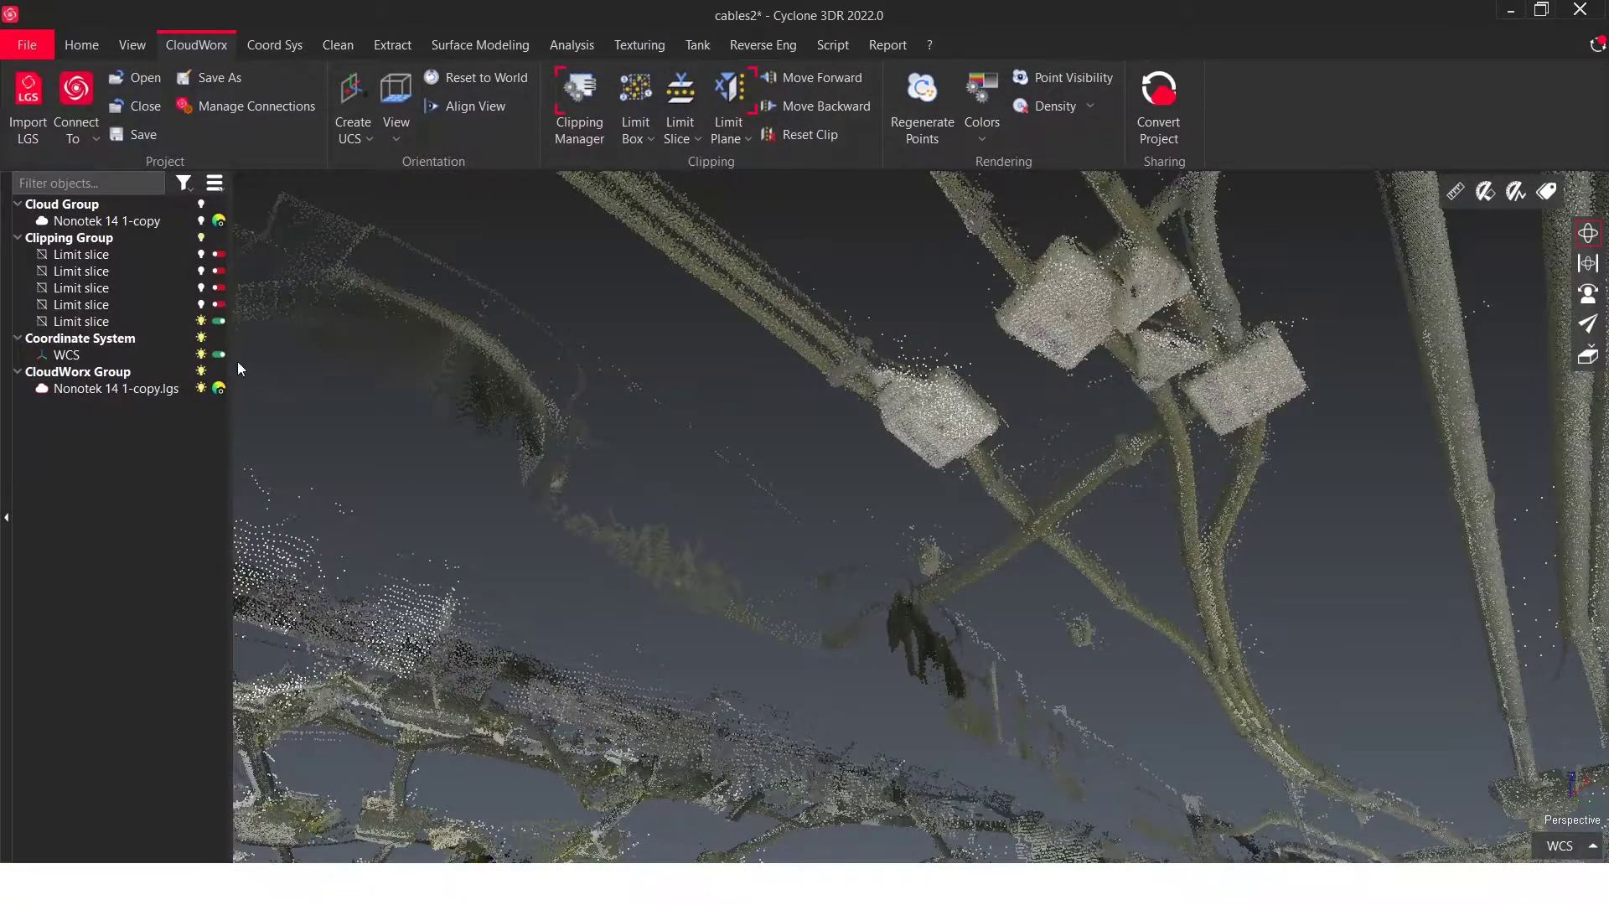
scroll(840, 378, "down", 4)
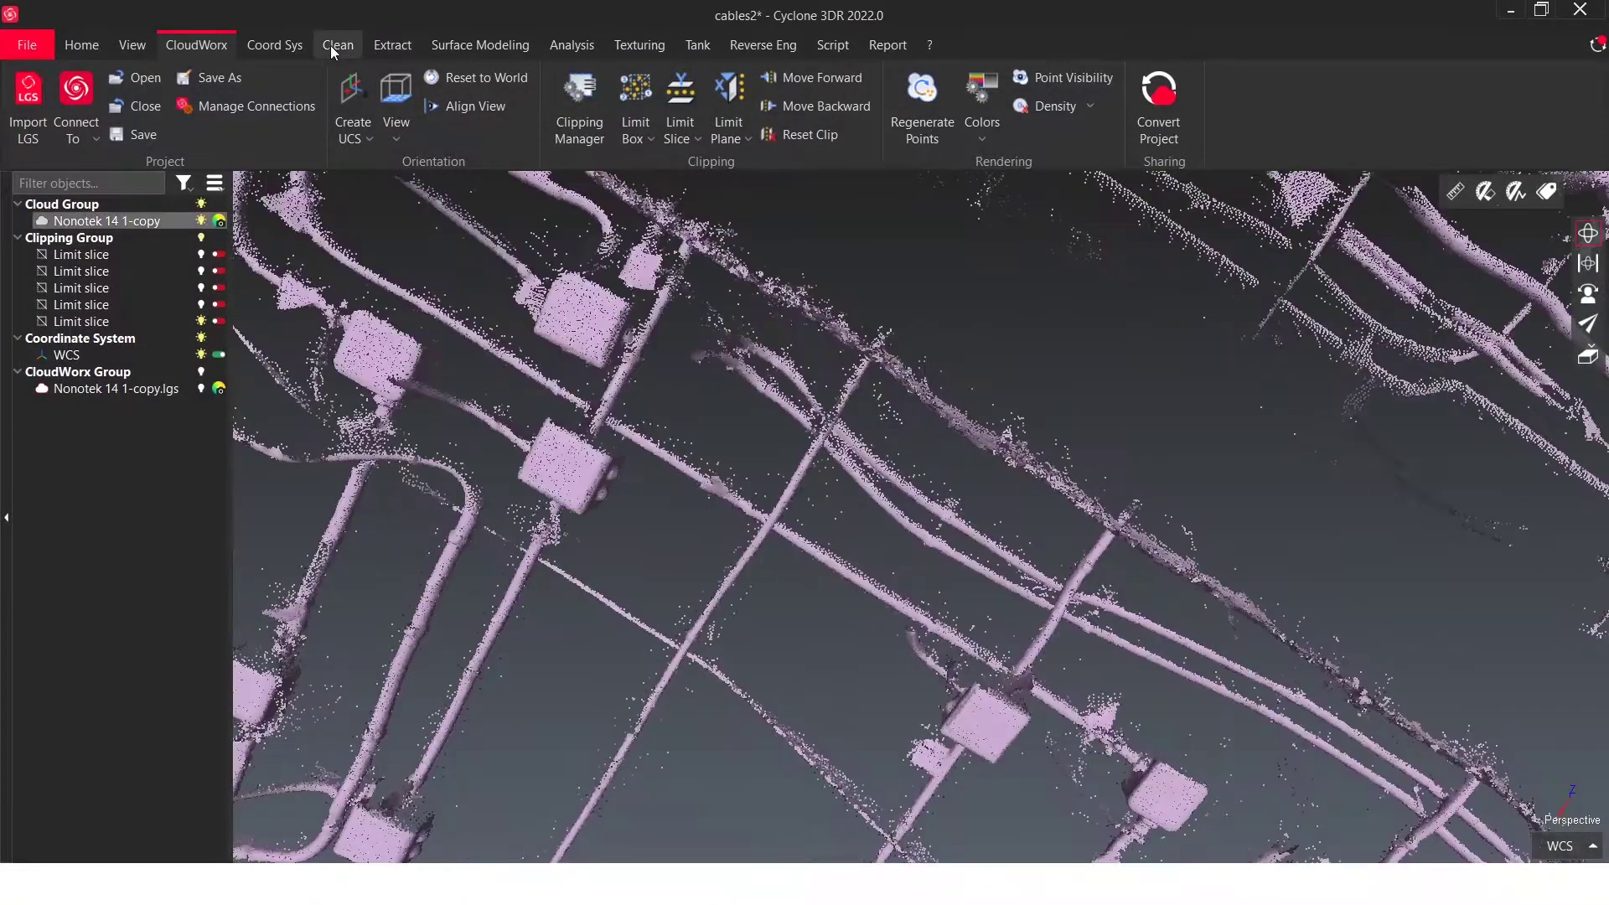
- Preview the Noise filter on the Nonotek 14 1-copy cloud at intensity 65
left_click(331, 47)
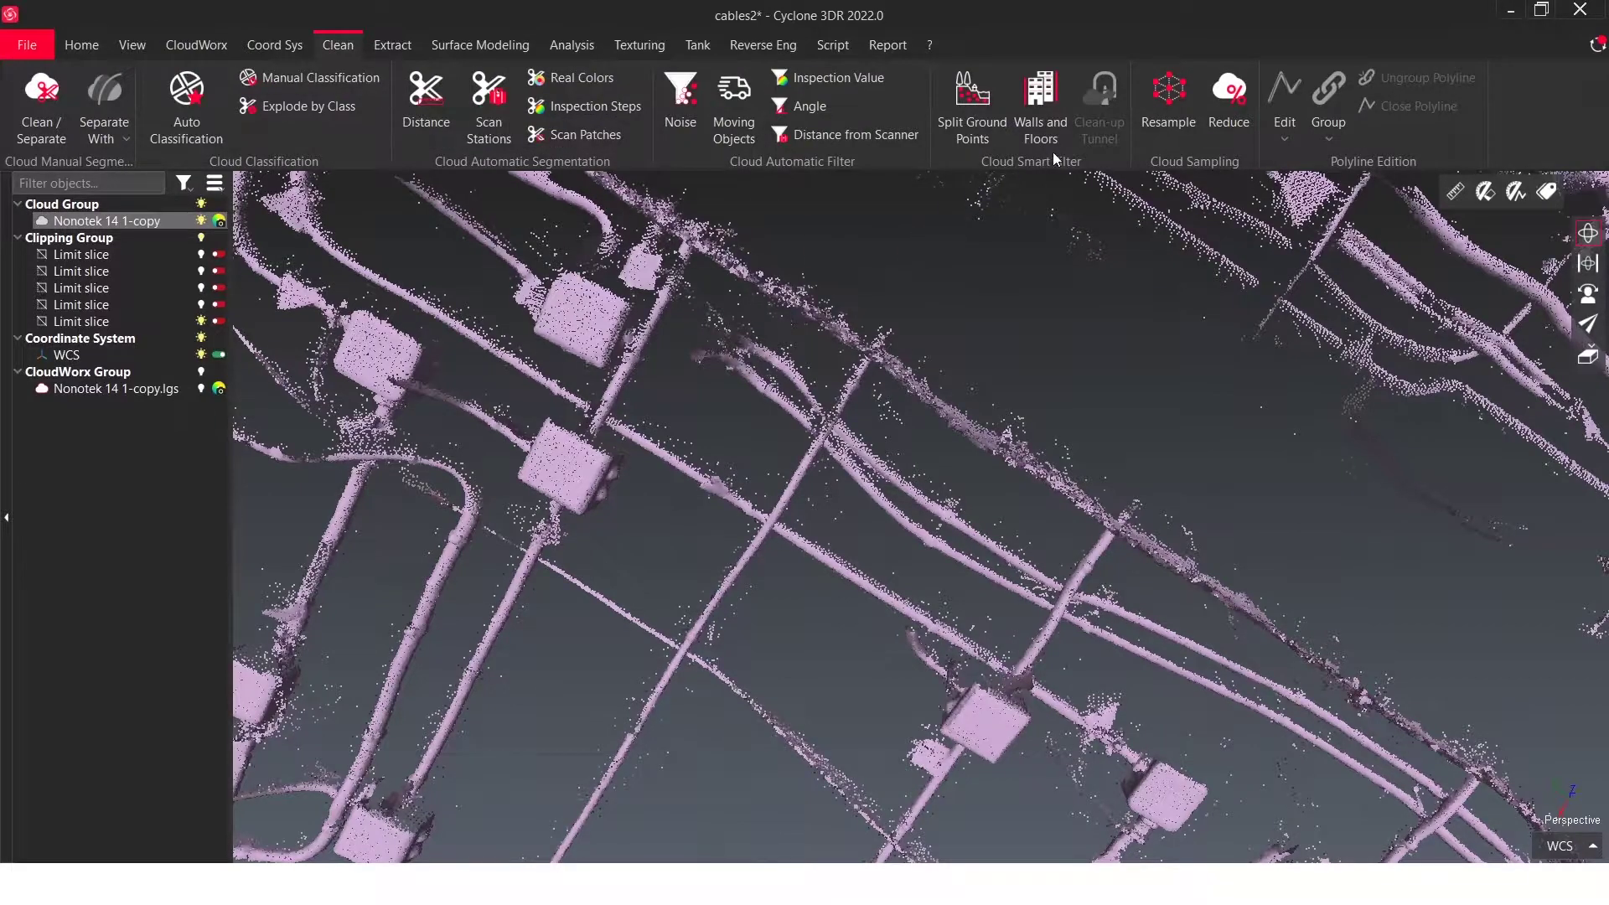
left_click(679, 99)
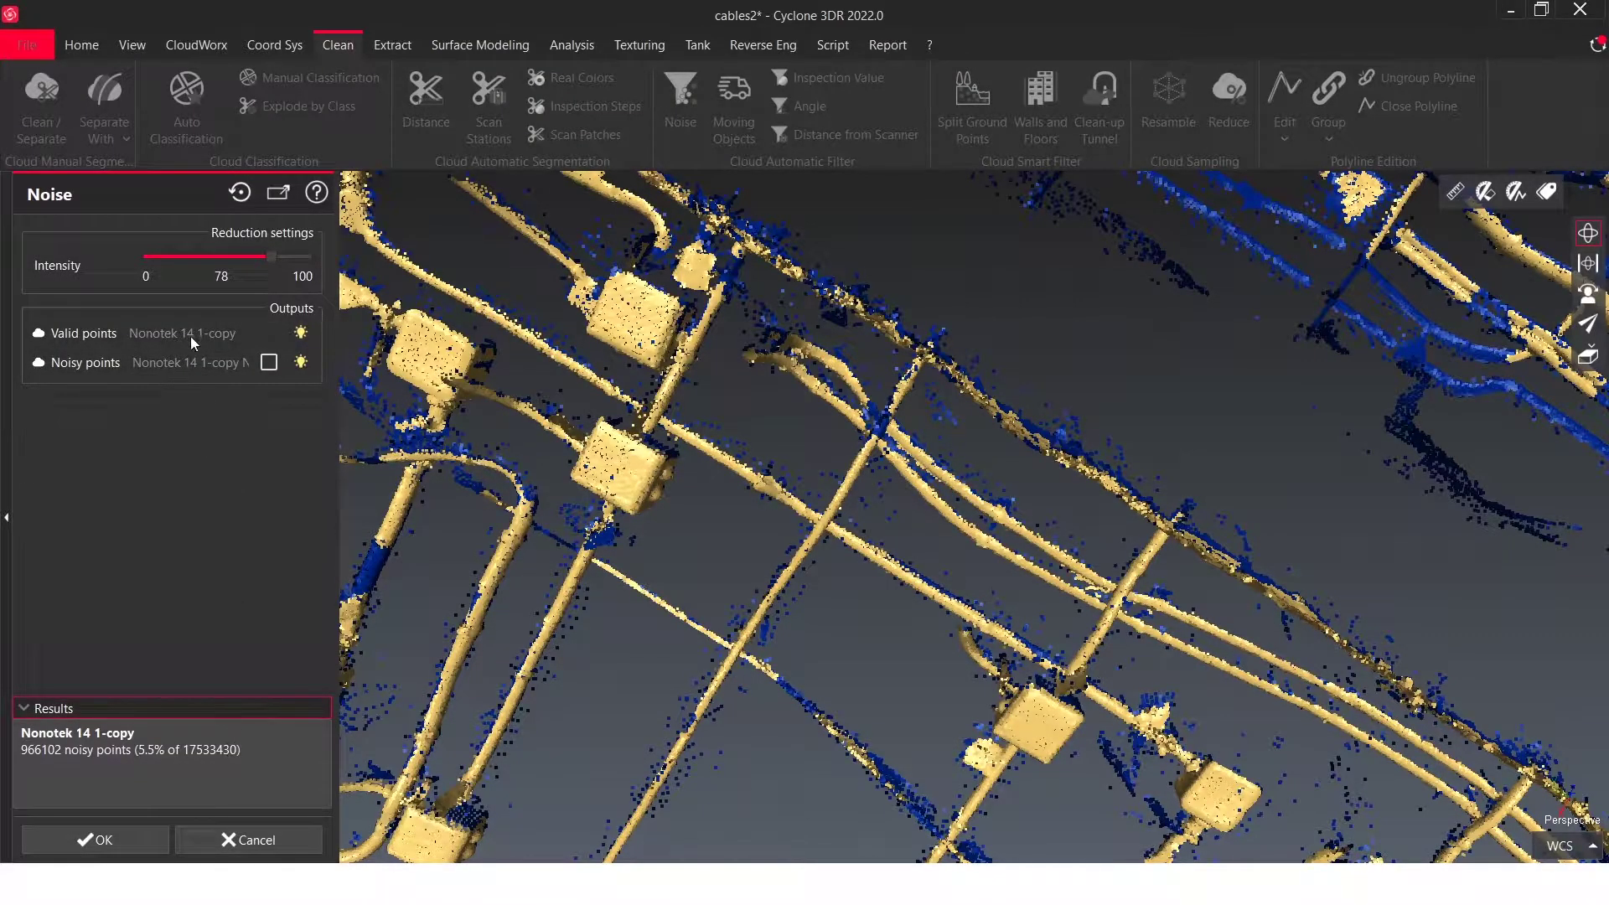
left_click_drag(268, 257, 251, 256)
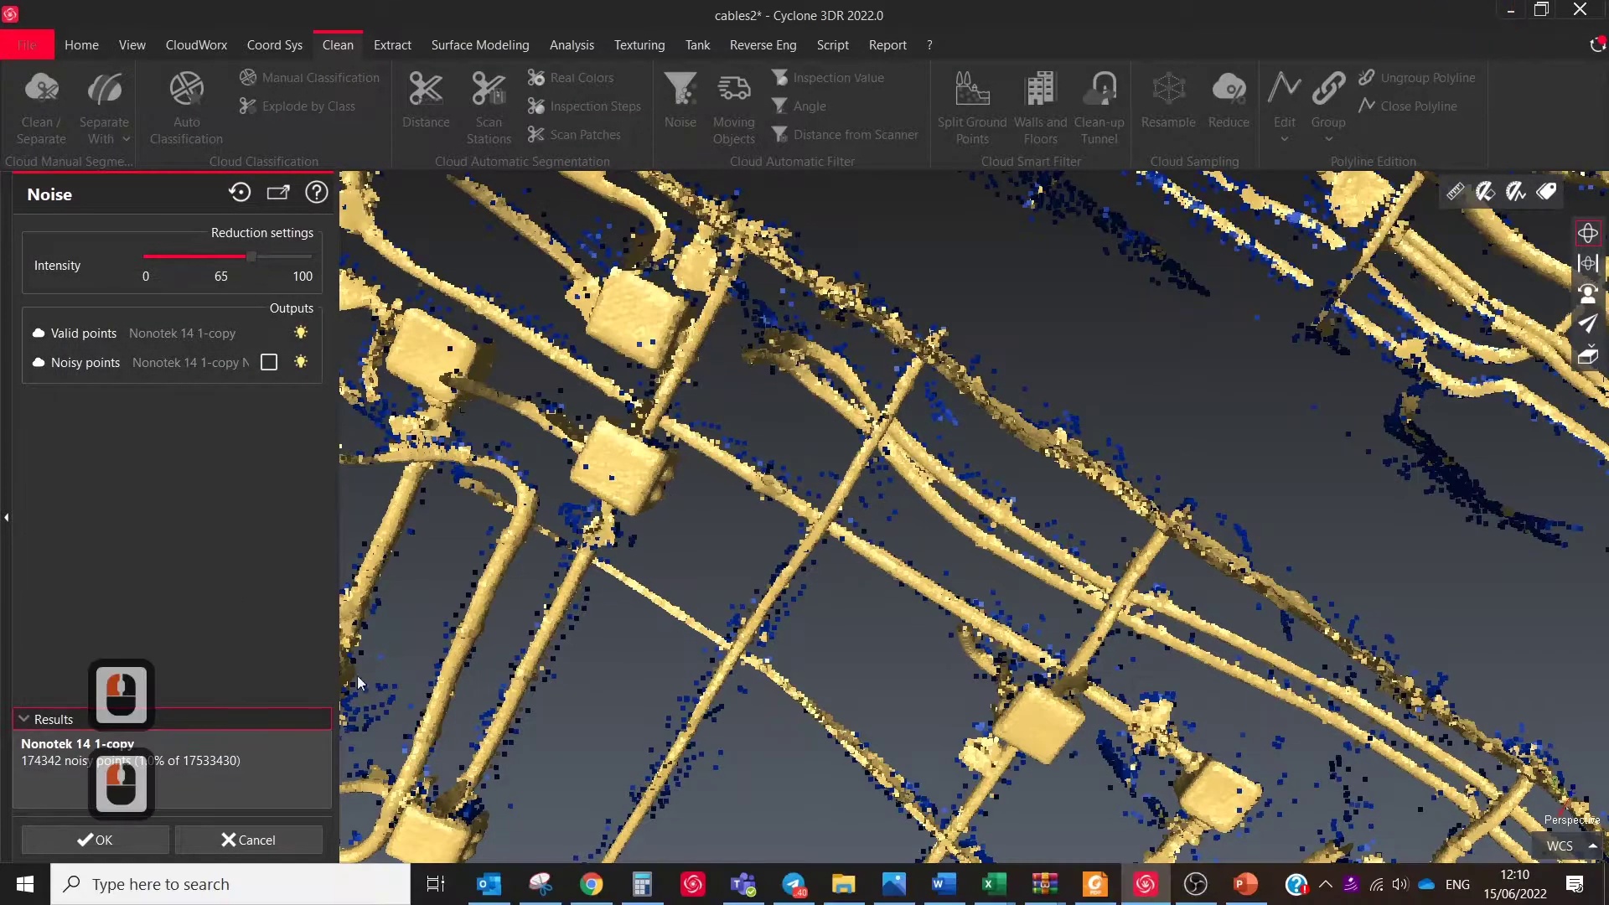
left_click_drag(611, 543, 834, 306)
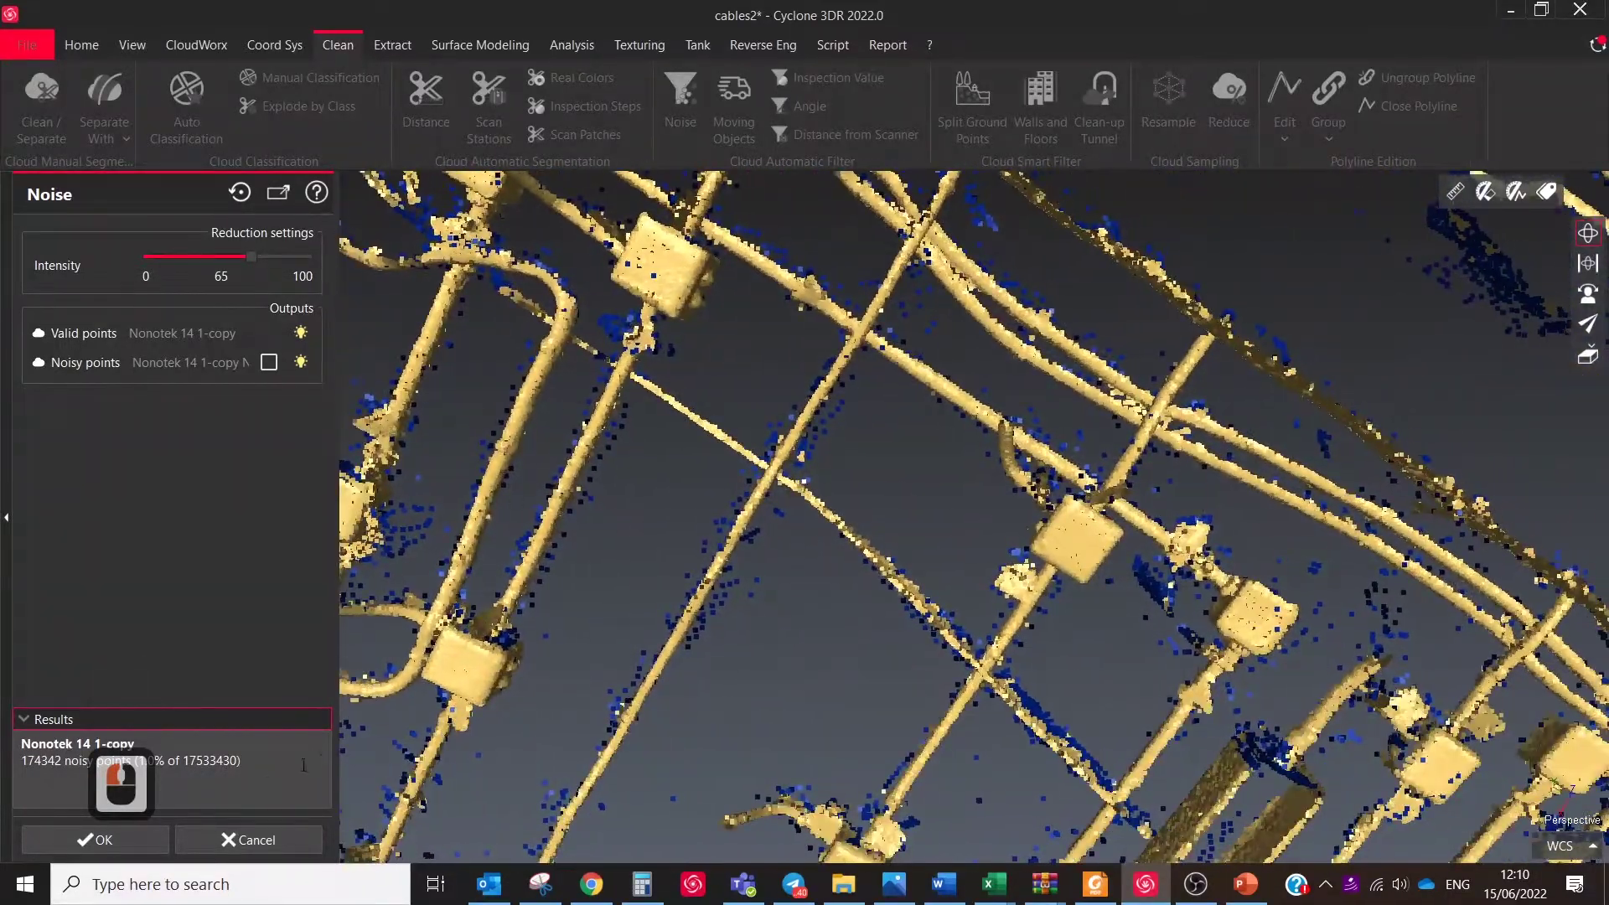
- Apply the noise removal and select the cleaned point cloud
left_click(199, 833)
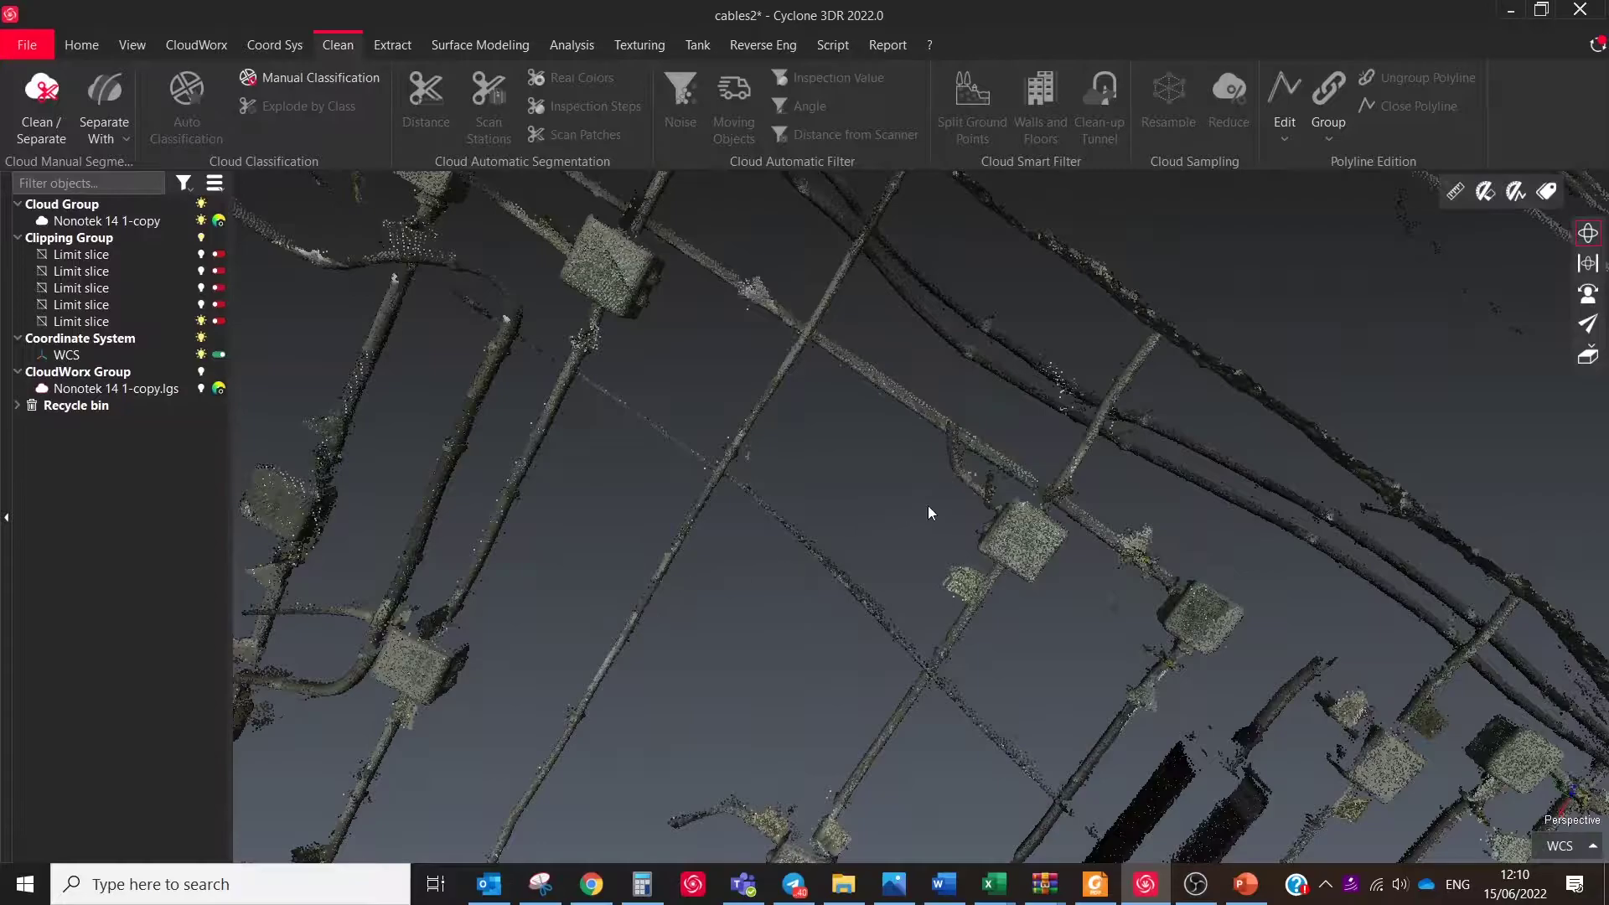
left_click_drag(929, 507, 822, 494)
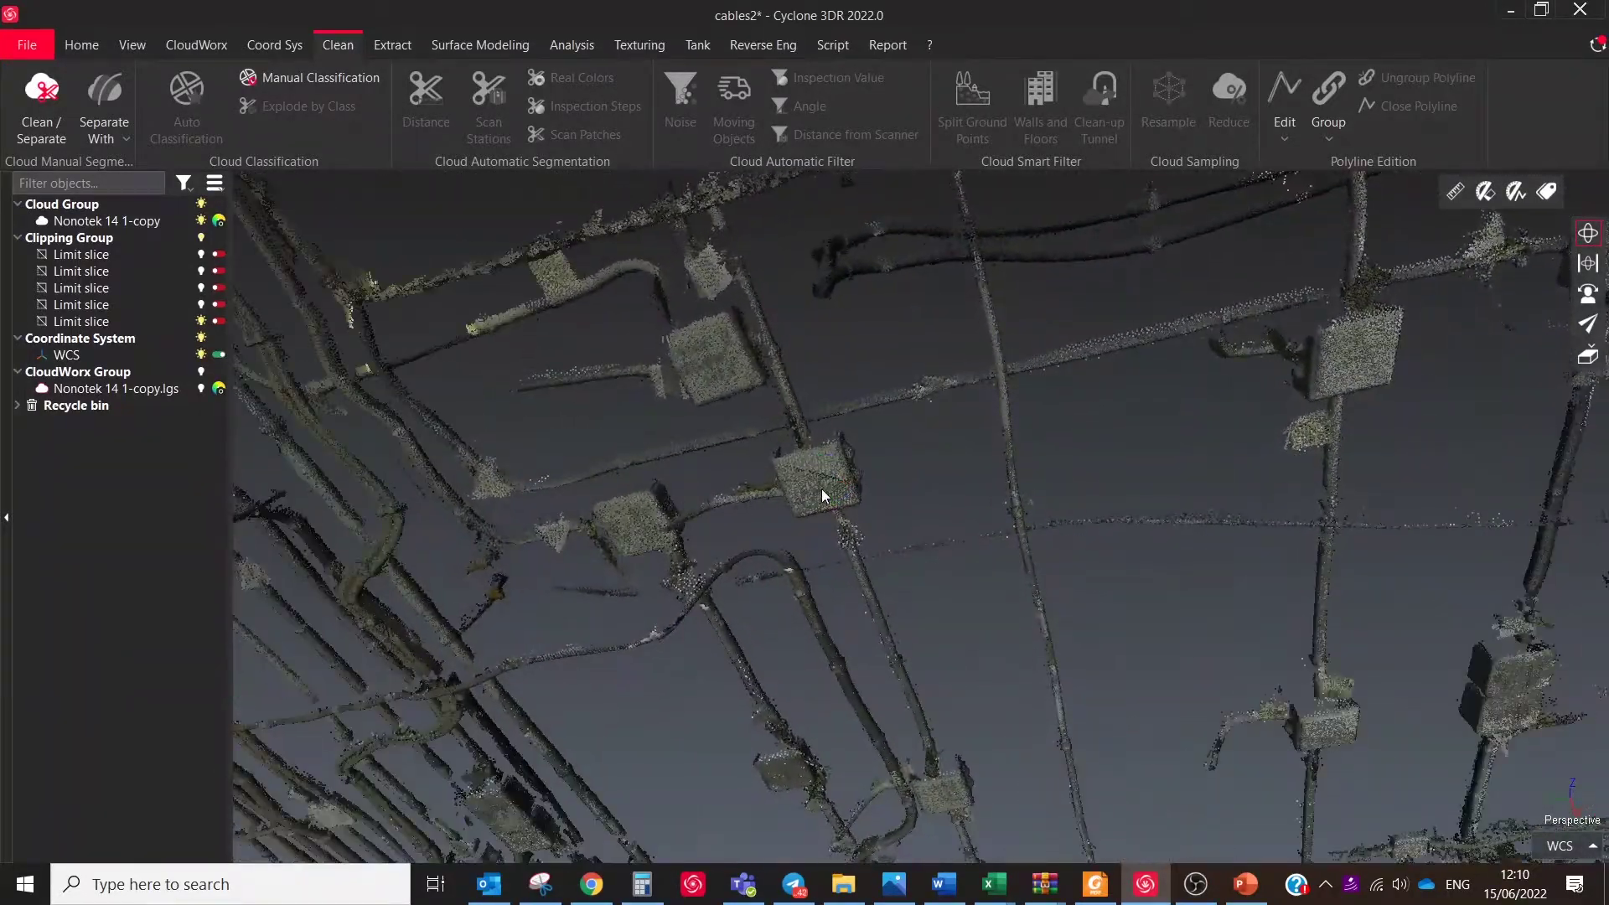
left_click(822, 489)
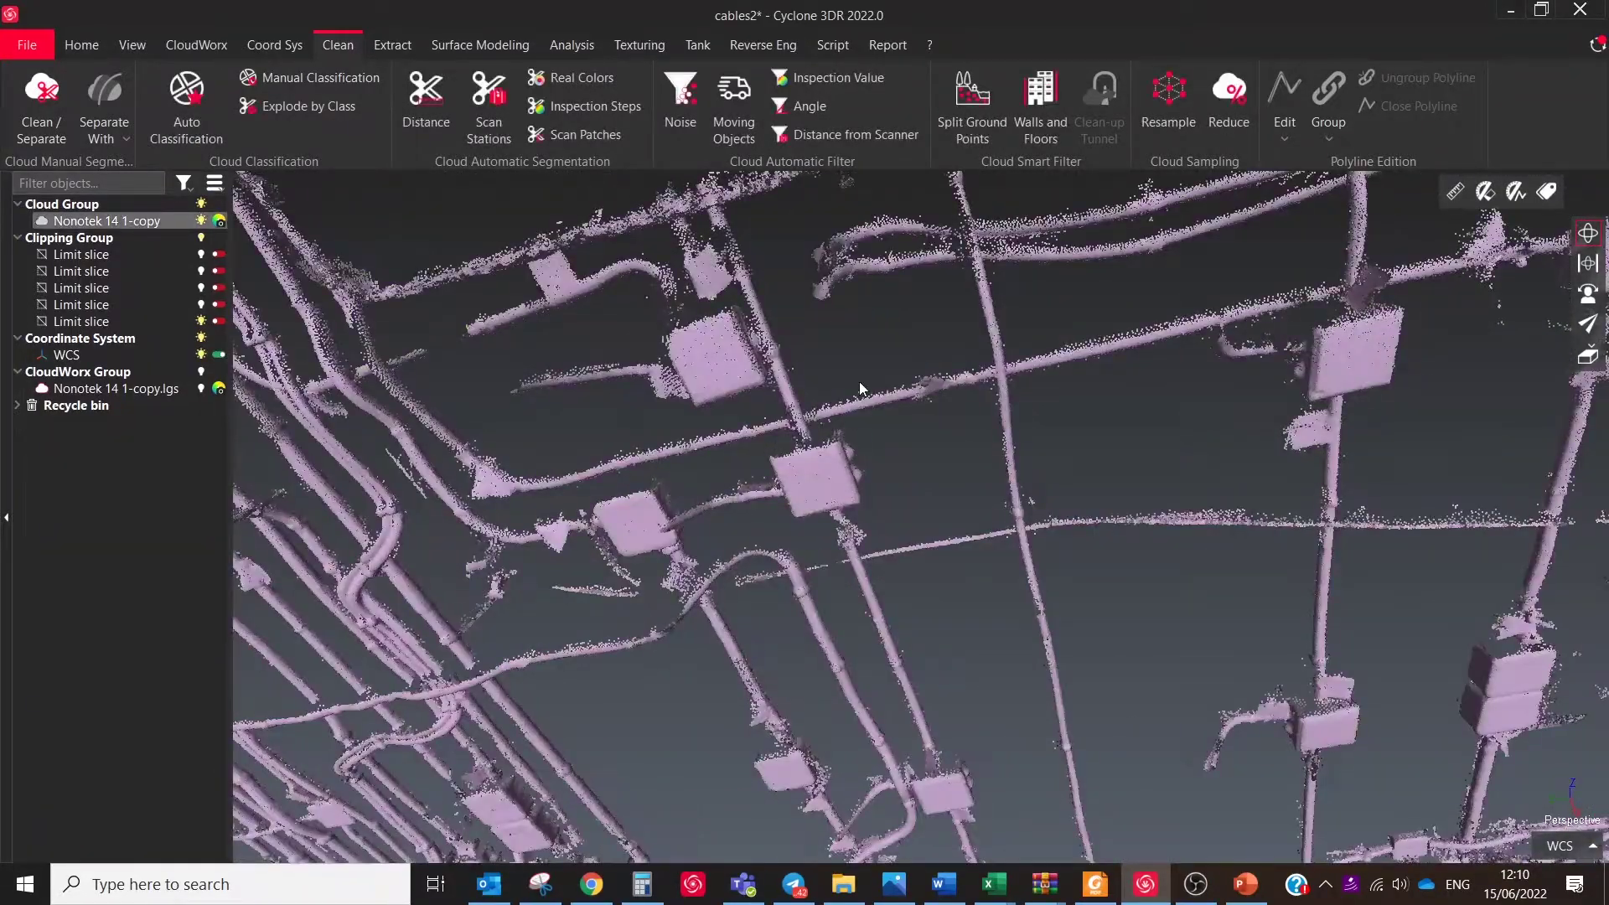
- Split the cloud into Walls, Floors & ceilings and Other sub-clouds at 5° tolerances
left_click(1039, 96)
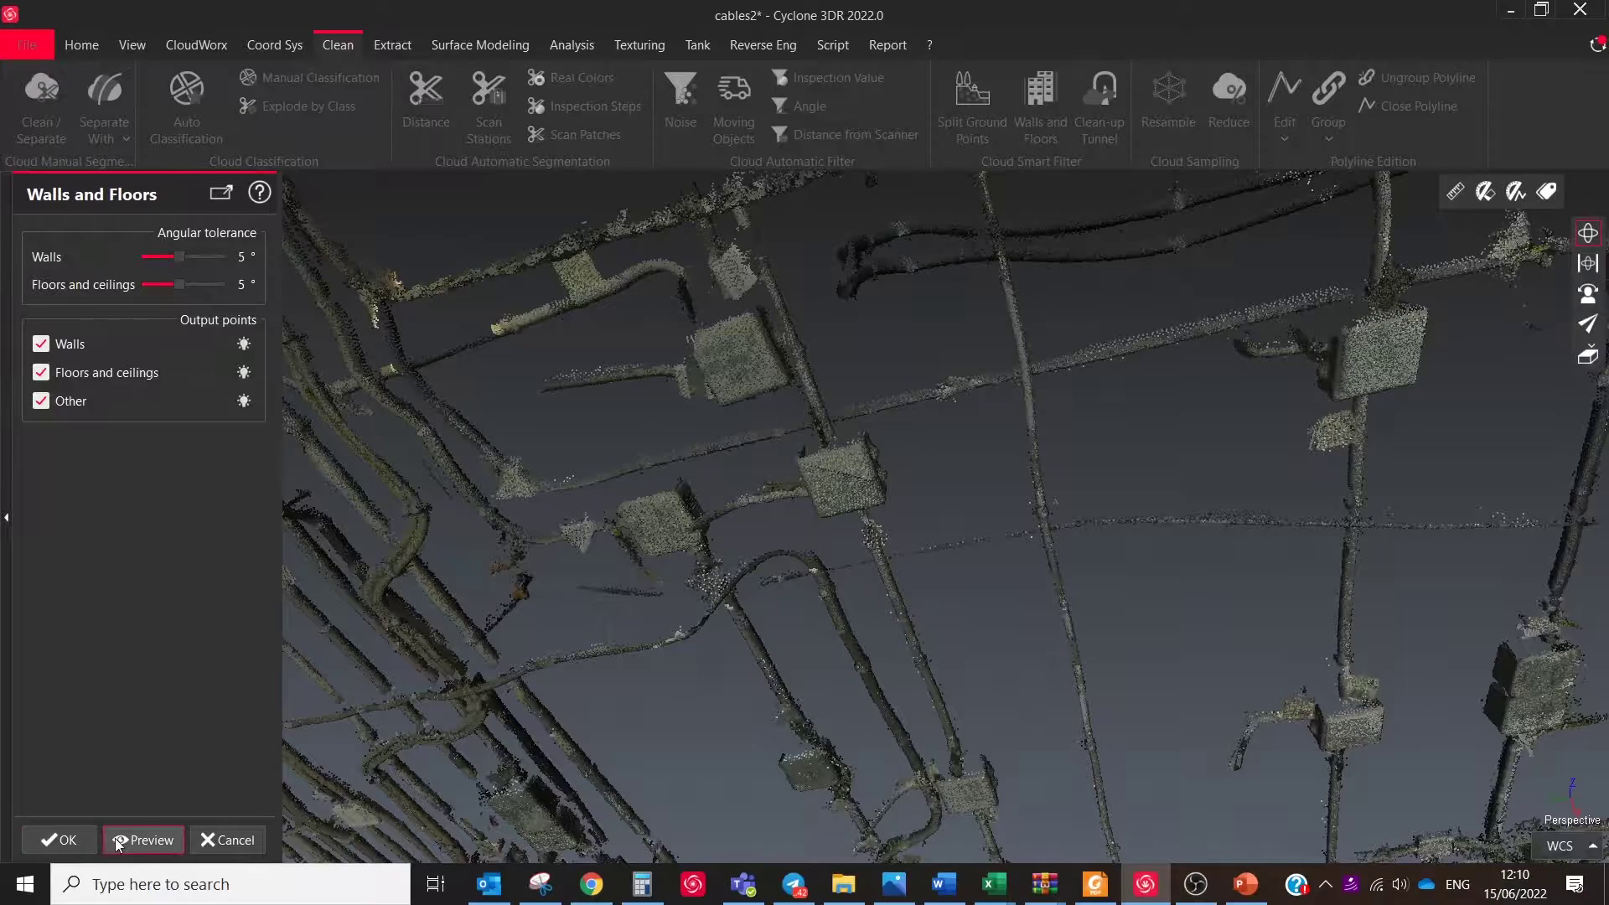
left_click(142, 840)
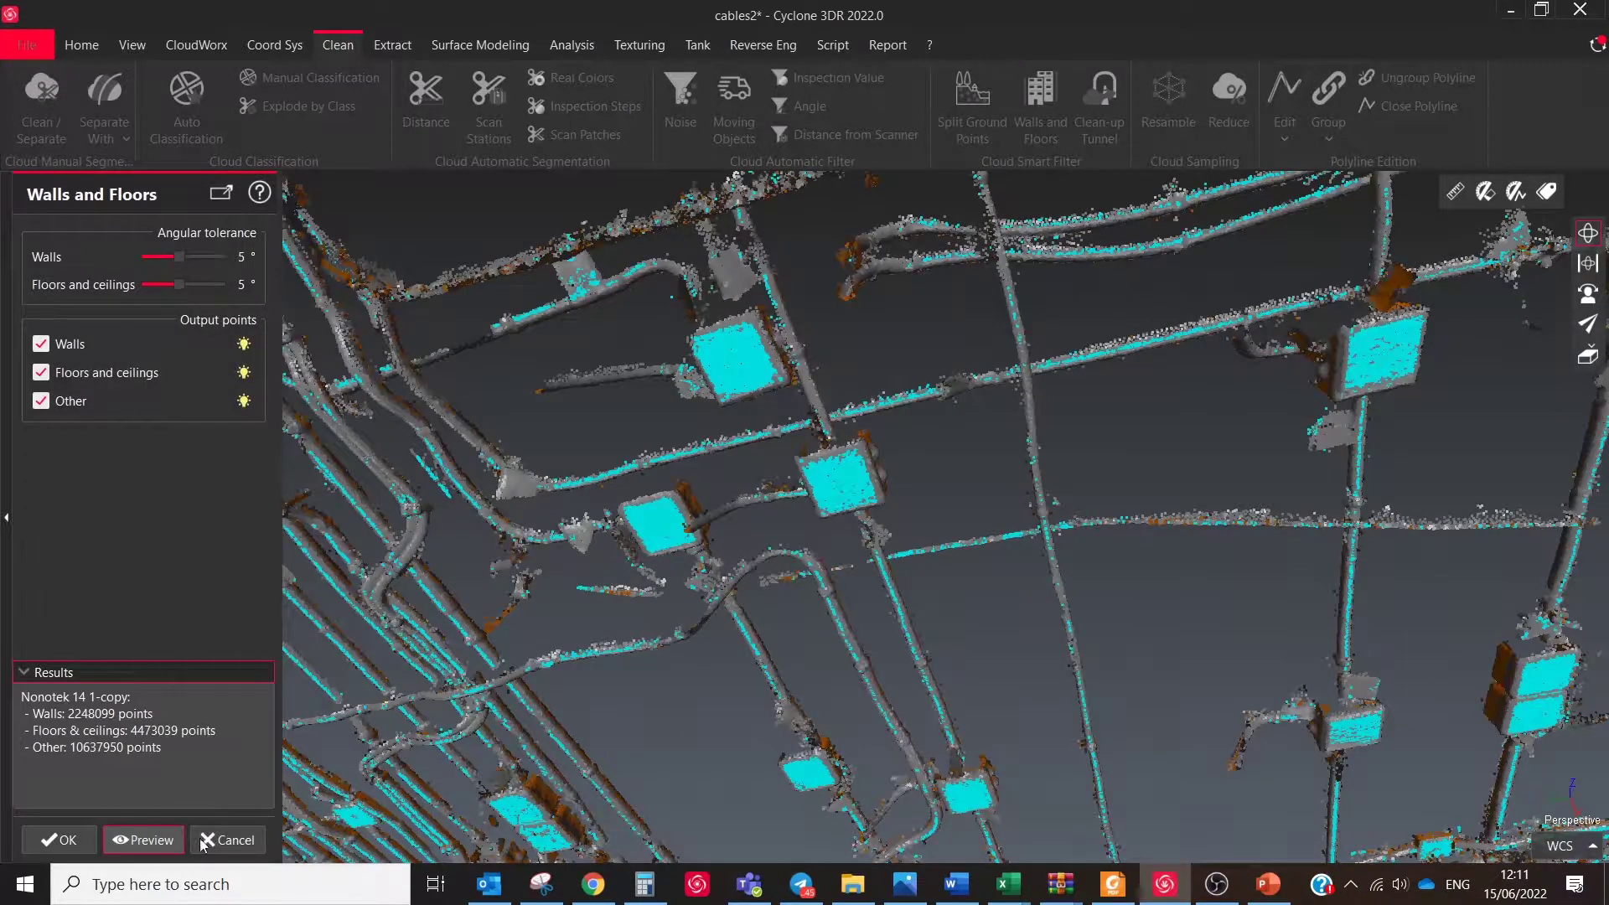
left_click(727, 704)
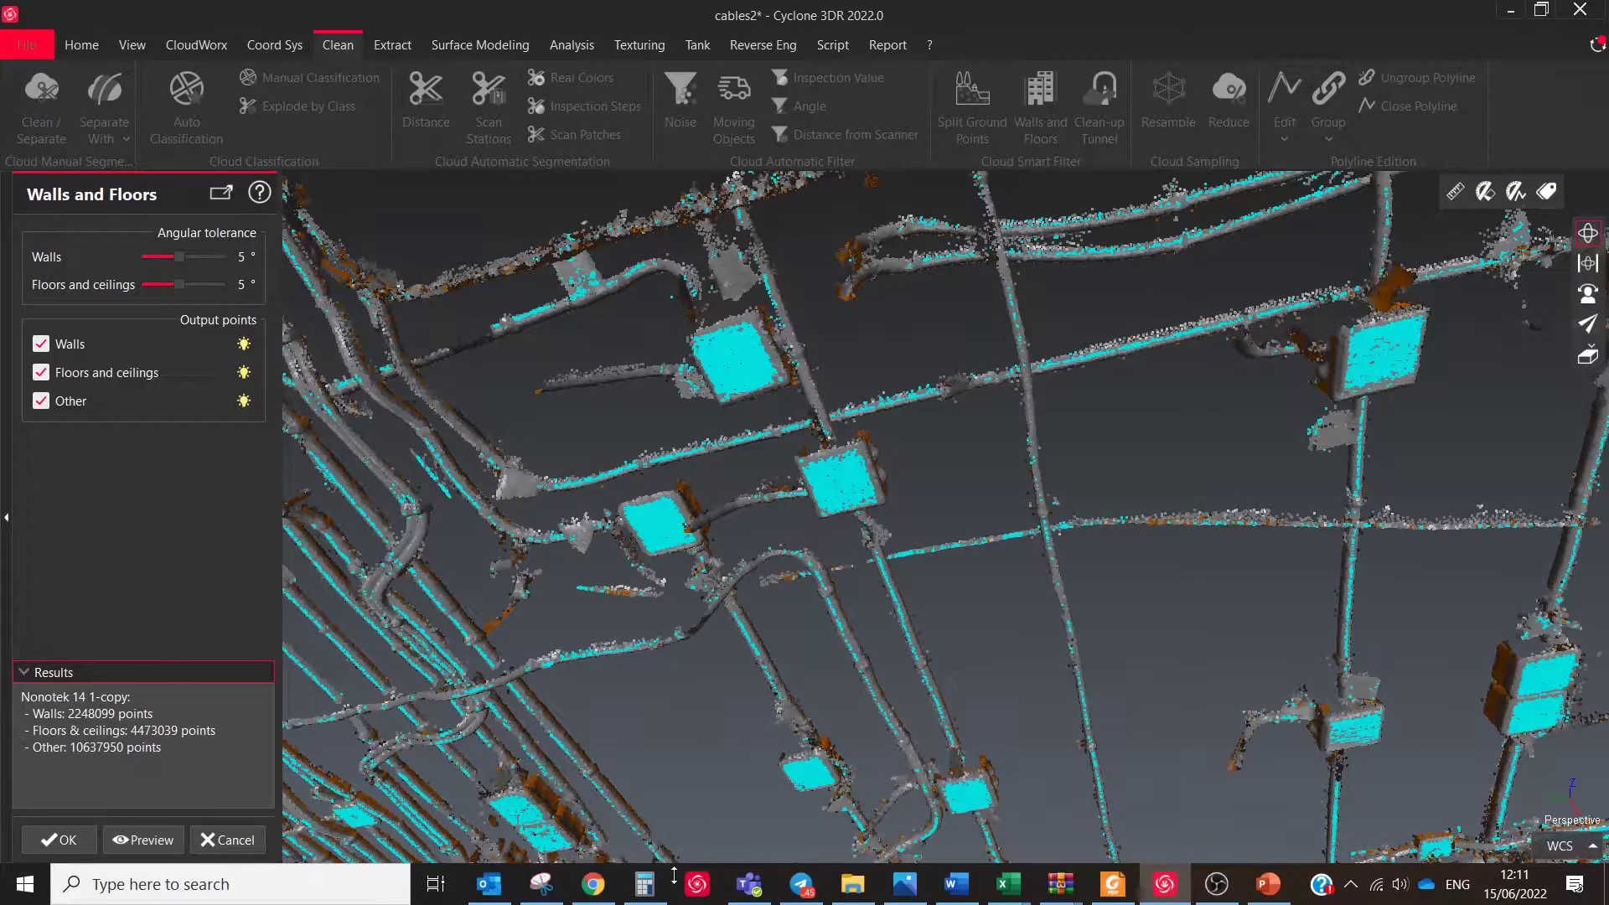
double_click(547, 512)
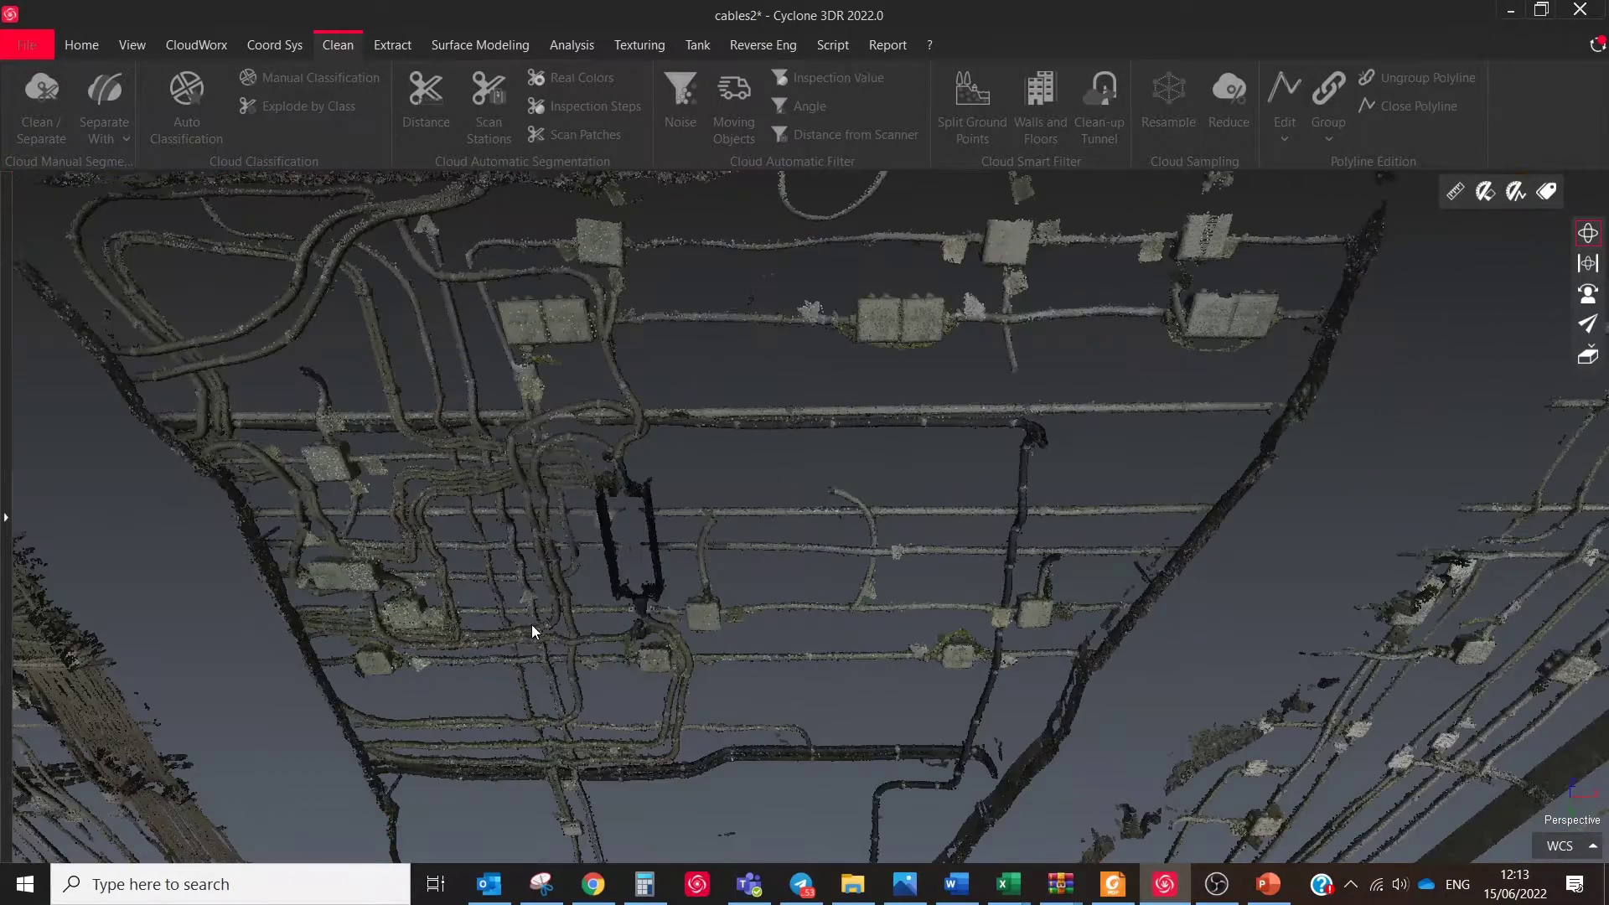
right_click(126, 238)
- Show only the Floors & ceilings cloud and remove its noise at intensity 78
left_click(161, 278)
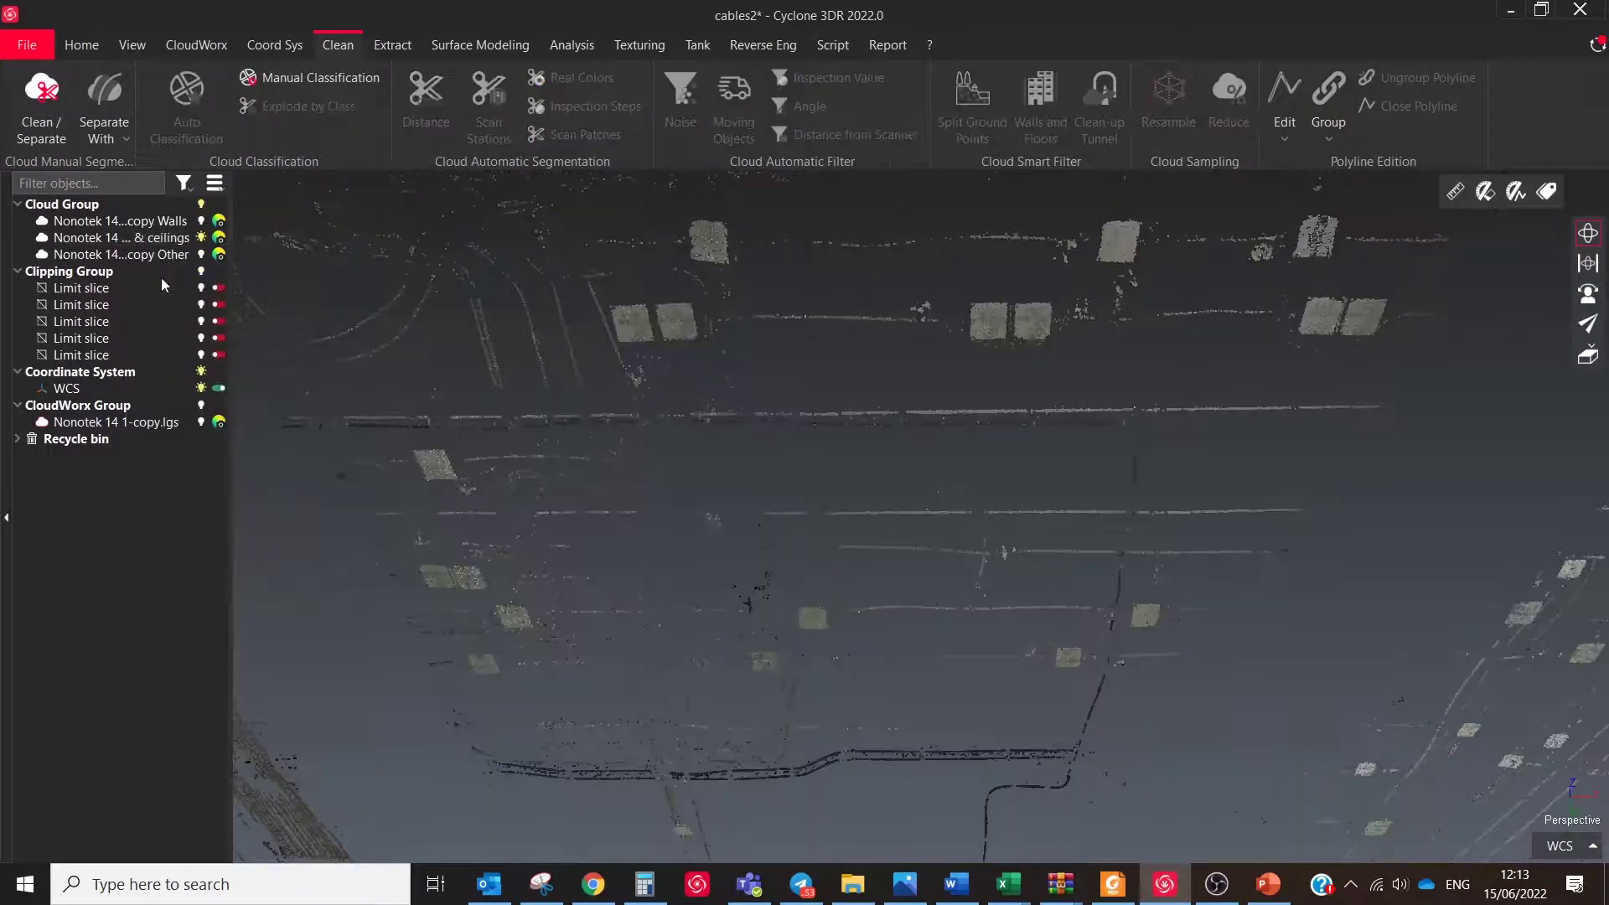
left_click(644, 332)
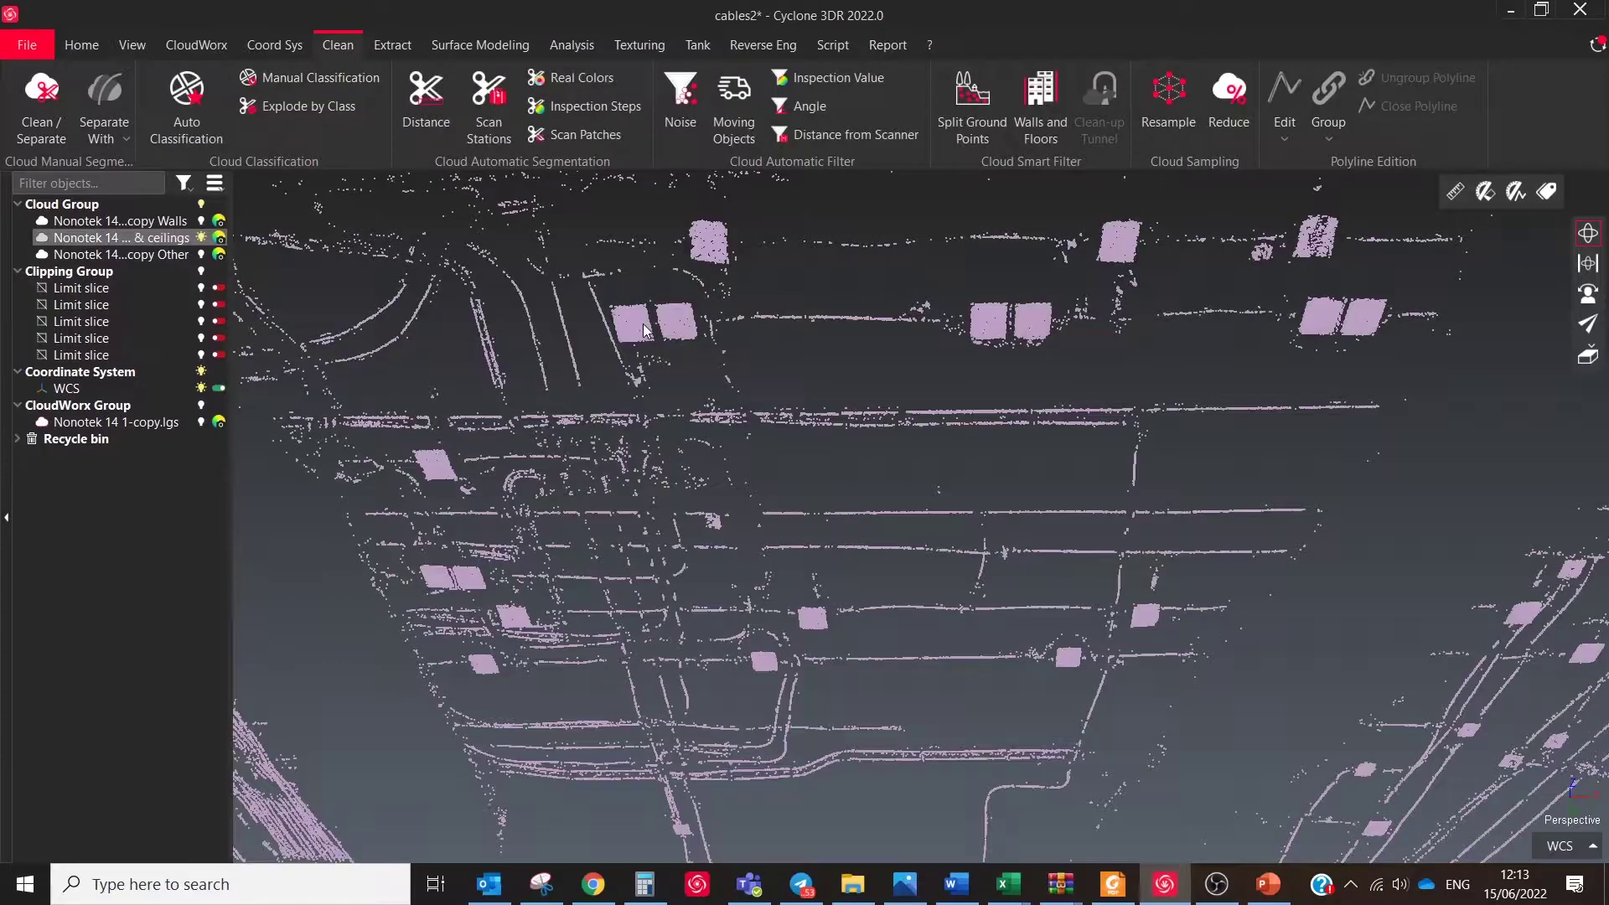
left_click(677, 102)
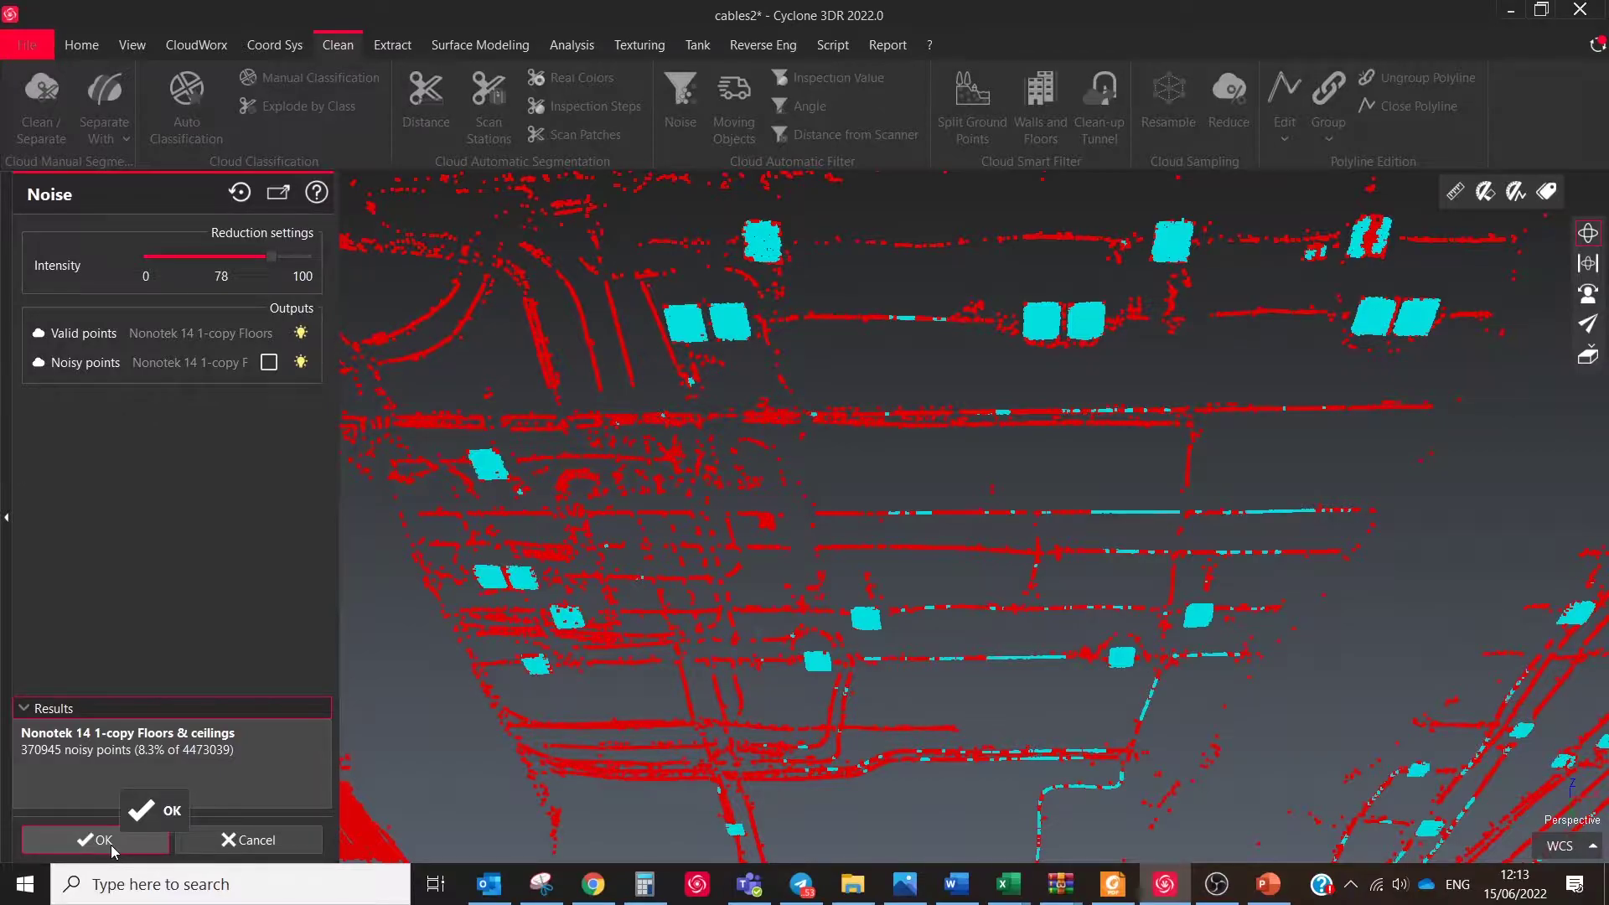
left_click(109, 840)
left_click(624, 319)
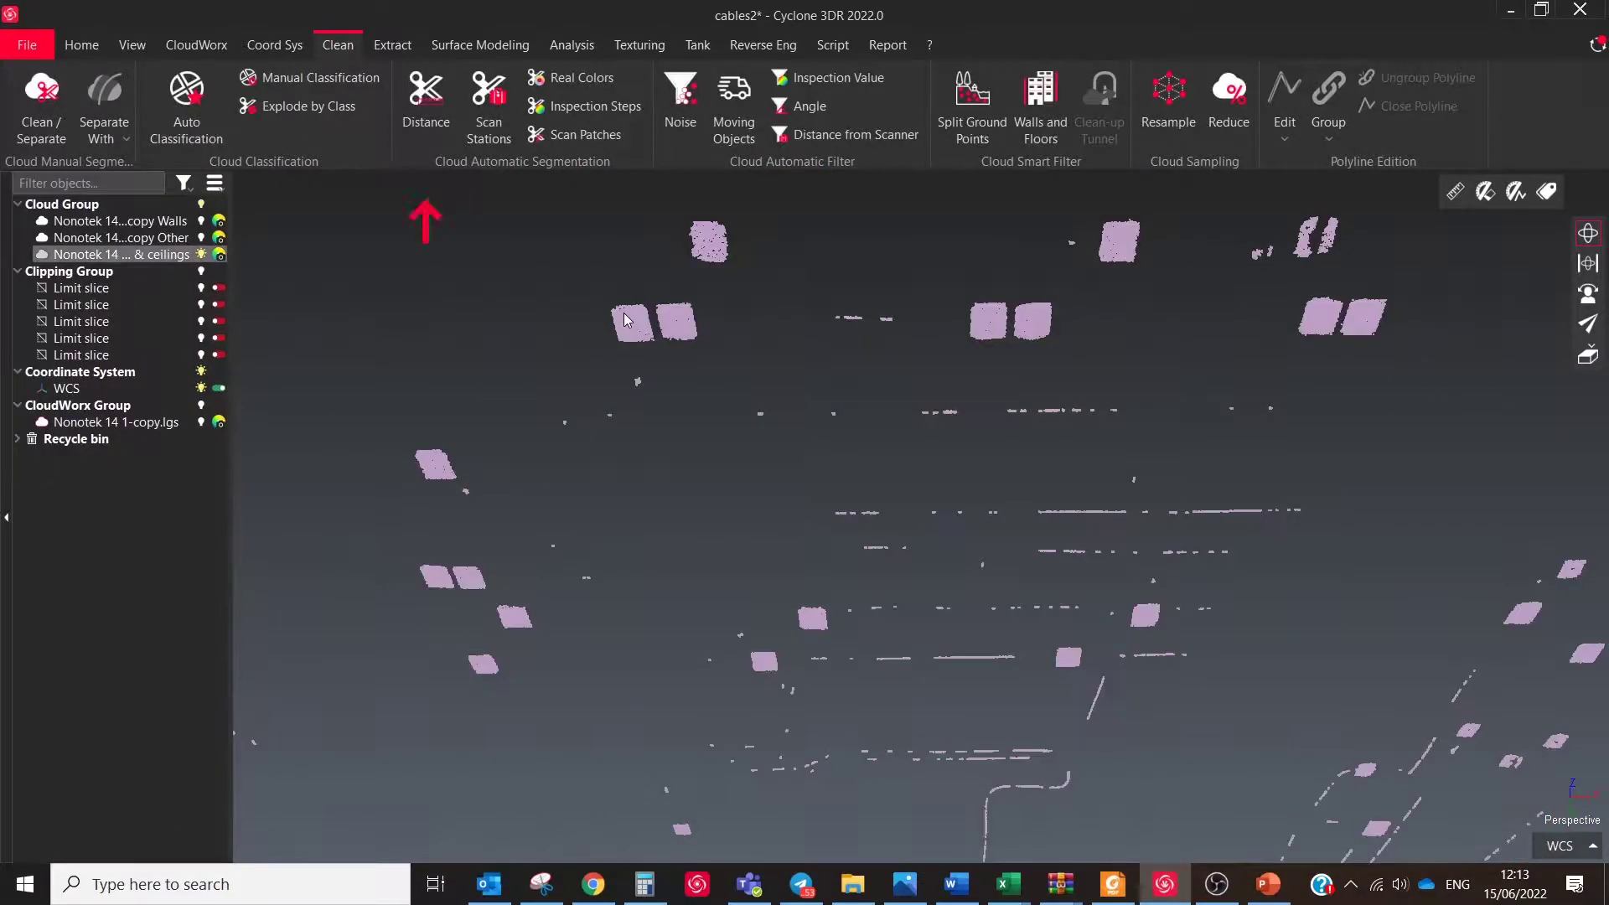
- Run Distance segmentation at 0.0042 m, dropping sub-clouds under 700 points, and apply it
left_click(426, 99)
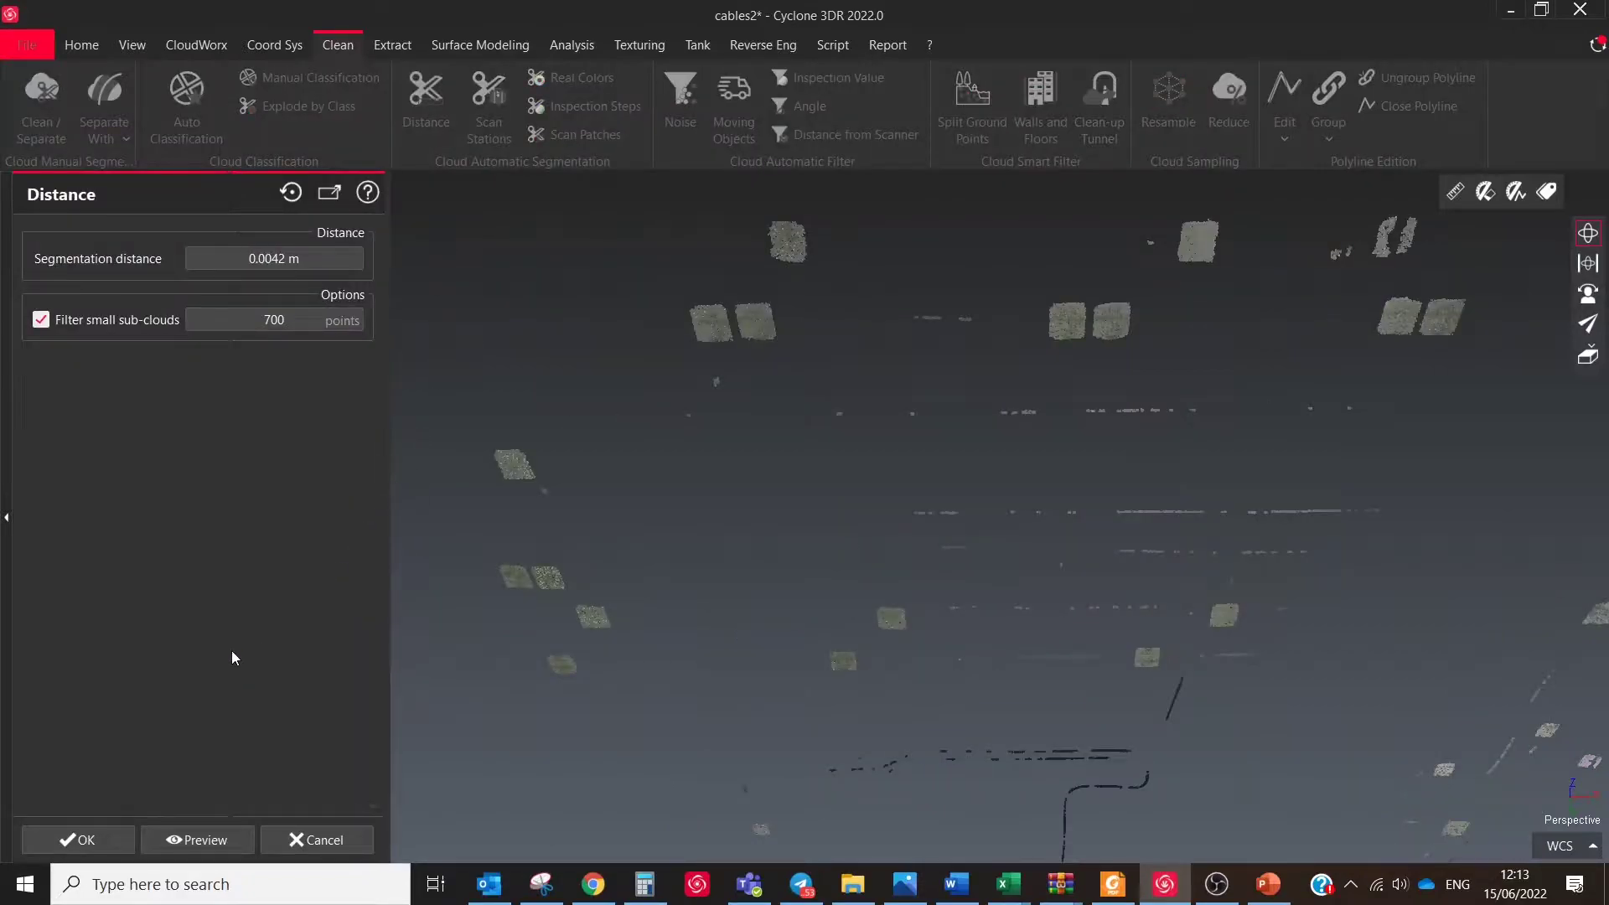
left_click(195, 840)
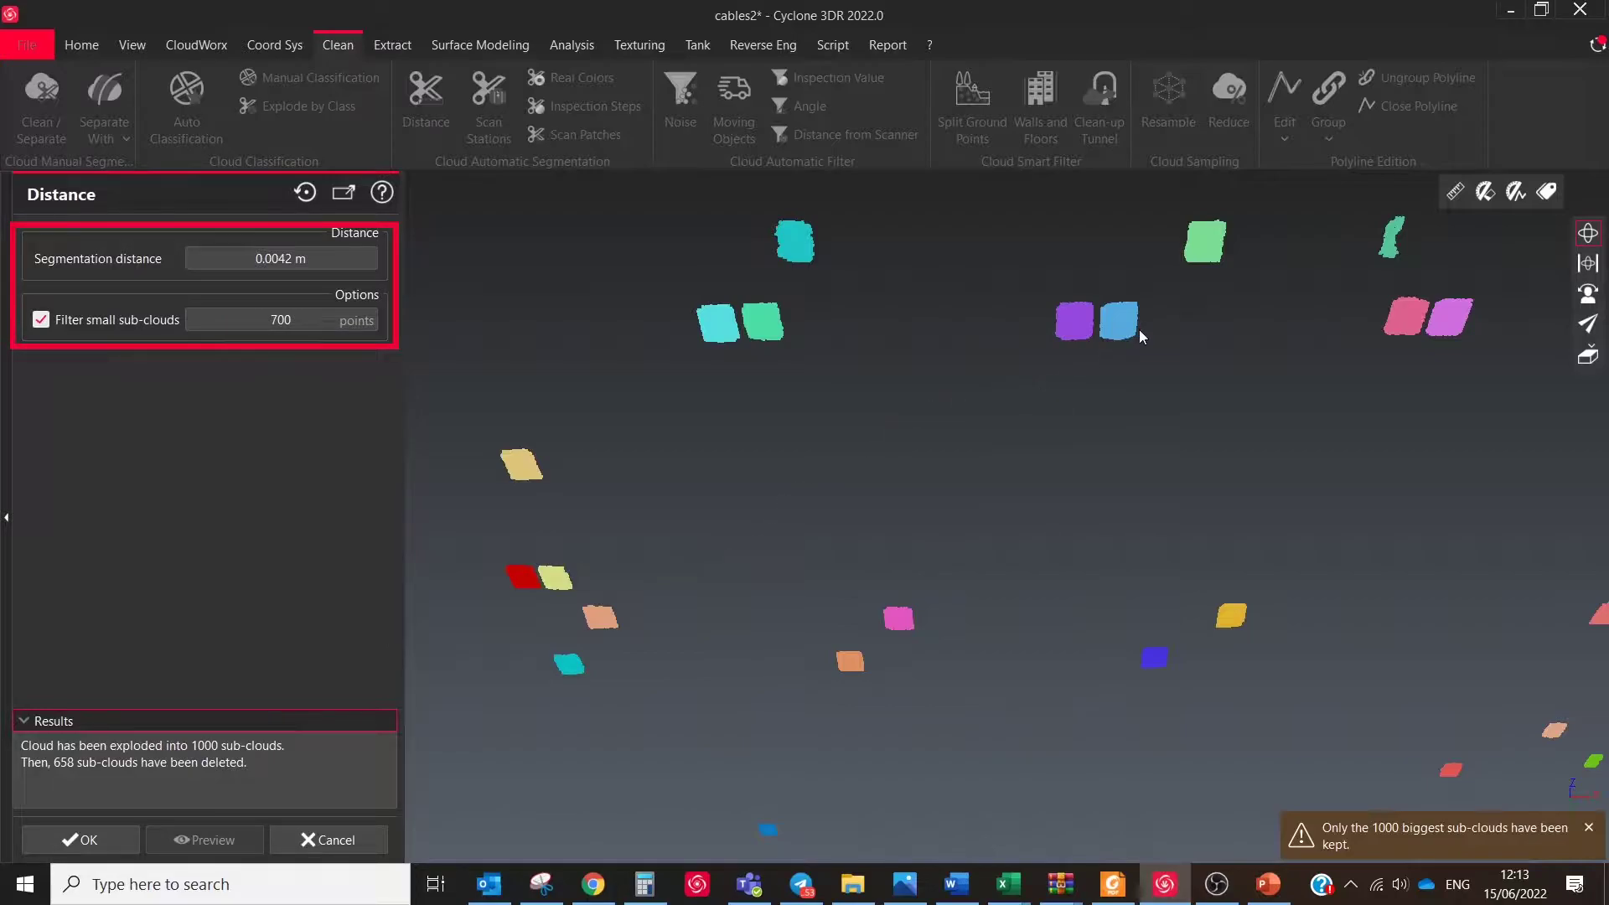
right_click_drag(1139, 336, 1081, 330)
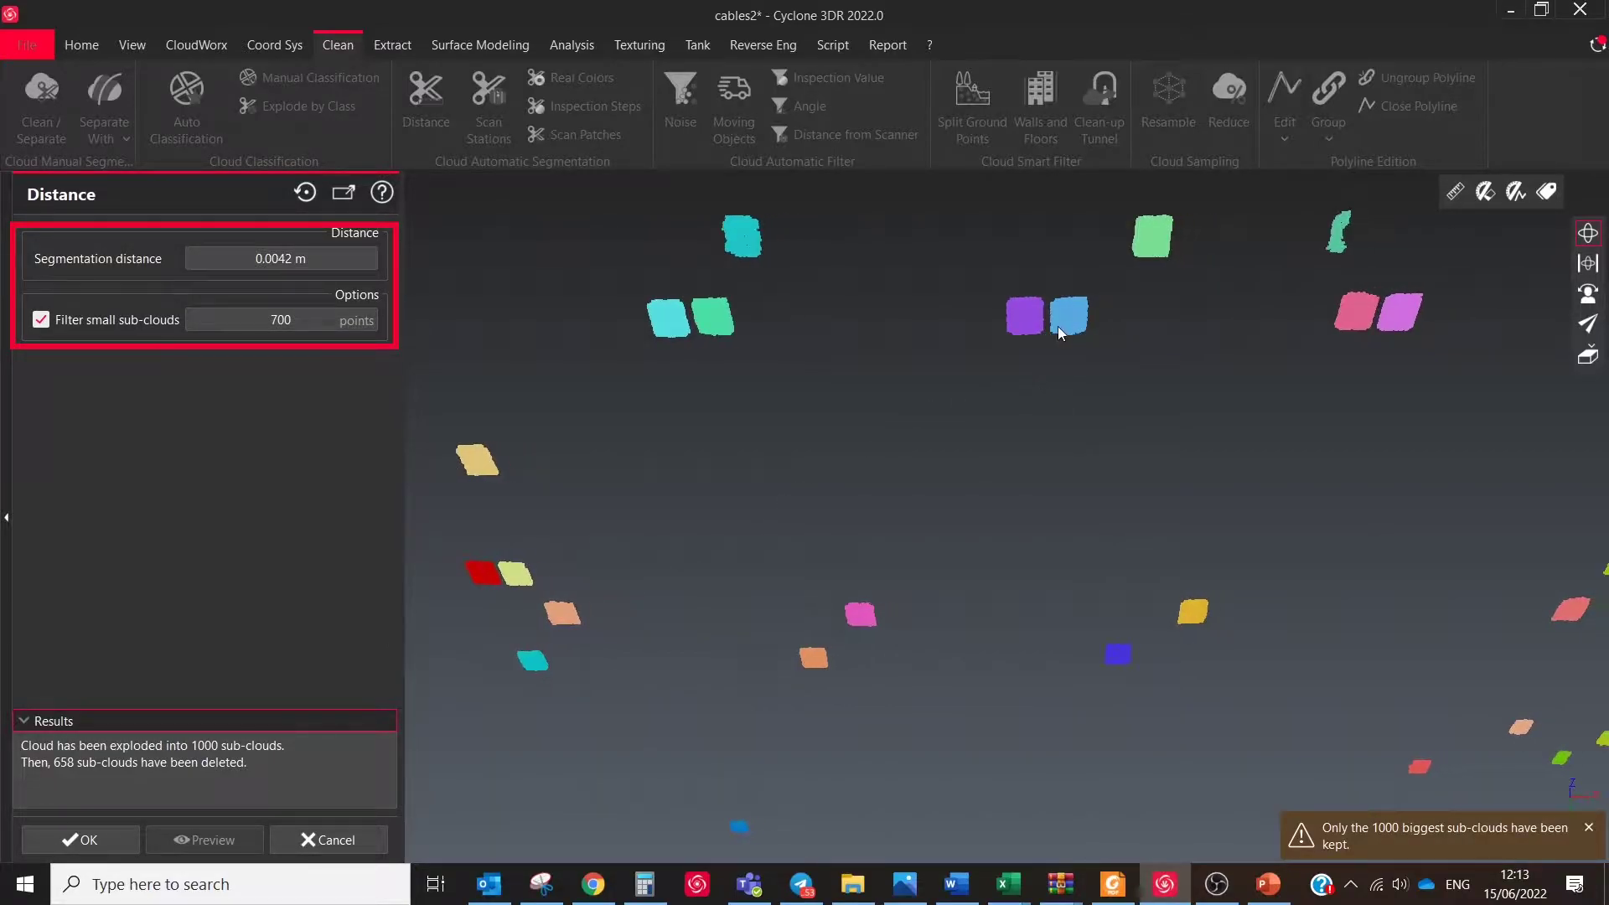
left_click(1590, 829)
right_click_drag(887, 618, 1002, 589)
scroll(1094, 582, "up", 2)
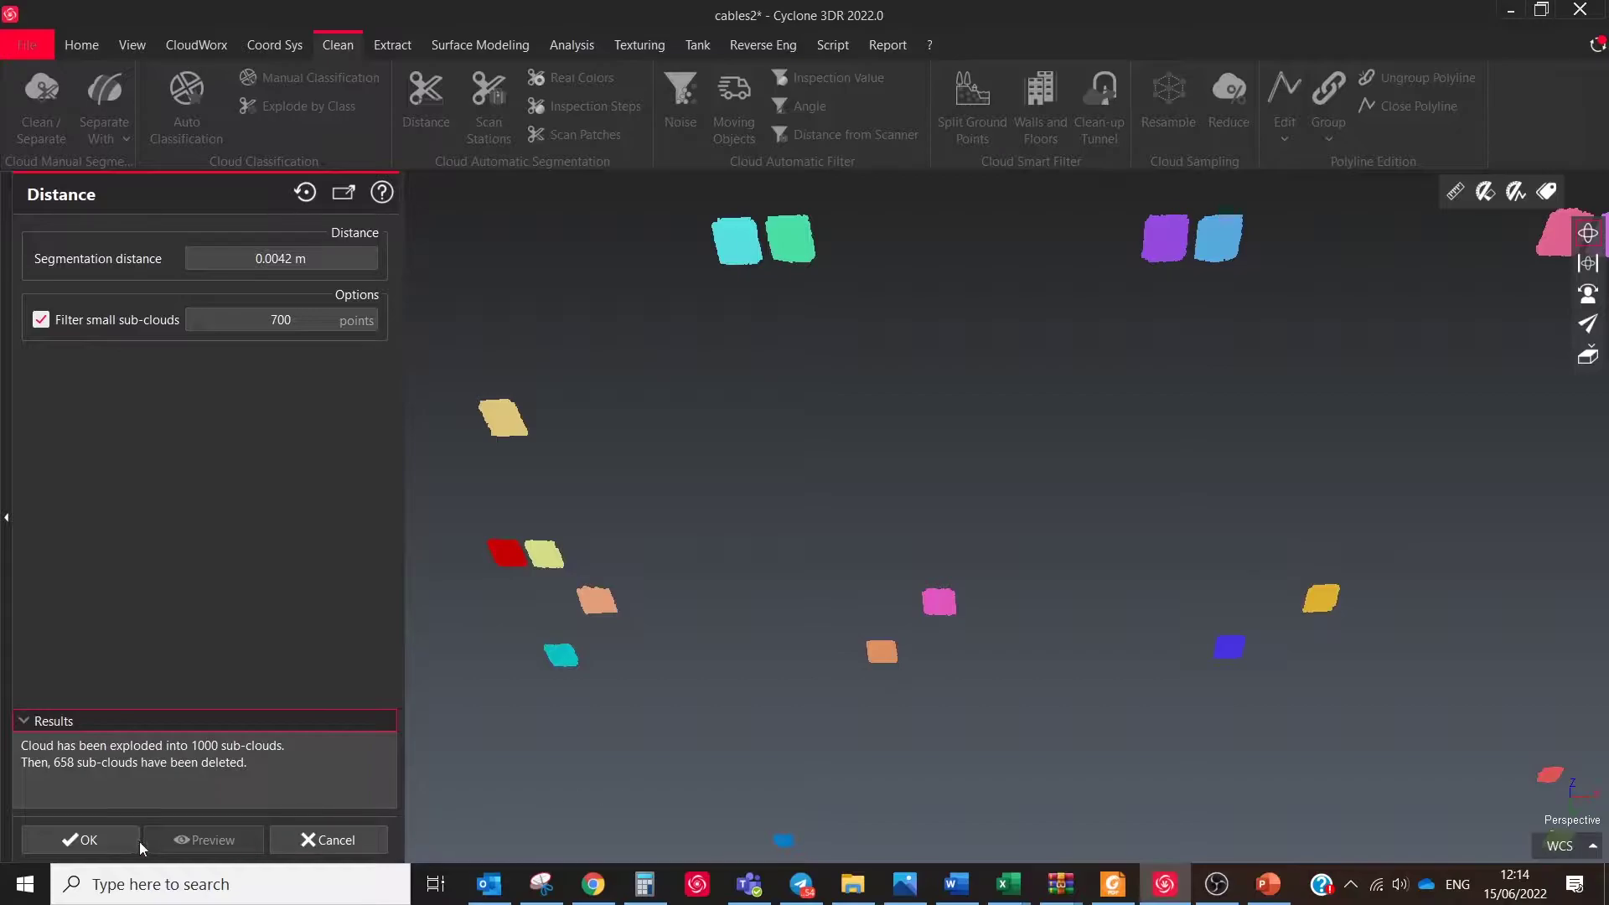
left_click(92, 839)
left_click_drag(222, 491, 227, 217)
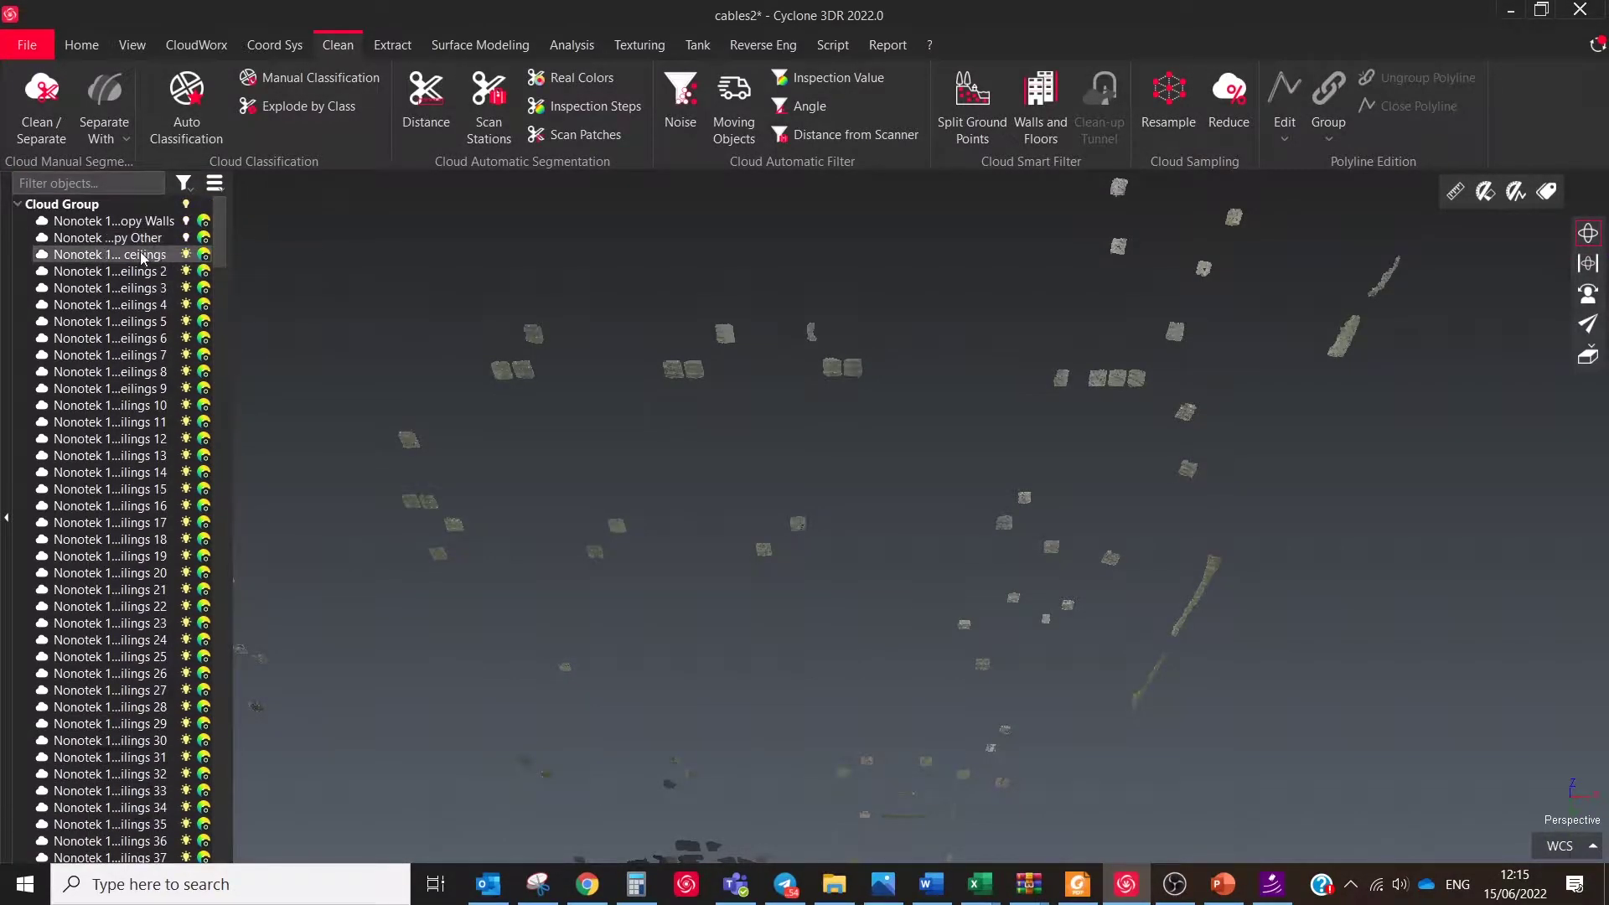
- Switch all the ceilings sub-clouds to smooth colouring
left_click(168, 254, "shift")
left_click(204, 254)
left_click(300, 267)
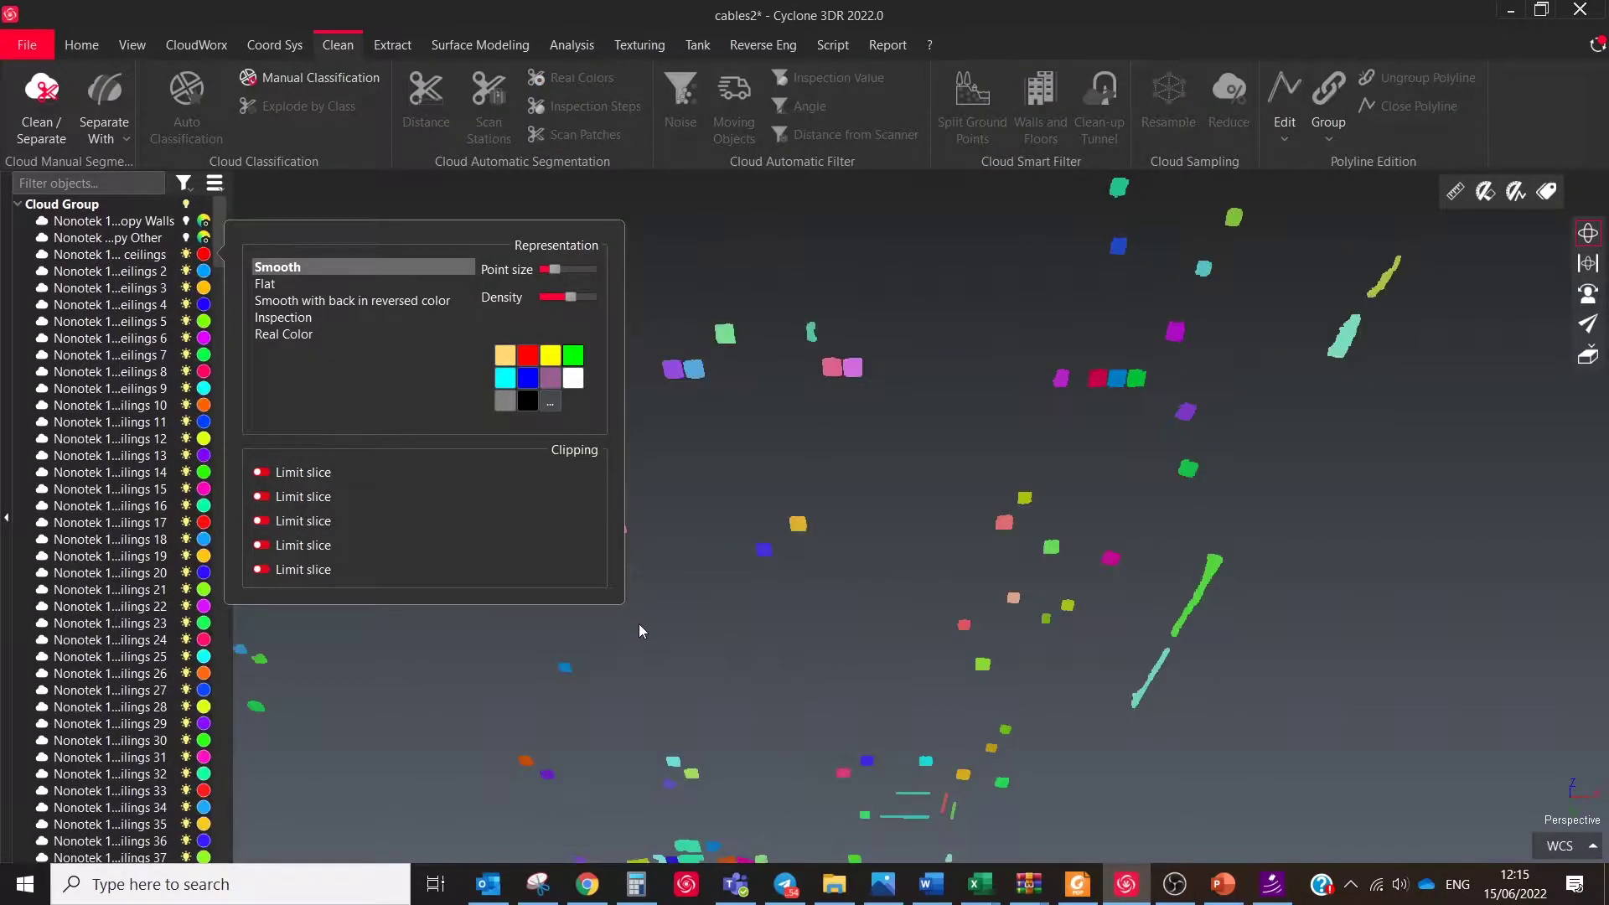
- Show the Other cable cloud, orbit to an oblique ceiling view, and select all box patch clouds
left_click(187, 238)
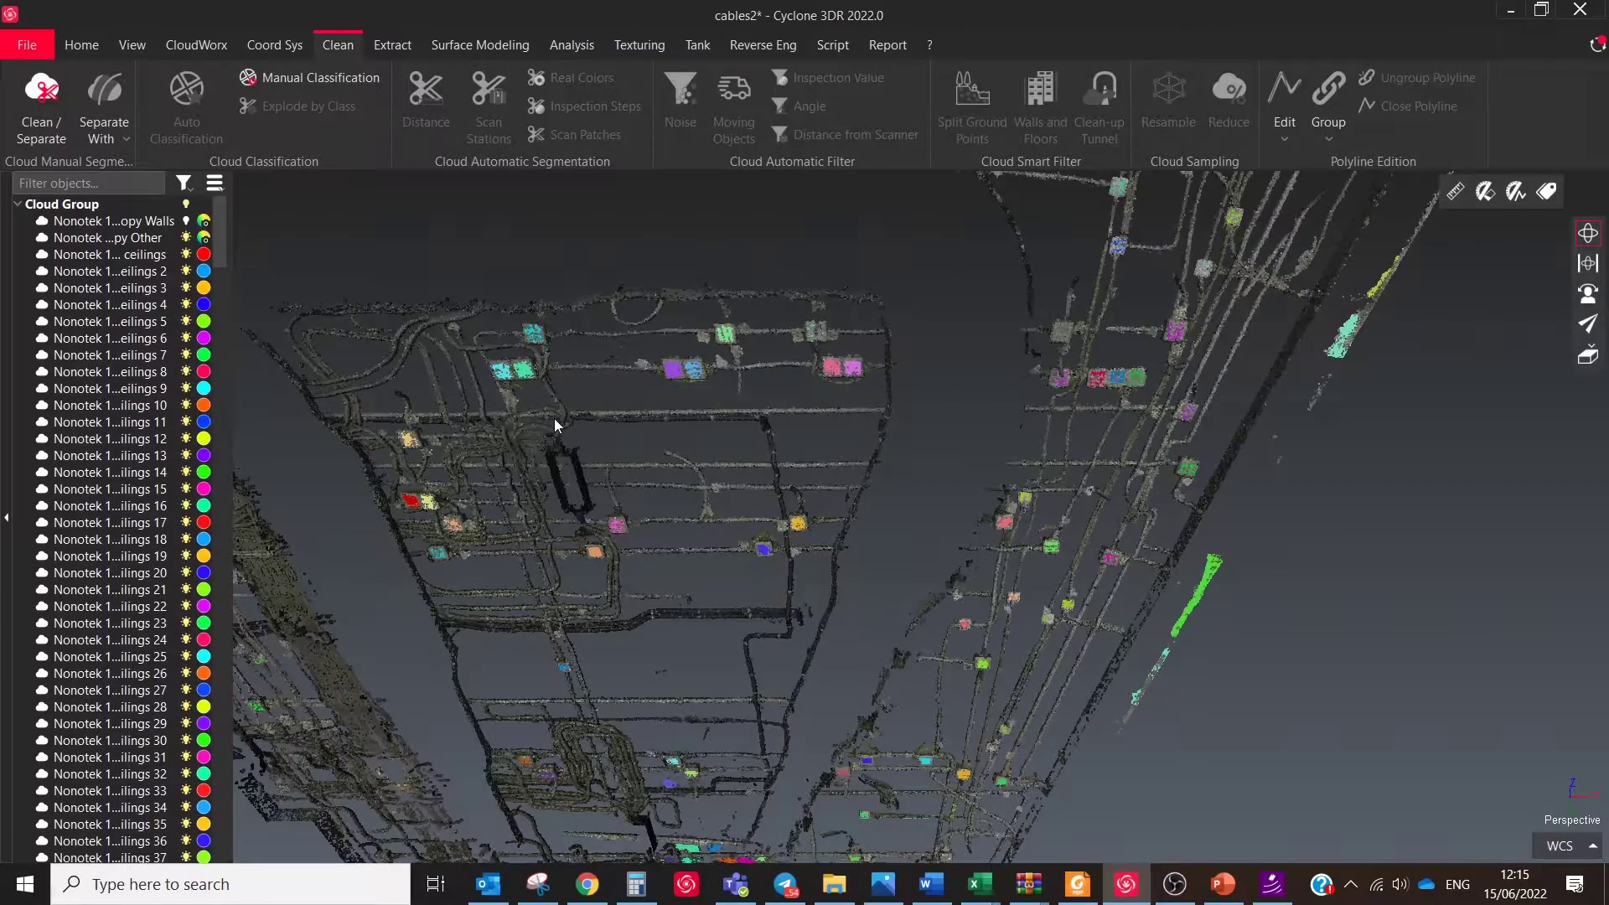
scroll(550, 413, "up", 5)
left_click_drag(545, 427, 710, 517)
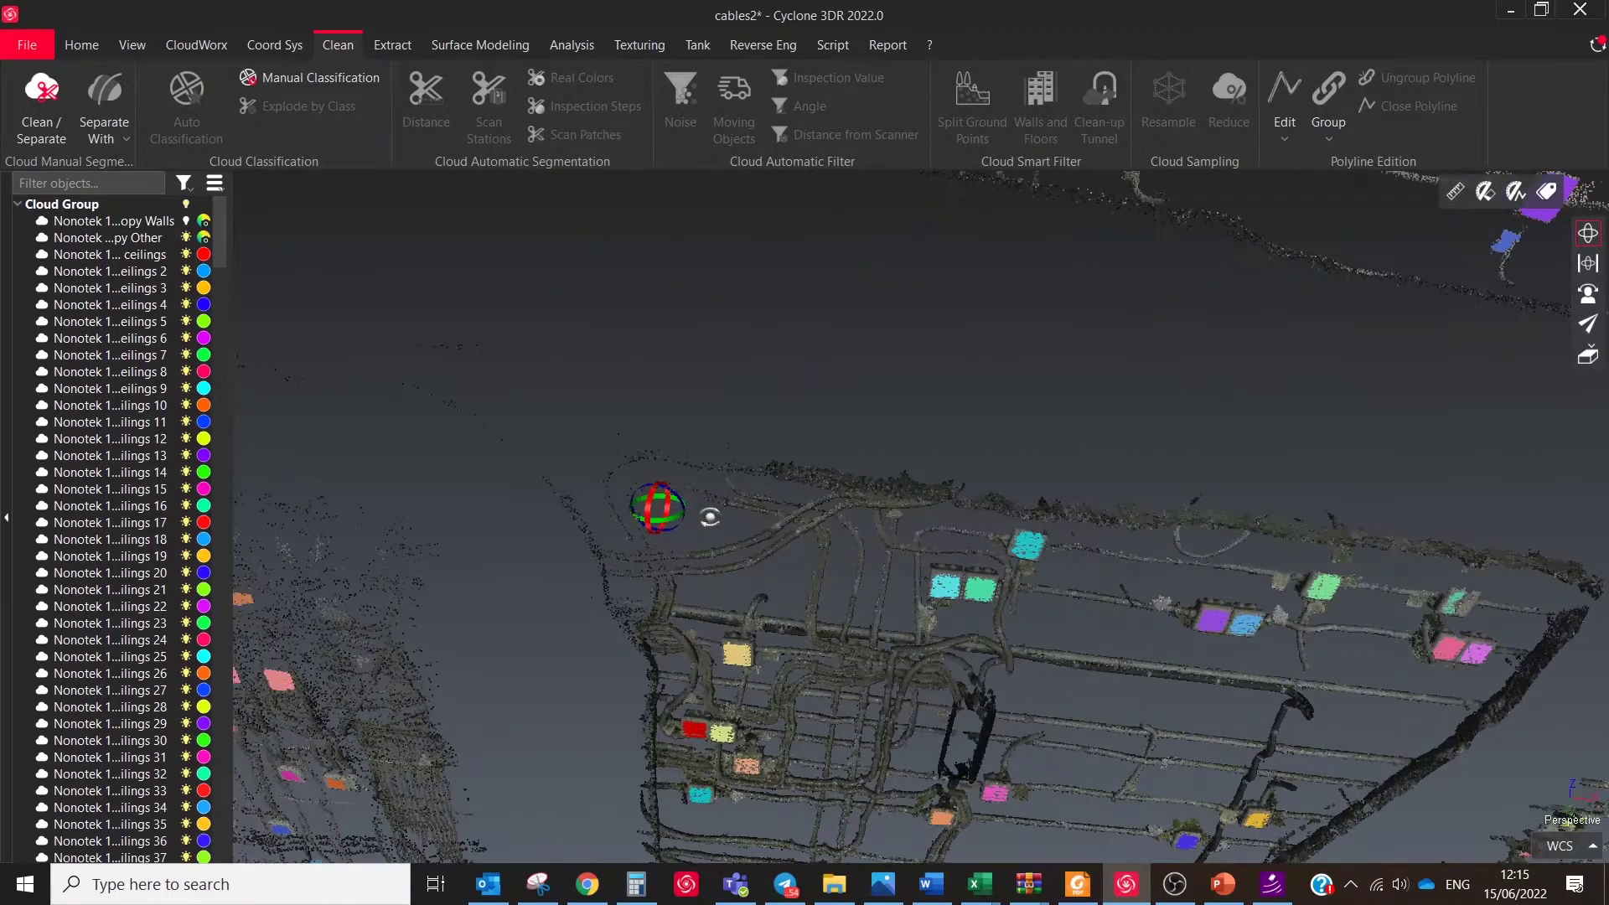
scroll(913, 665, "up", 5)
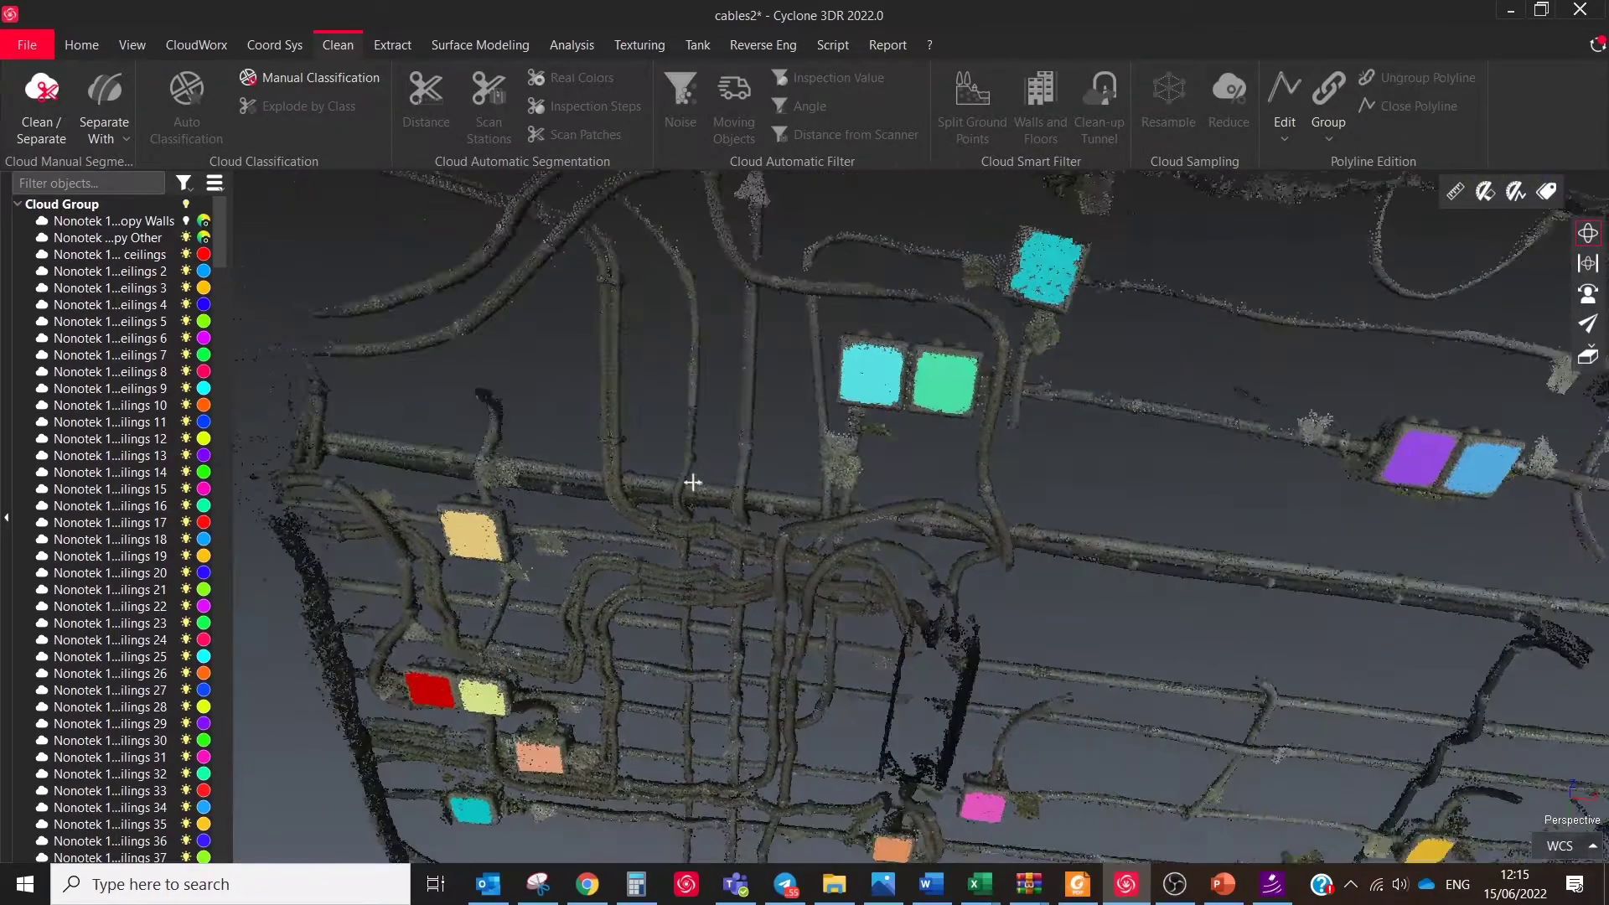
left_click_drag(595, 465, 922, 586)
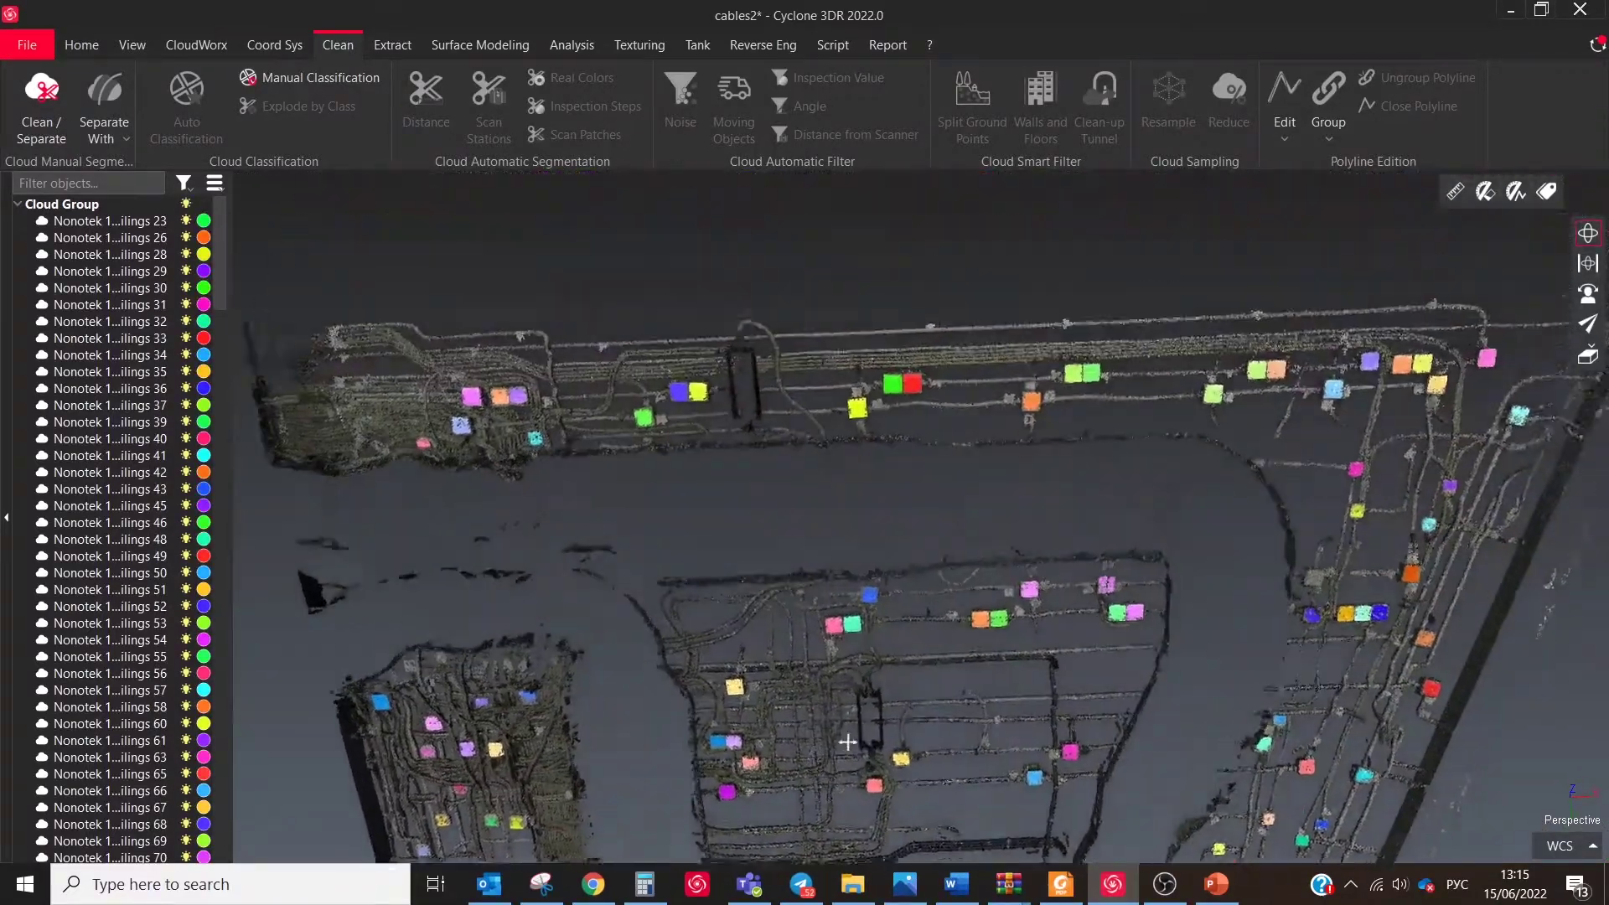
left_click_drag(847, 742, 800, 510)
scroll(800, 510, "up", 10)
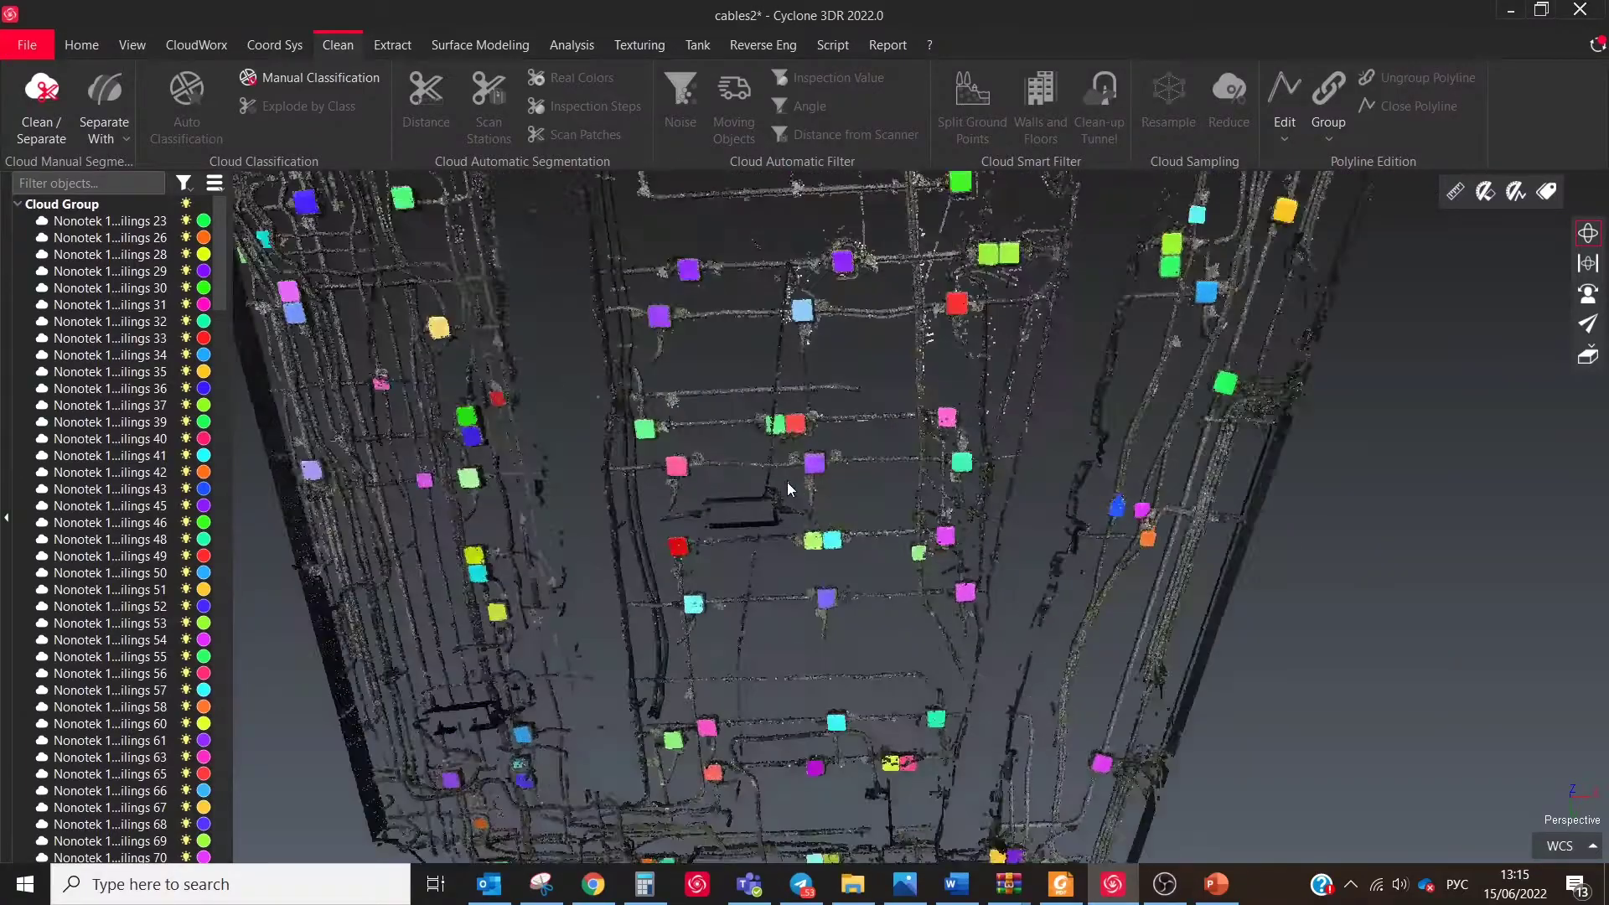
scroll(825, 461, "up", 6)
left_click_drag(787, 528, 372, 467)
key("ctrl+a")
- Show only the box patch clouds and fit a Best Plane to each, one shape per input
right_click(684, 359)
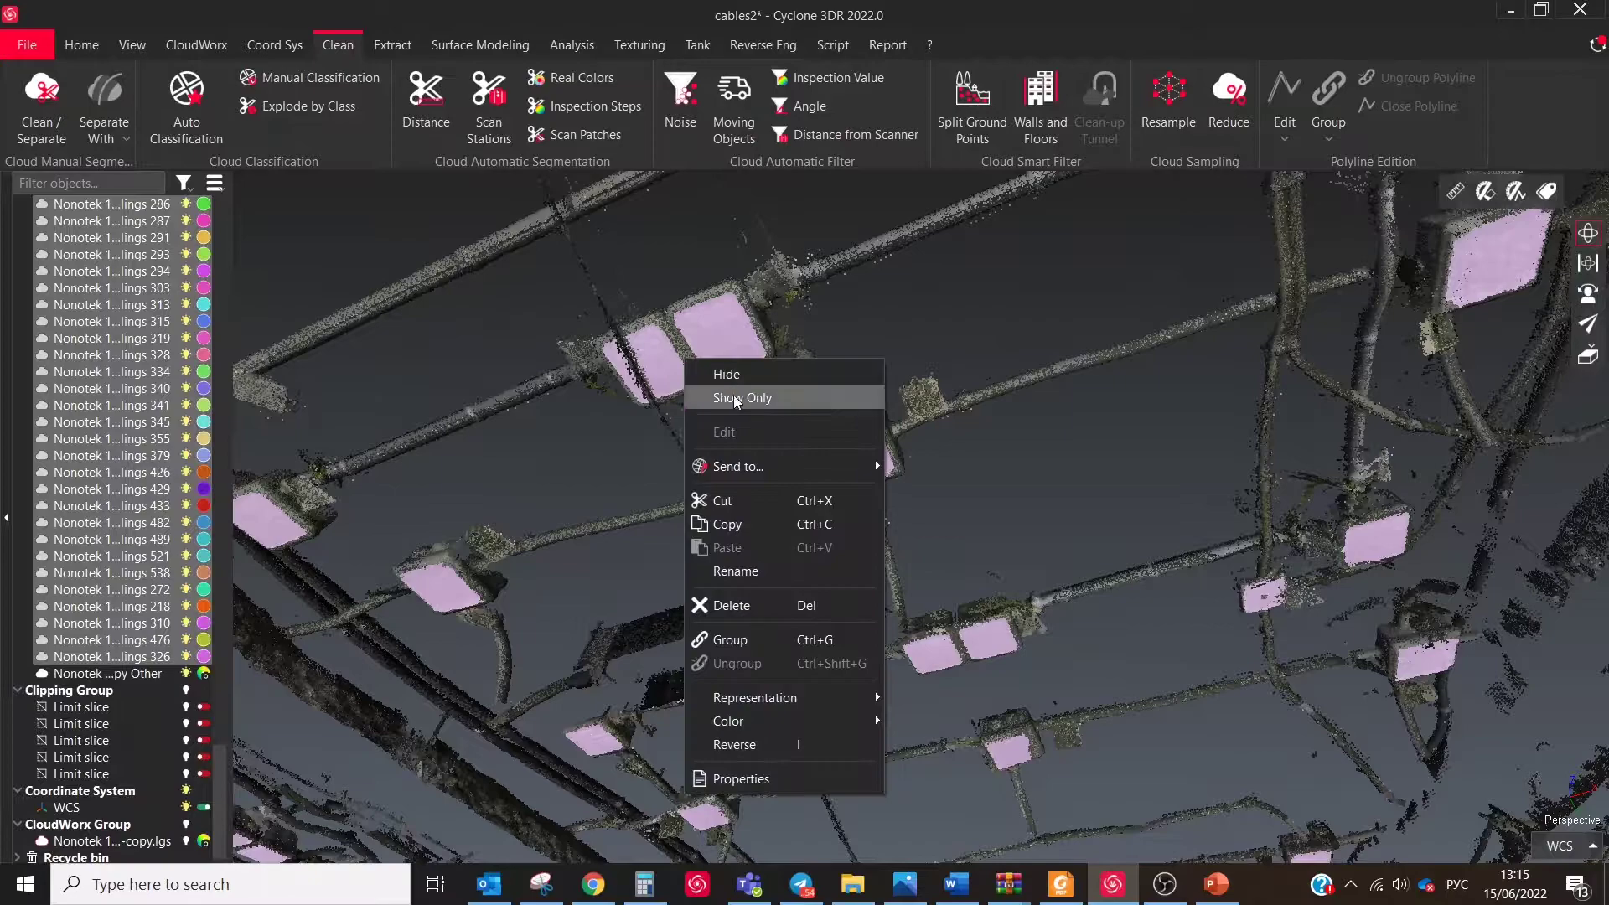
left_click(733, 395)
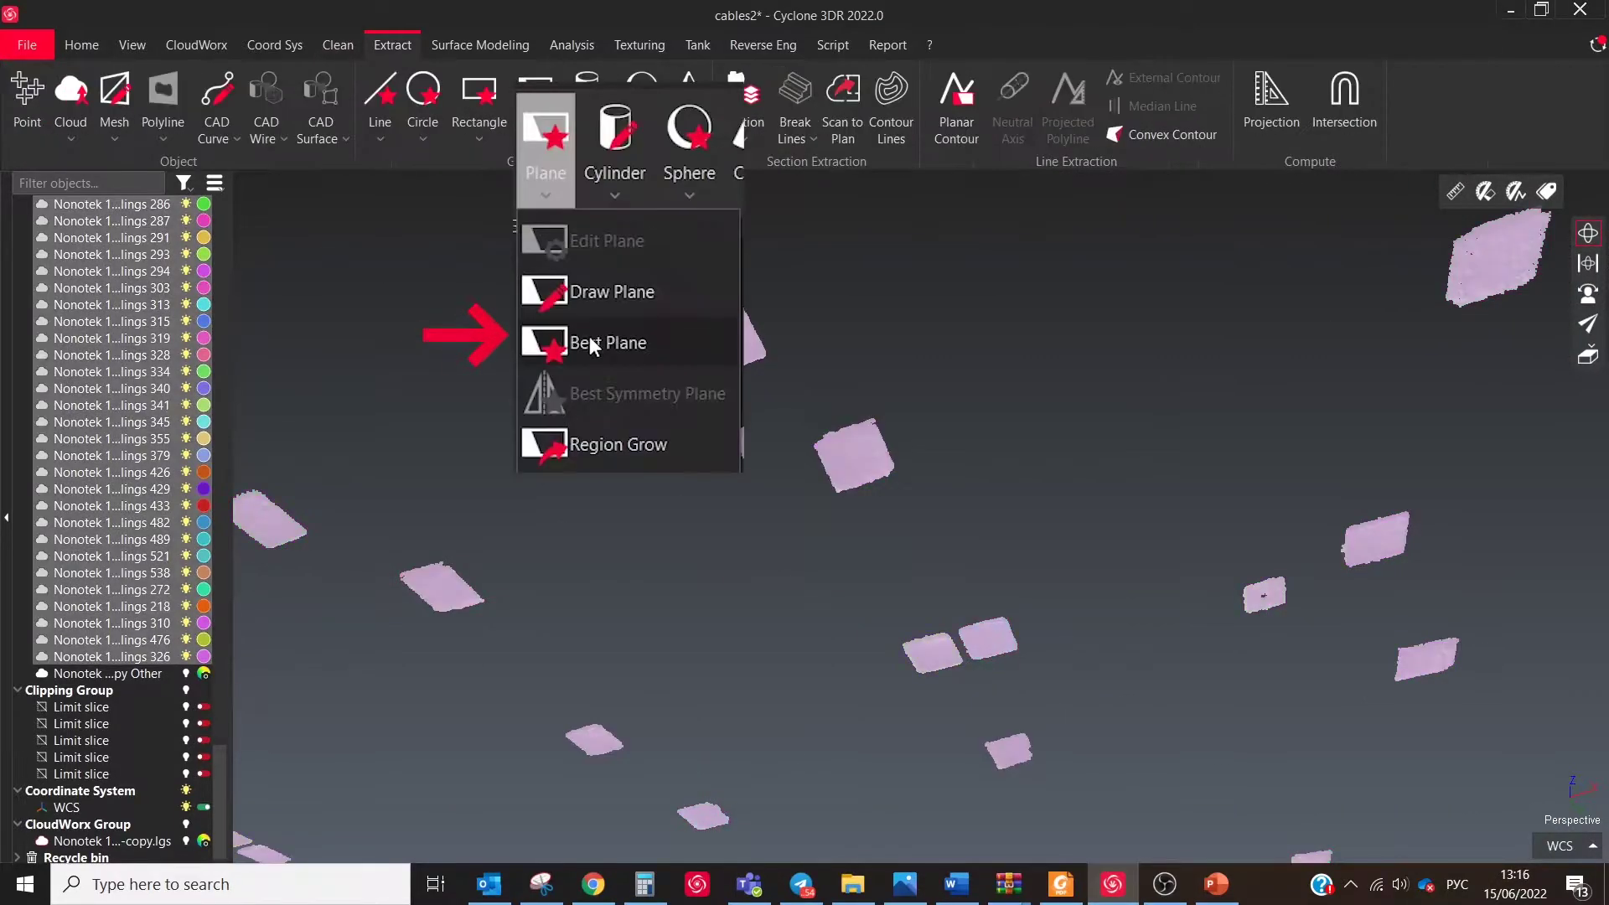
left_click(590, 335)
left_click(41, 493)
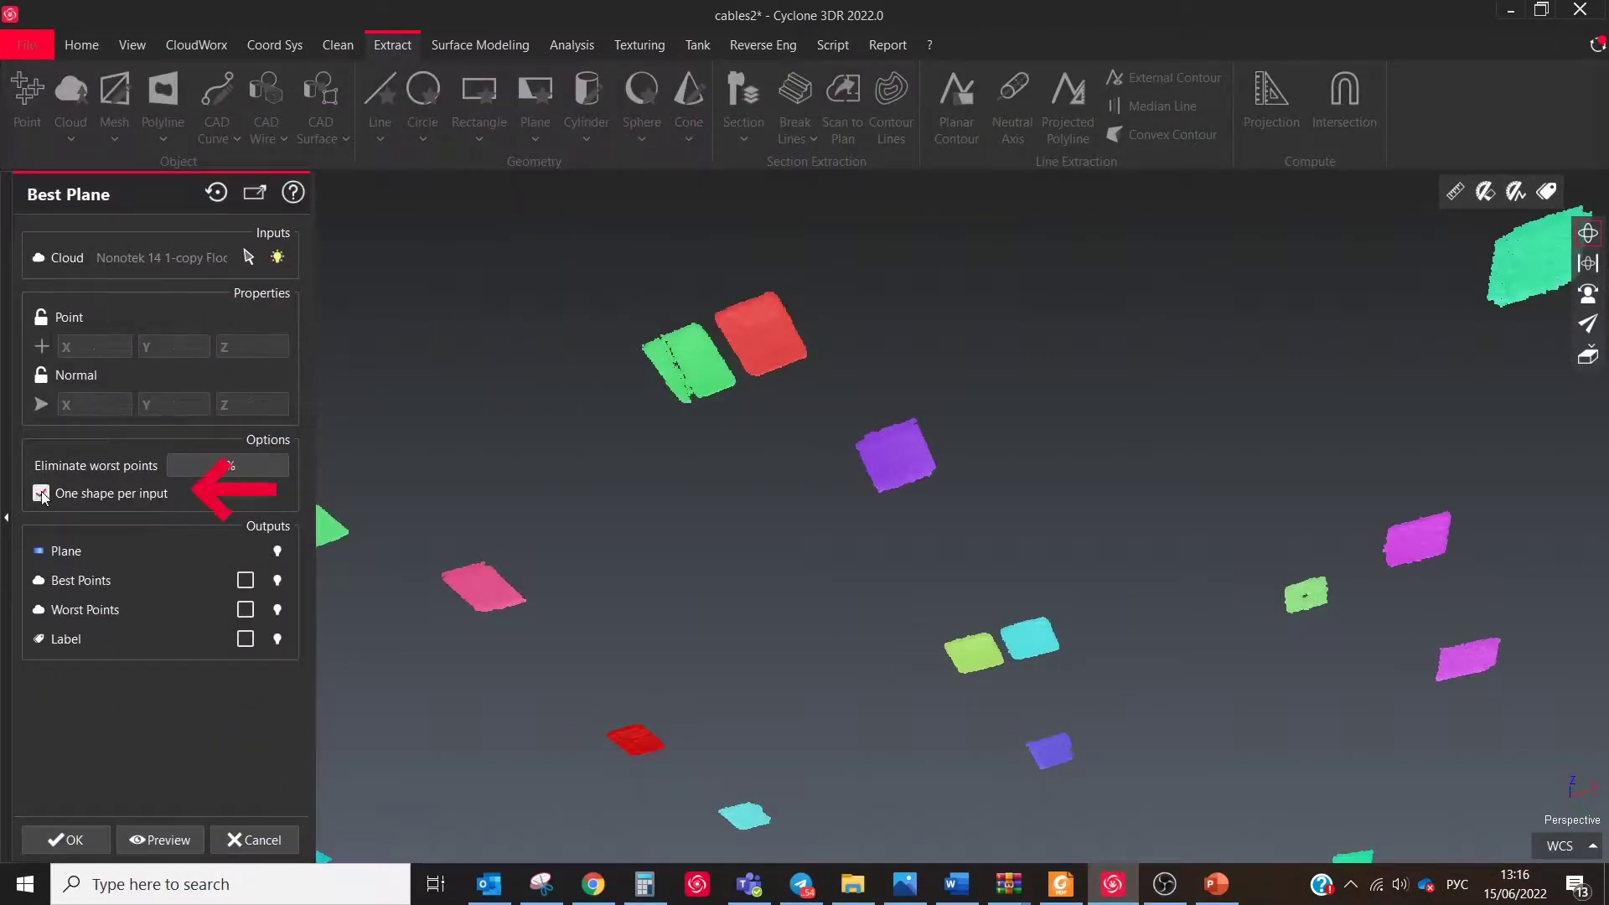
left_click(159, 839)
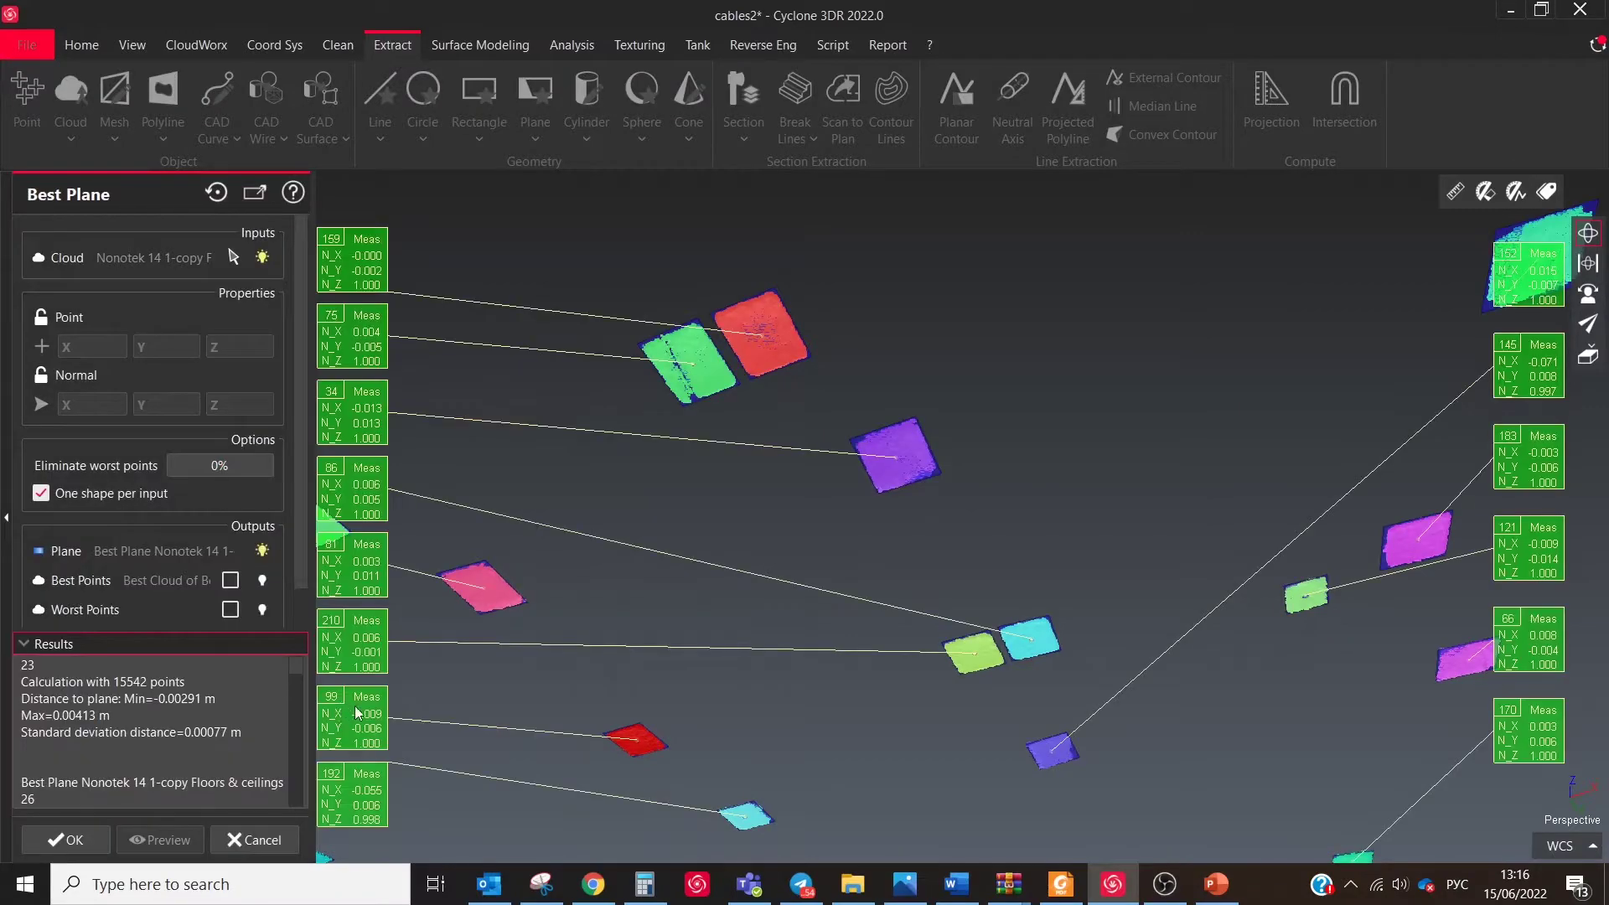
left_click(73, 841)
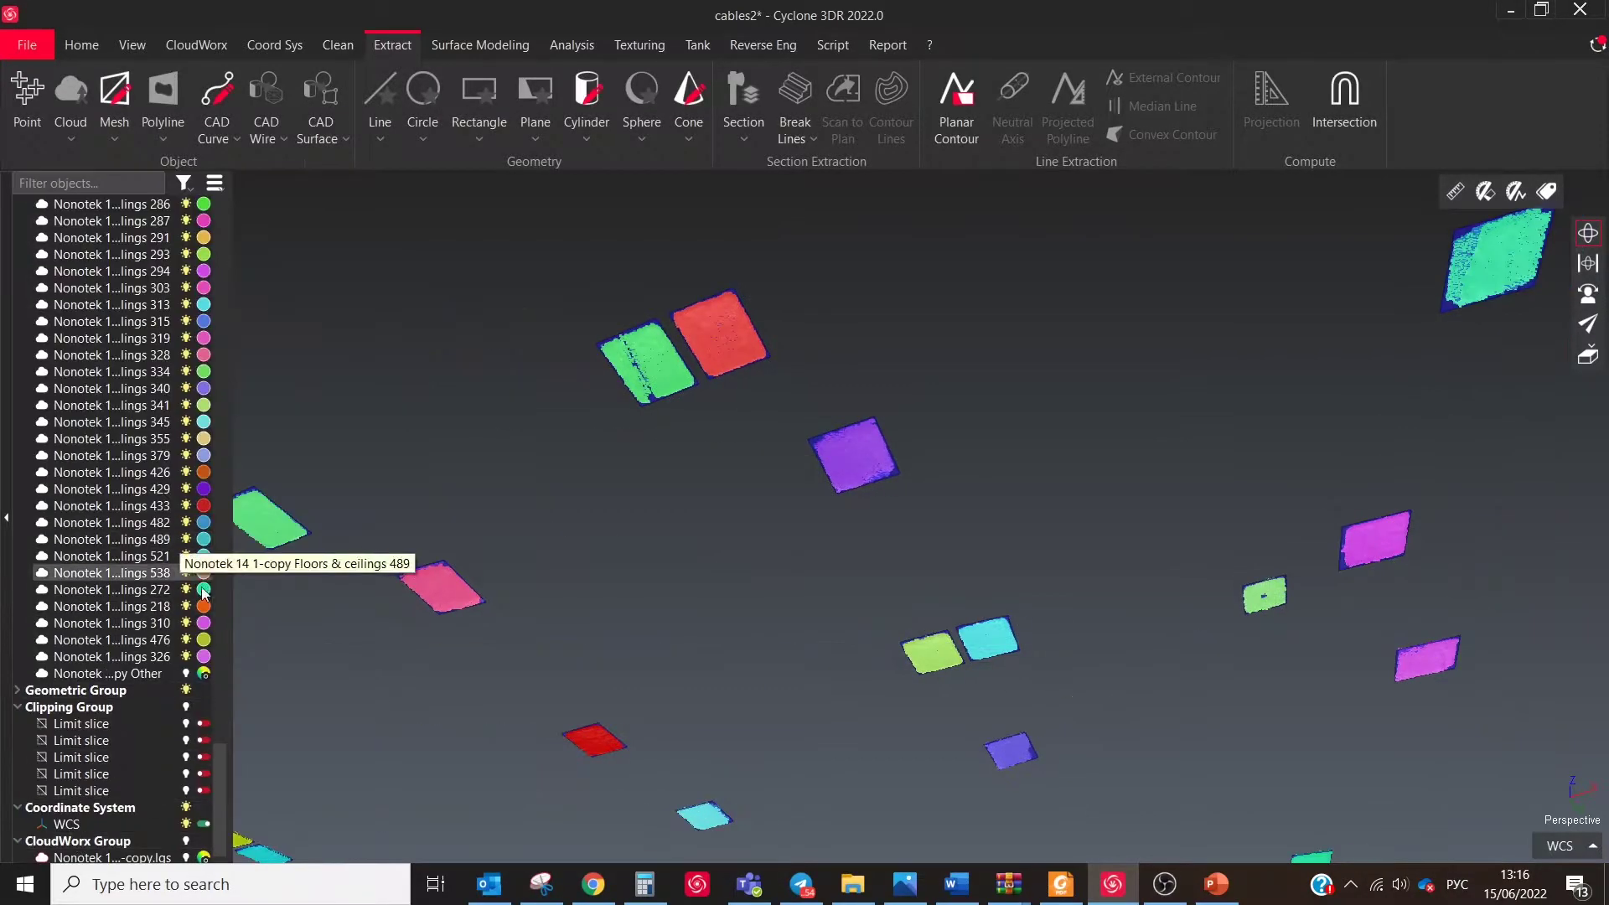
- Hide and collapse the Cloud Group so only the fitted planes remain
left_click_drag(225, 796, 171, 217)
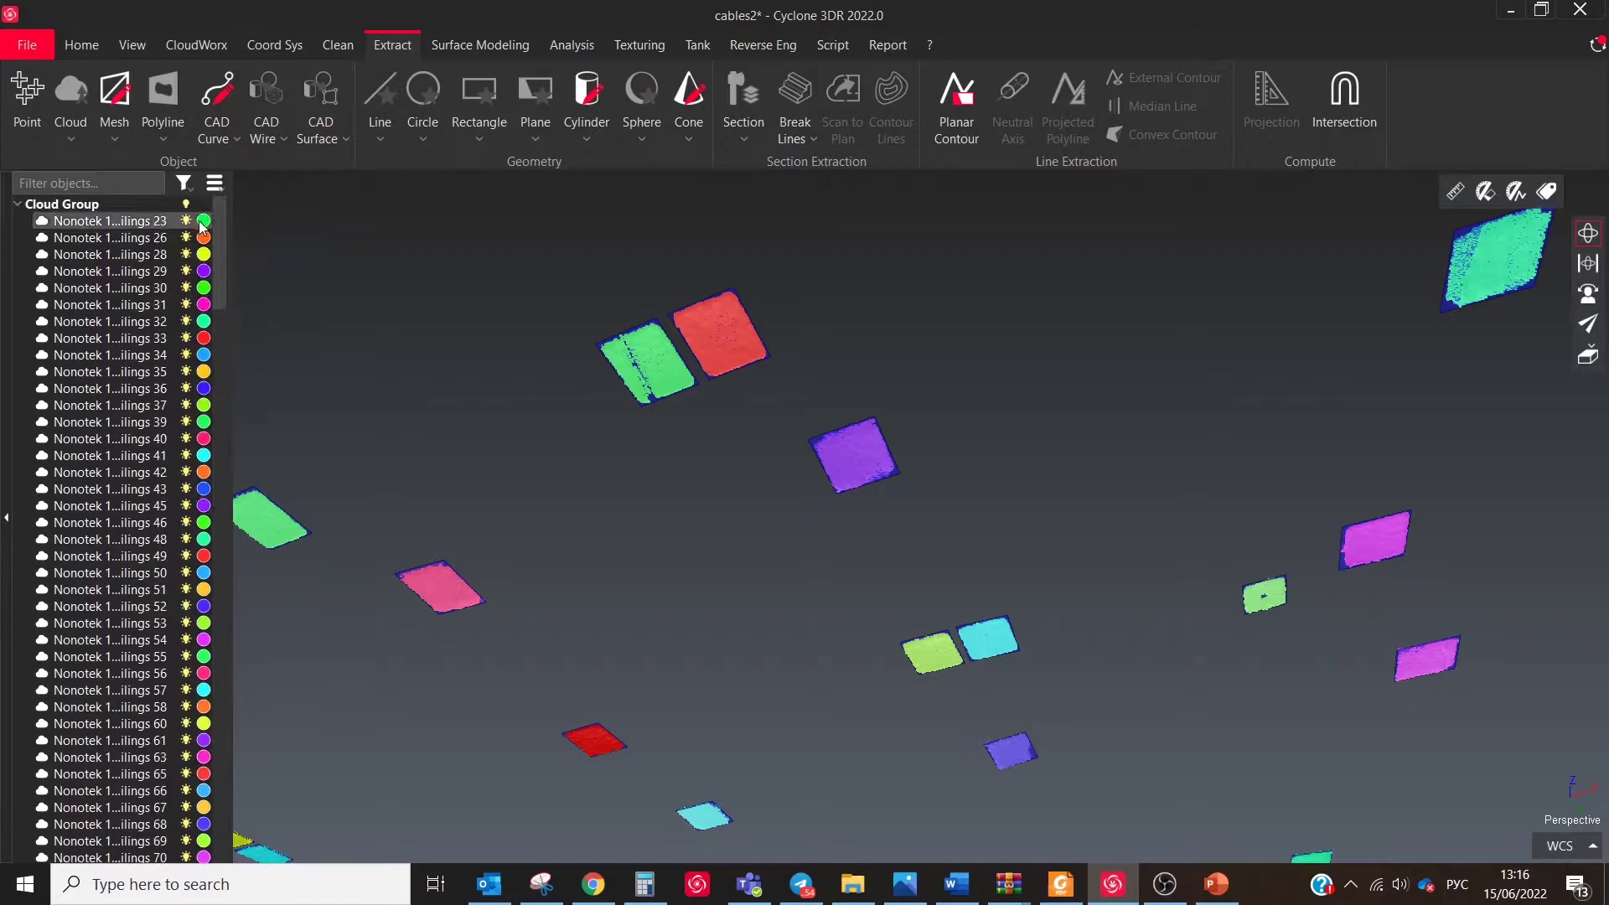
right_click(158, 209)
left_click(186, 244)
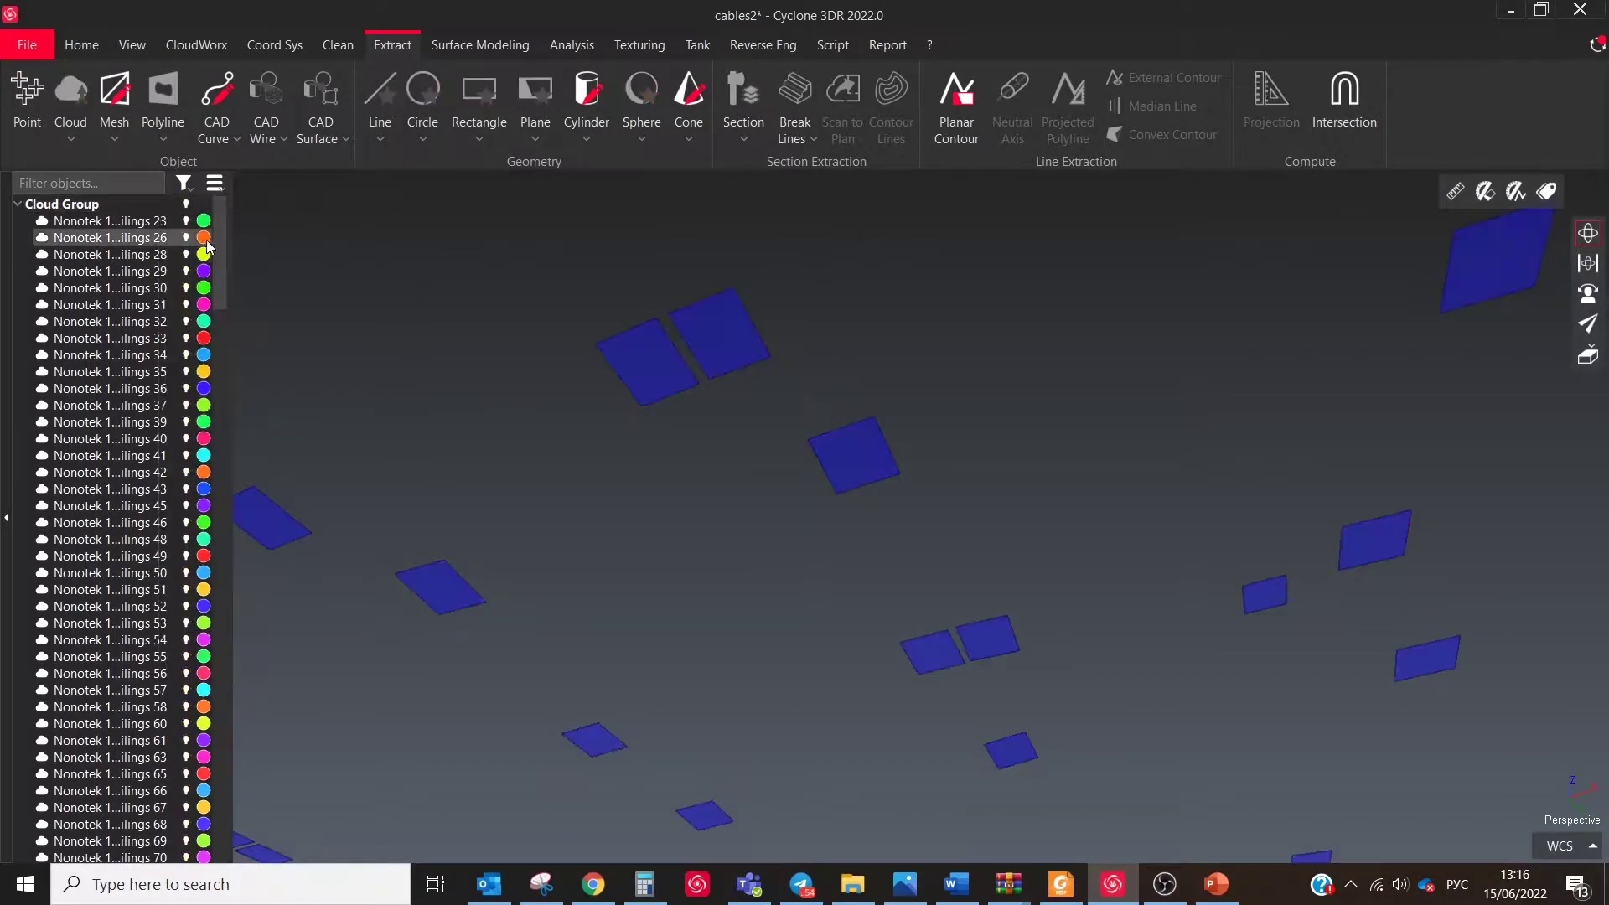
left_click(18, 204)
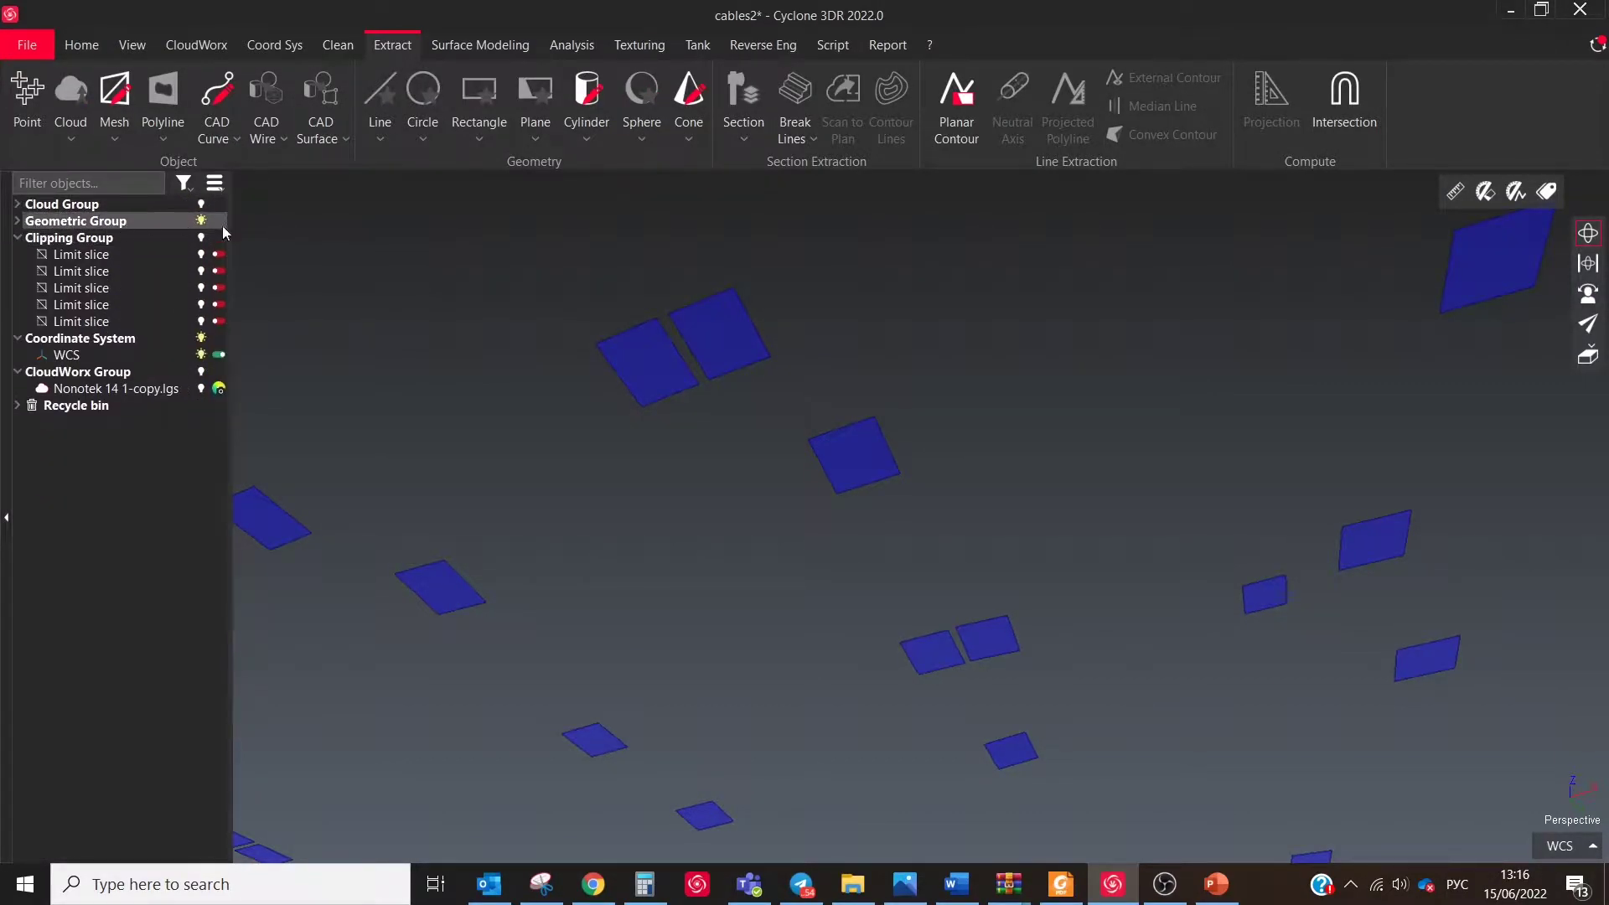
- Measure Geometry on the planes with X, Y and Z Coordinate ticked, creating the labels
left_click(554, 43)
left_click(34, 139)
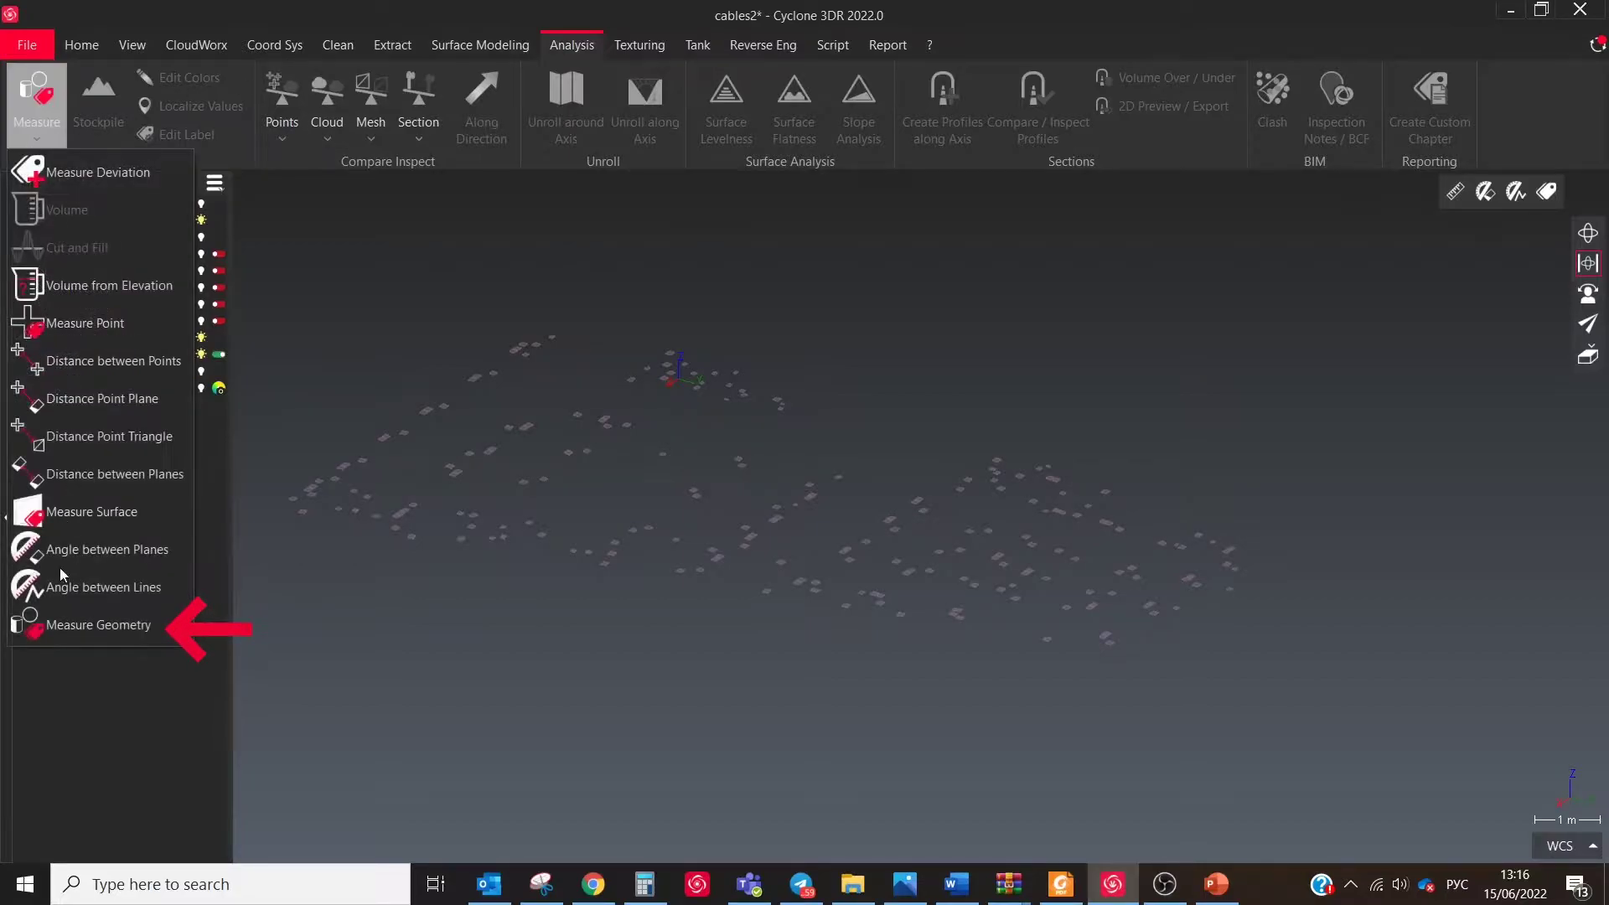
left_click(58, 633)
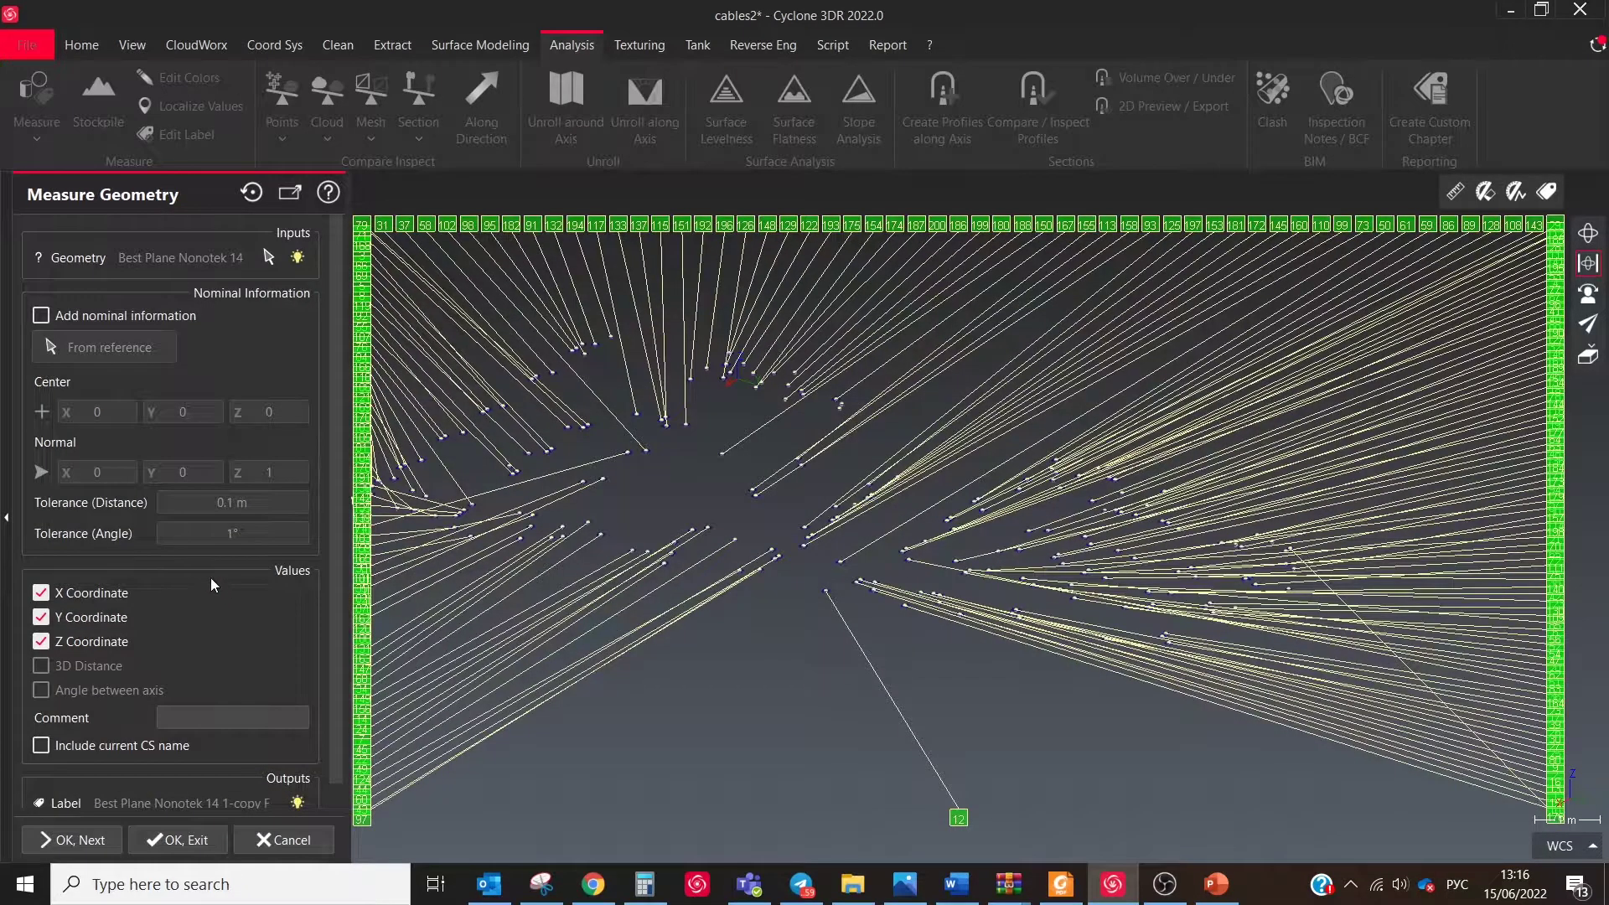
left_click(41, 592)
left_click(42, 617)
left_click(41, 641)
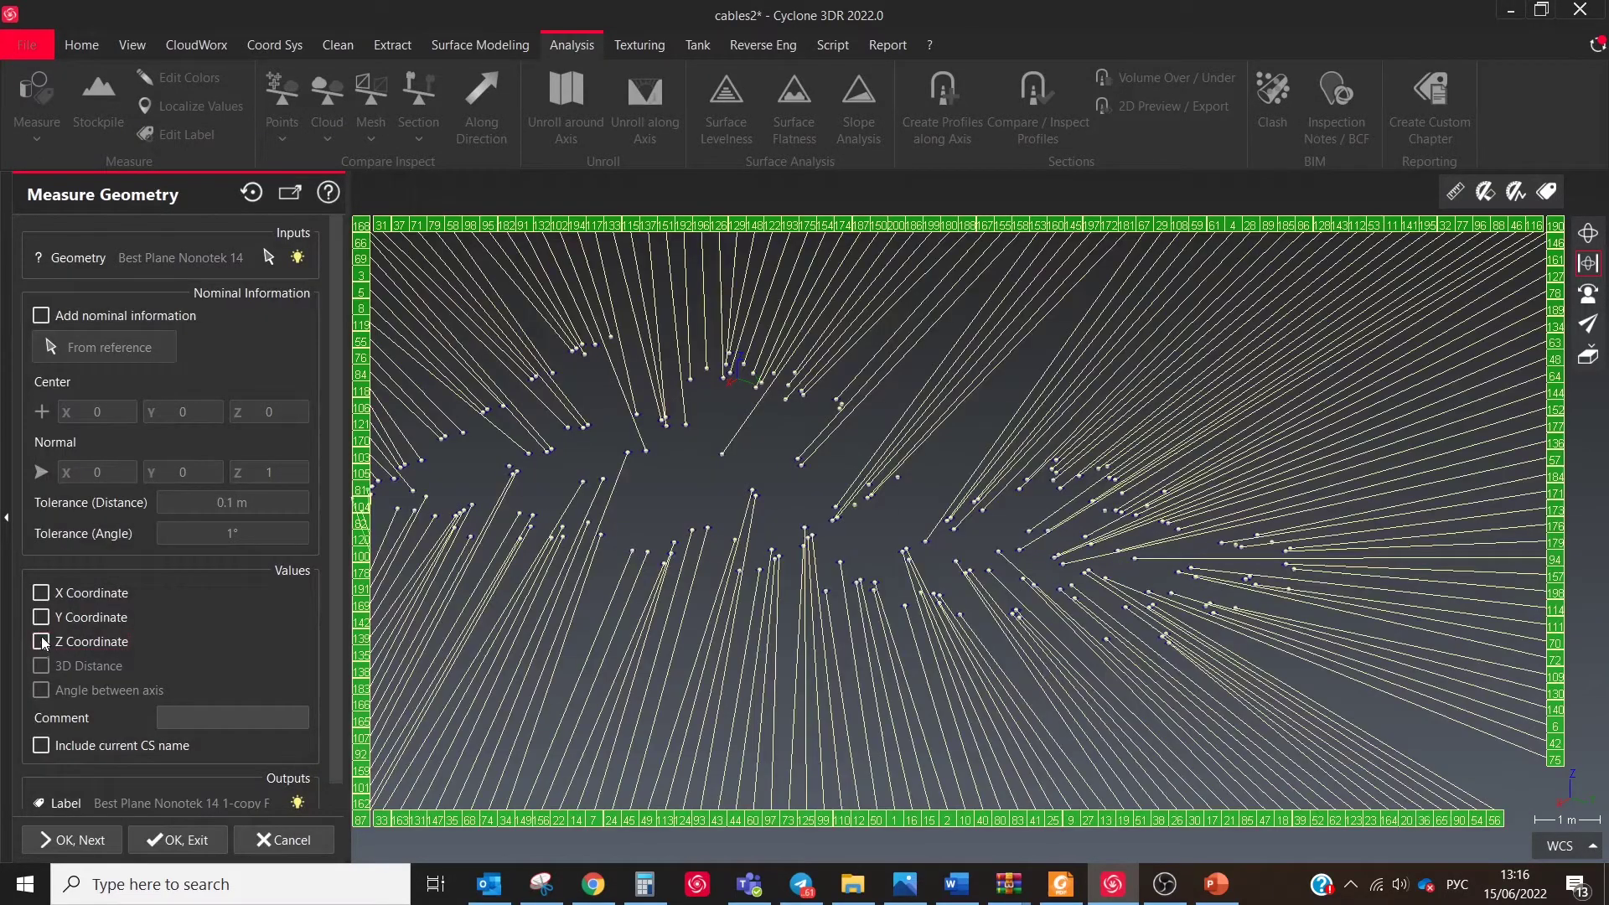
left_click(41, 592)
left_click(42, 617)
scroll(331, 695, "down", 1)
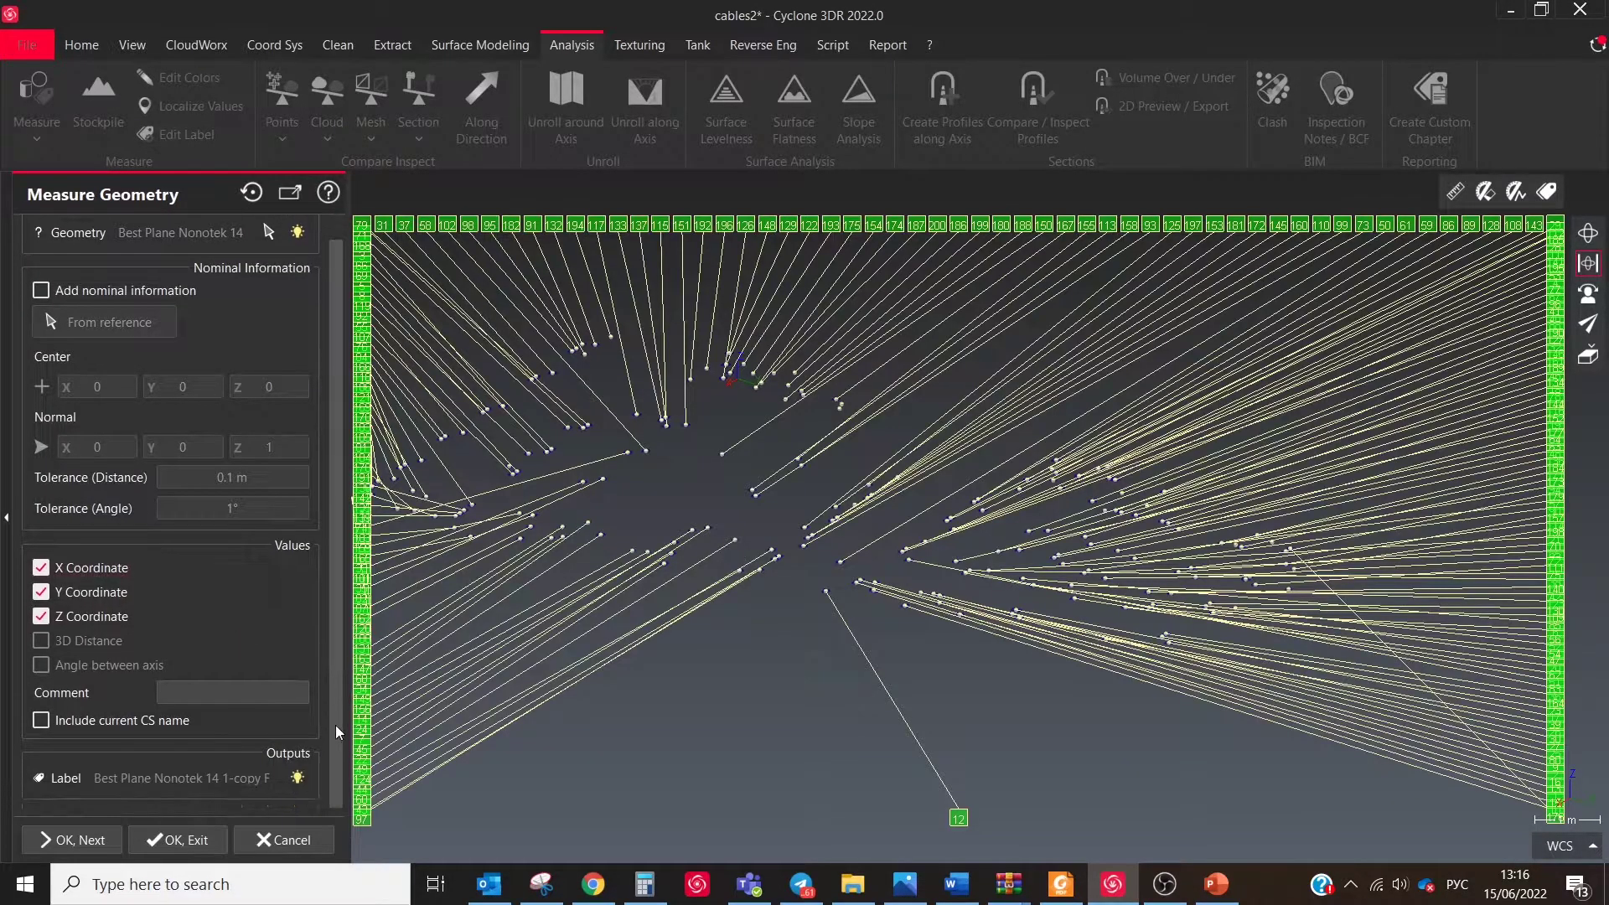
left_click(148, 841)
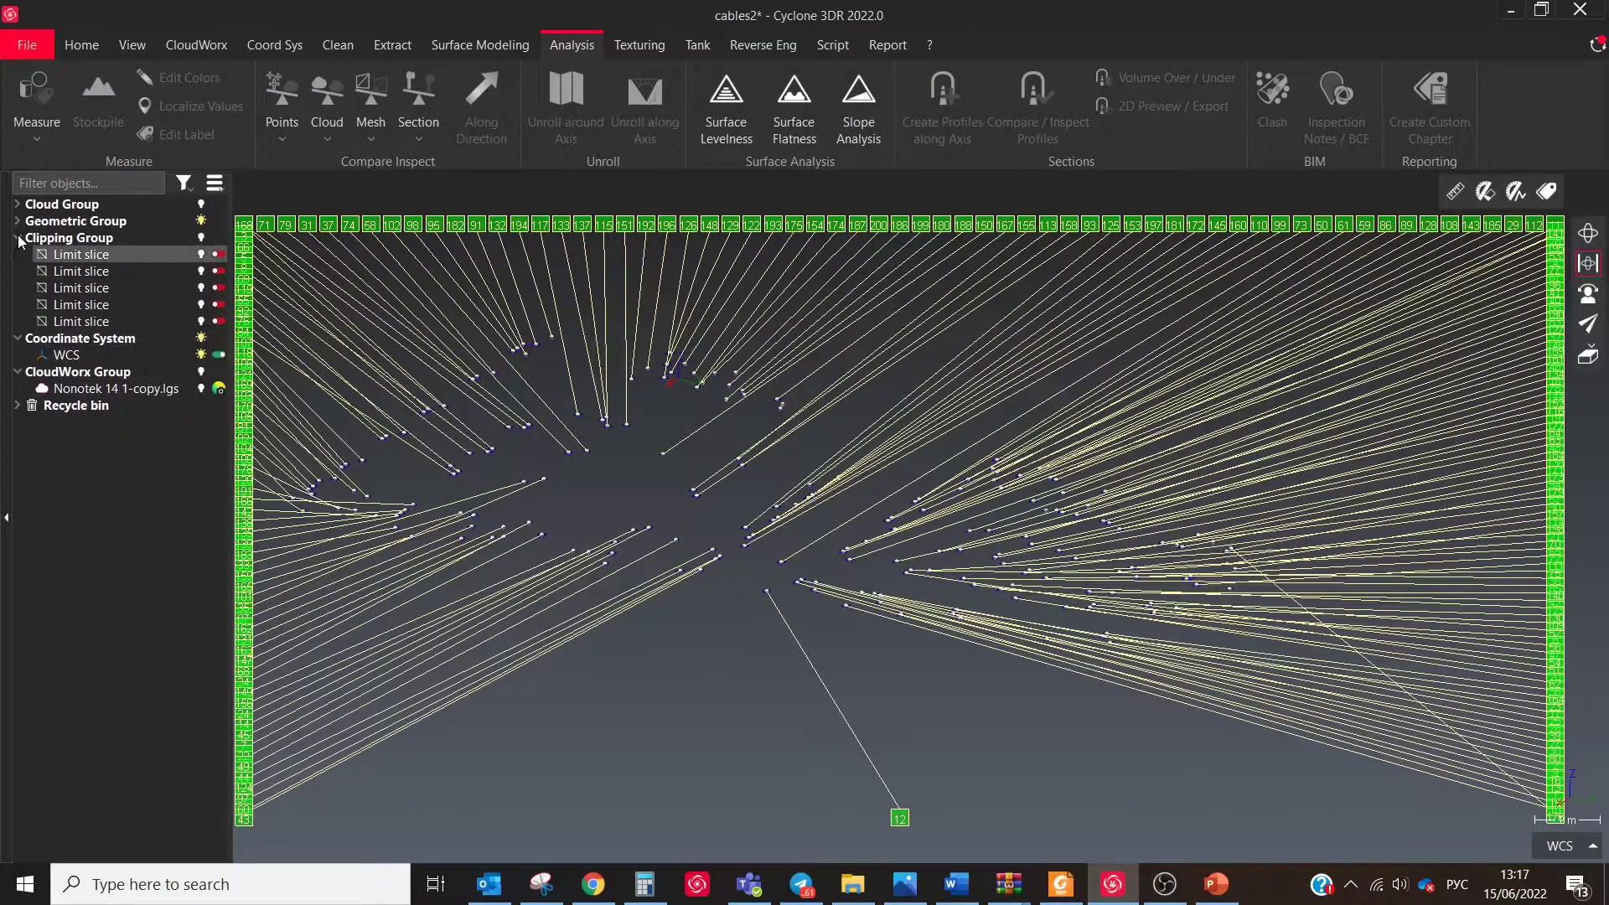
- Select all Best Planes and create a custom report chapter from their labels
left_click(18, 222)
scroll(219, 537, "down", 10)
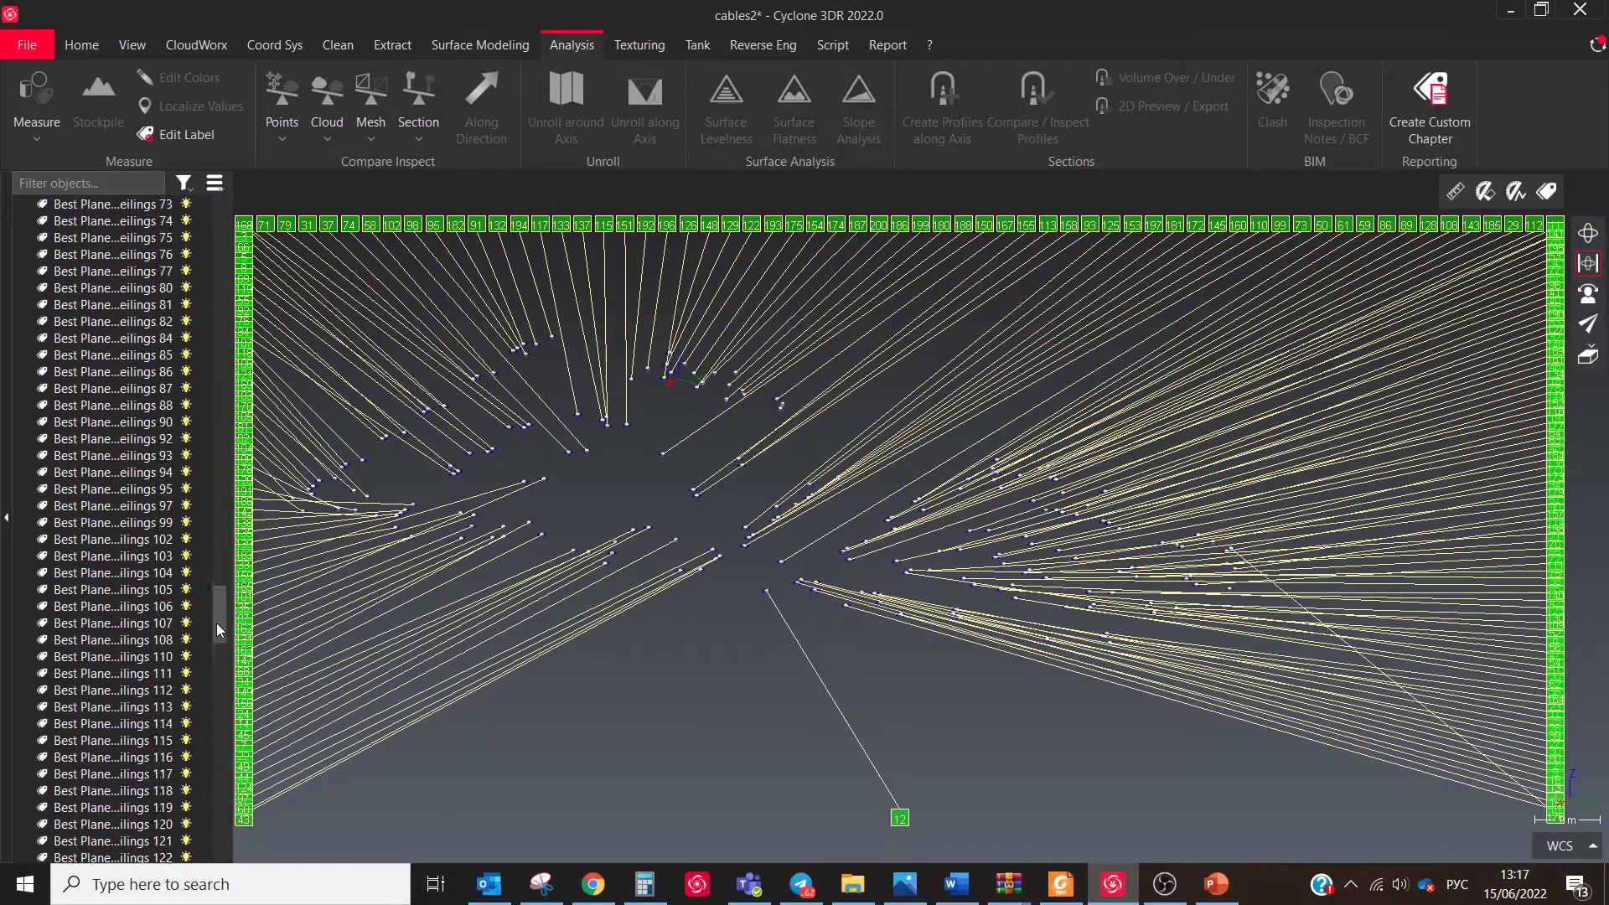
left_click(109, 656, "shift")
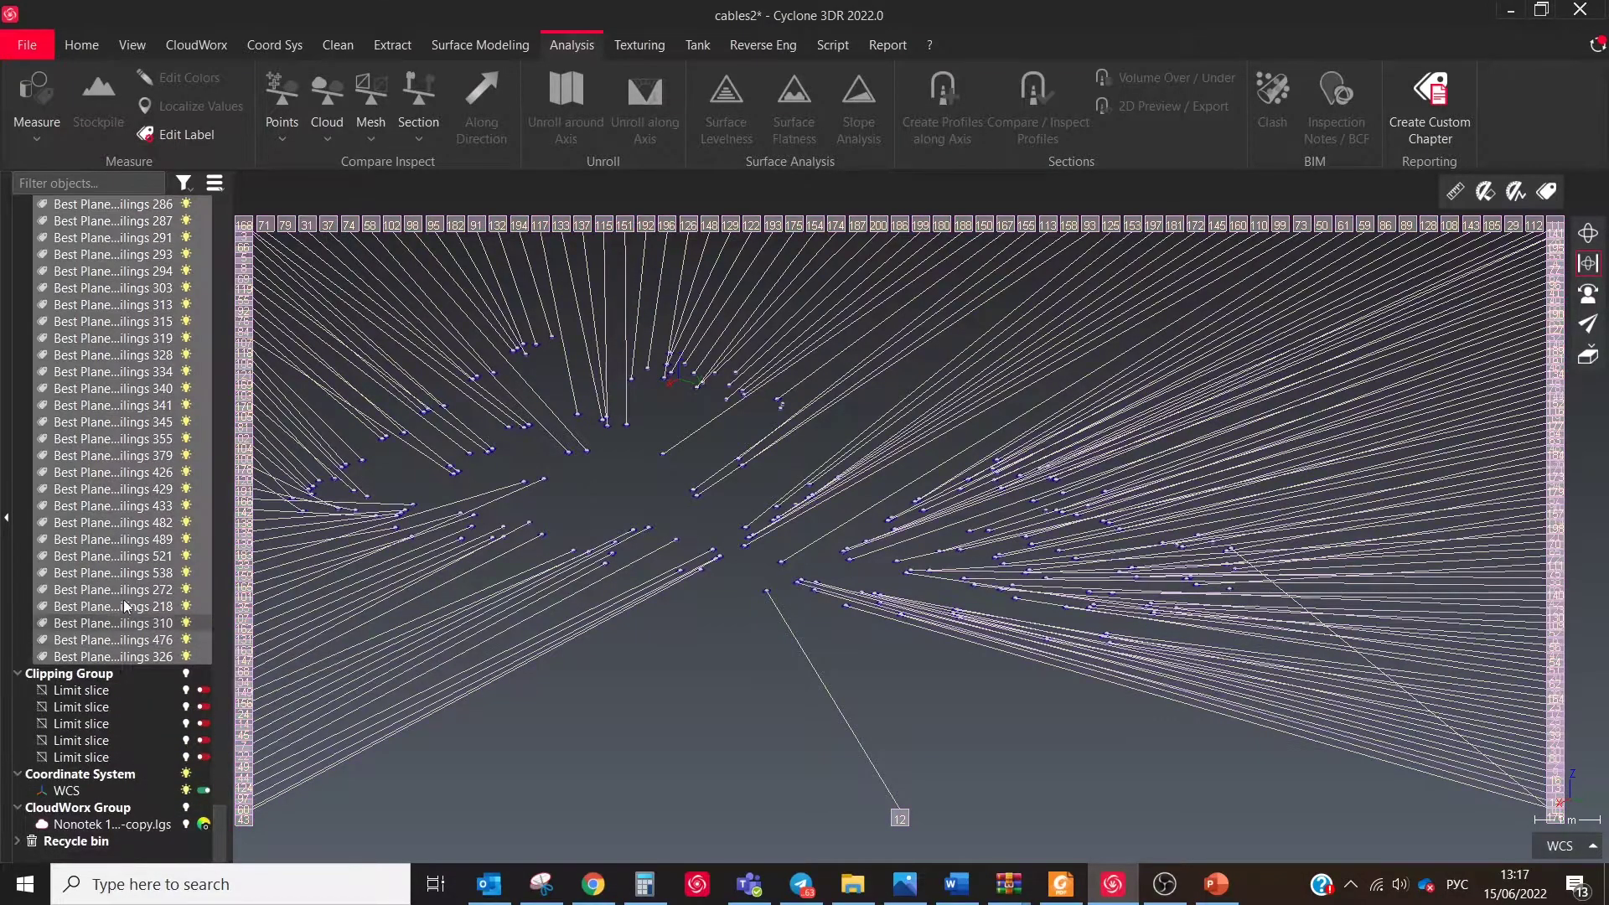
right_click(123, 505)
left_click(253, 122)
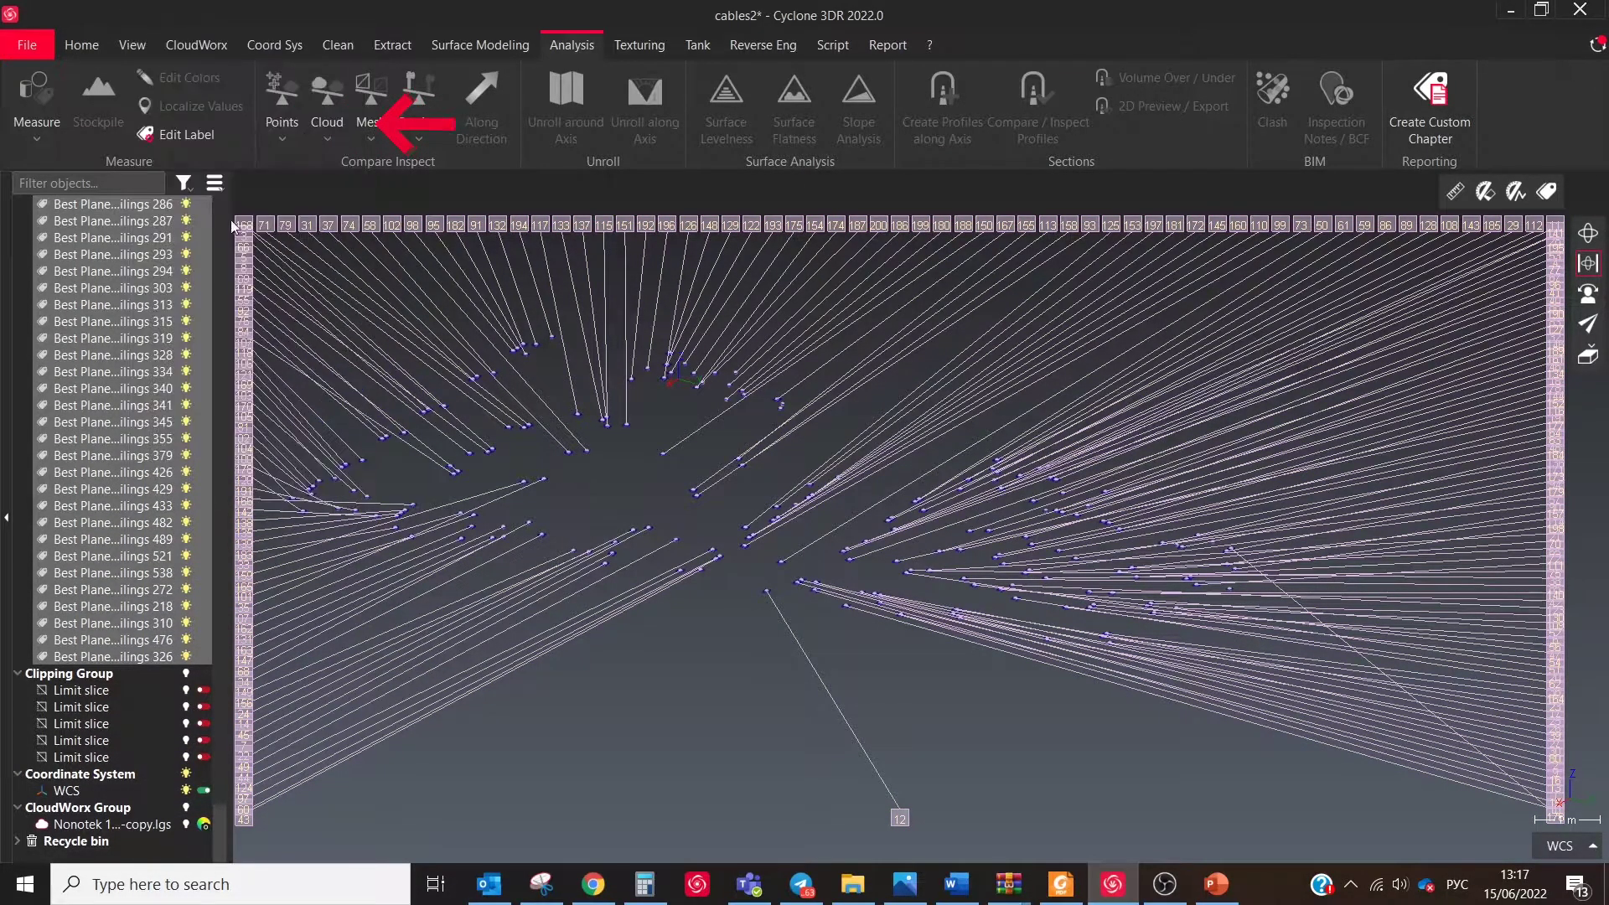
scroll(863, 575, "down", 5)
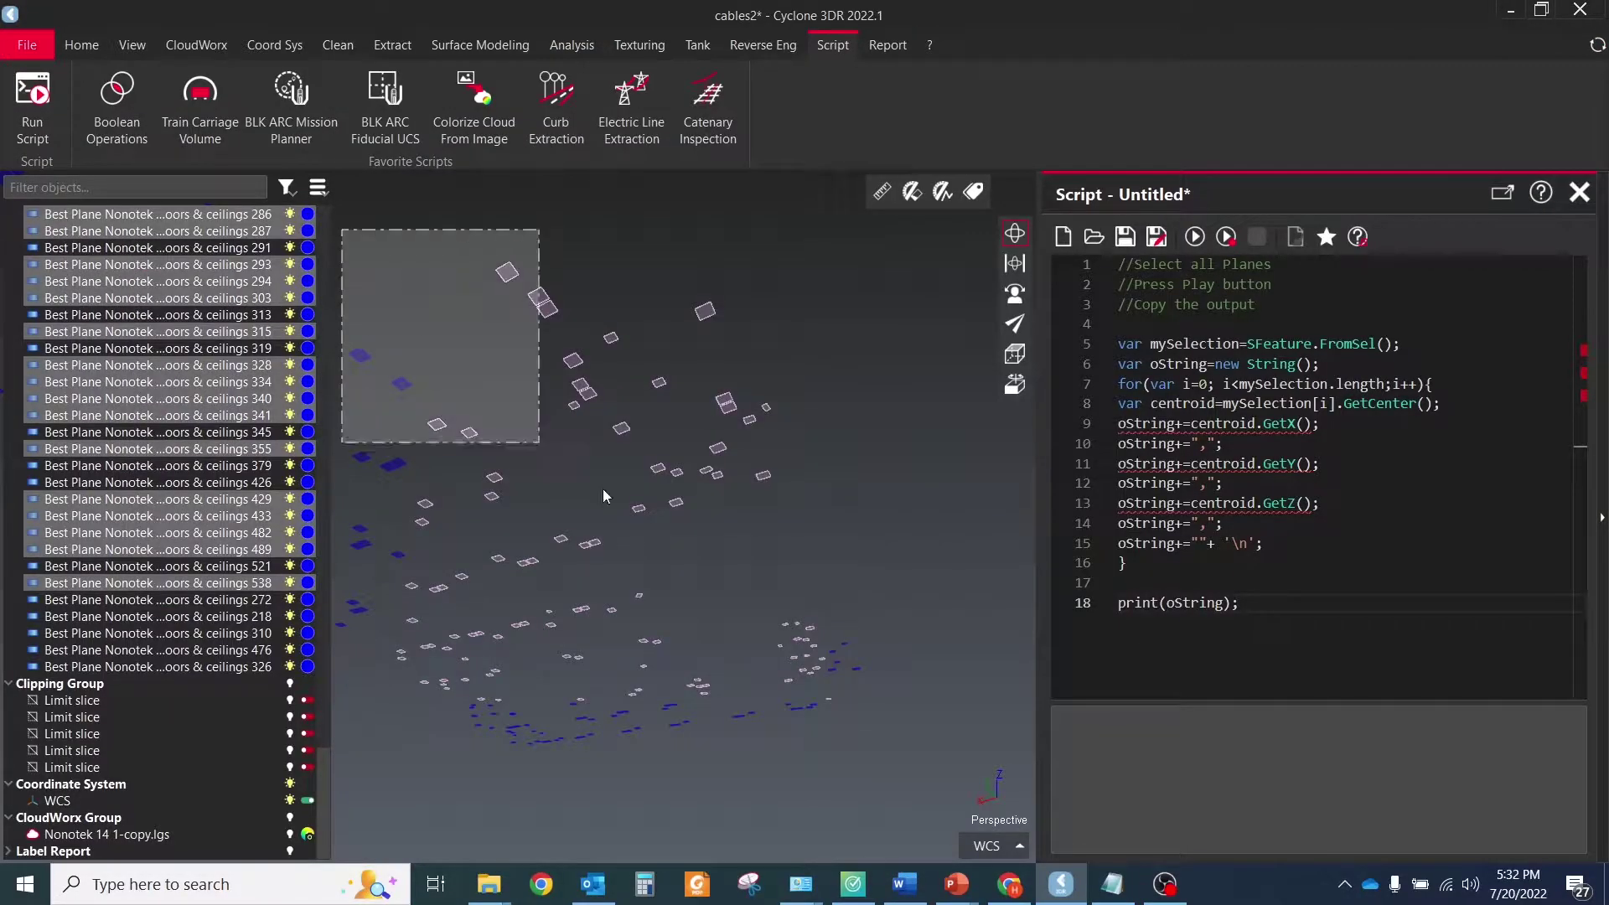
- Run the centroid script on the plane patches and copy its X, Y, Z output into Notepad
left_click_drag(606, 497, 893, 790)
left_click(1195, 236)
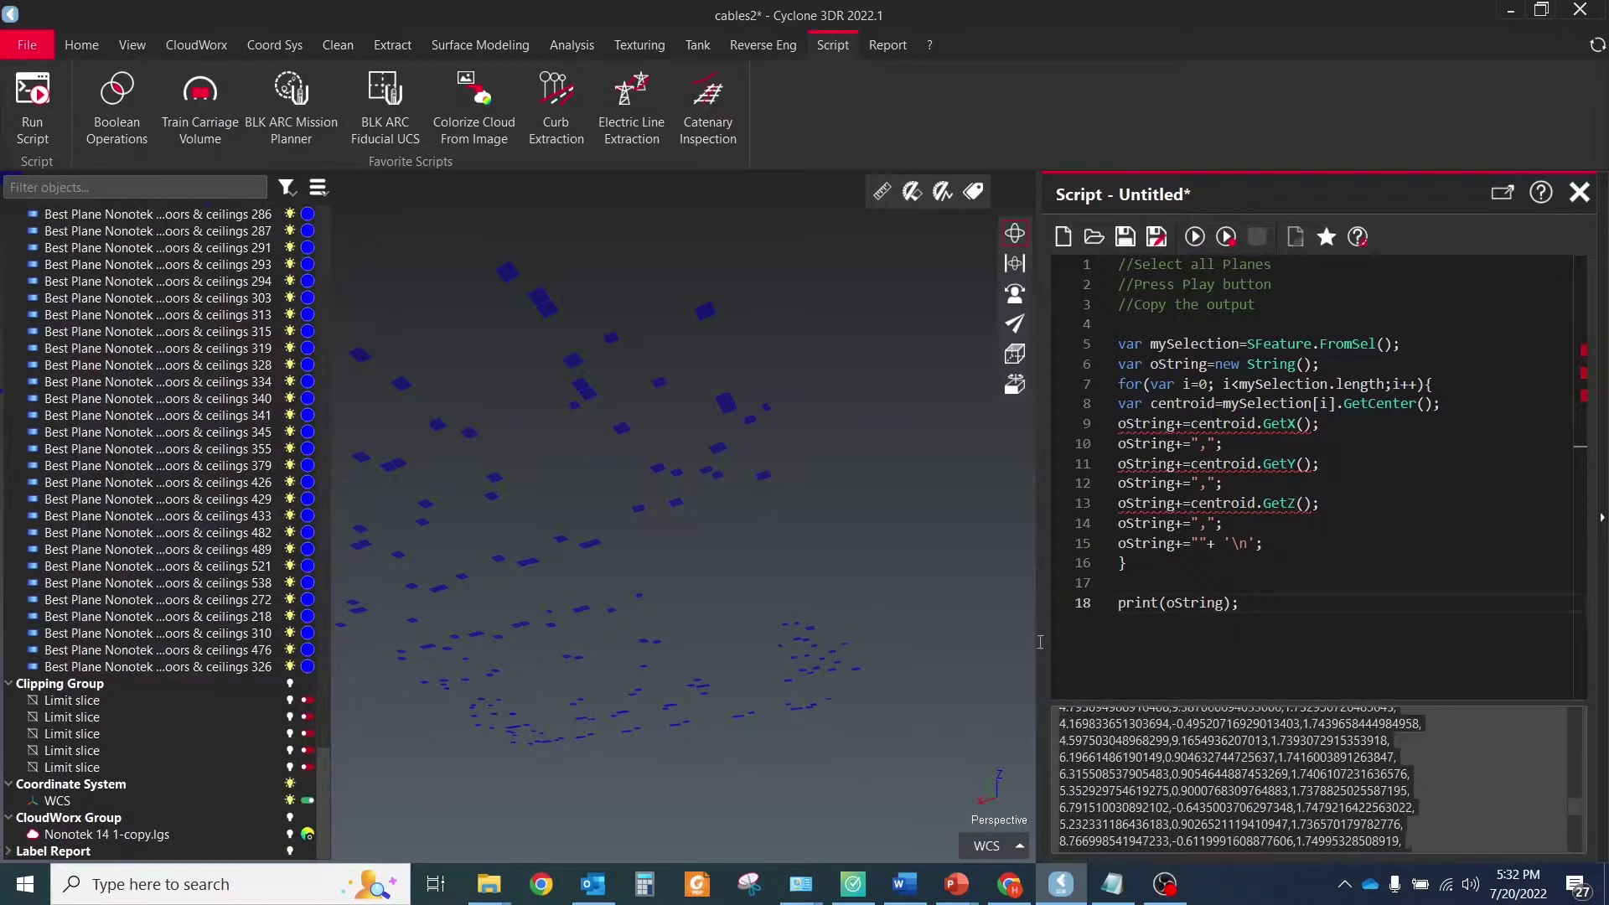
left_click(1061, 753)
key("ctrl+a")
left_click(1112, 884)
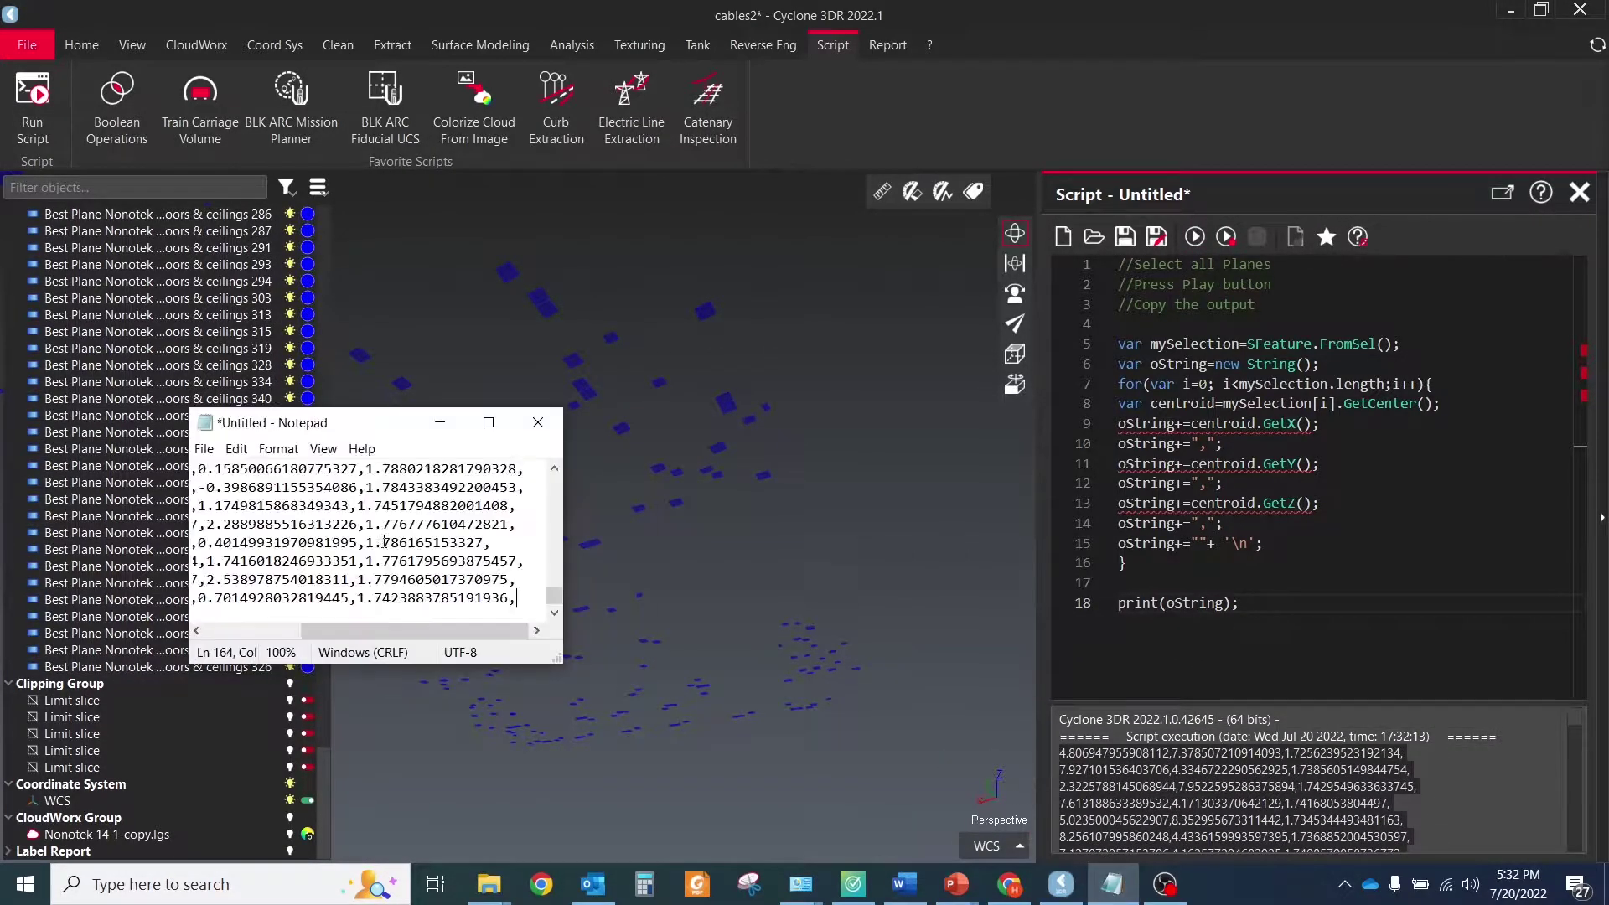
left_click(547, 412)
scroll(193, 334, "up", 10)
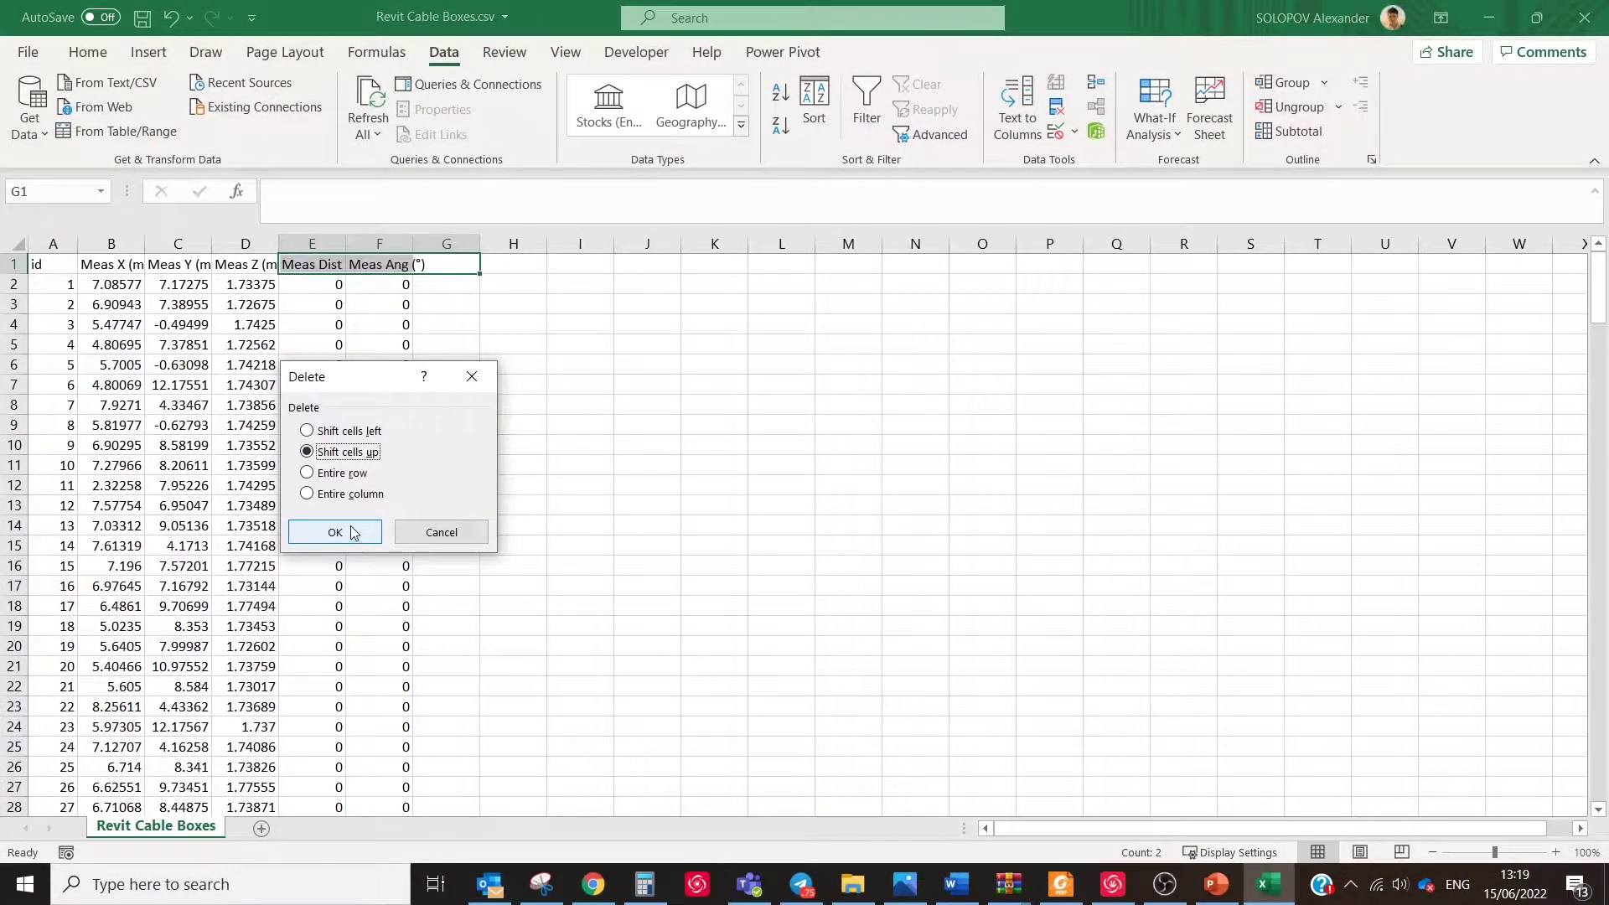
- Clear the distance and angle columns, autofit column B and delete the id column
left_click(335, 532)
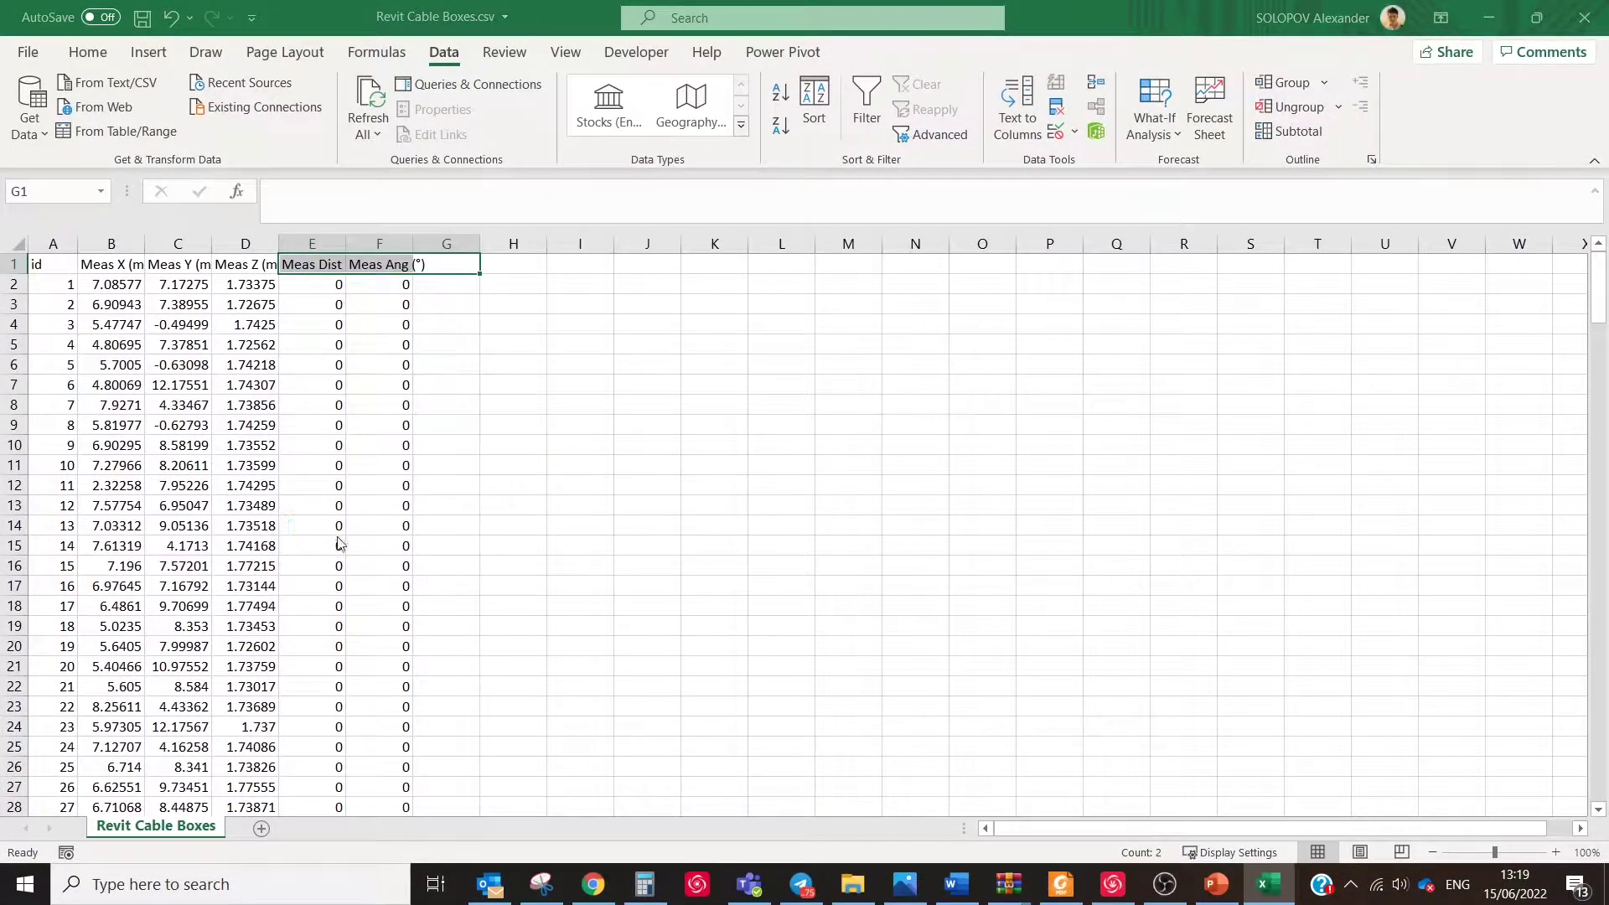
double_click(144, 243)
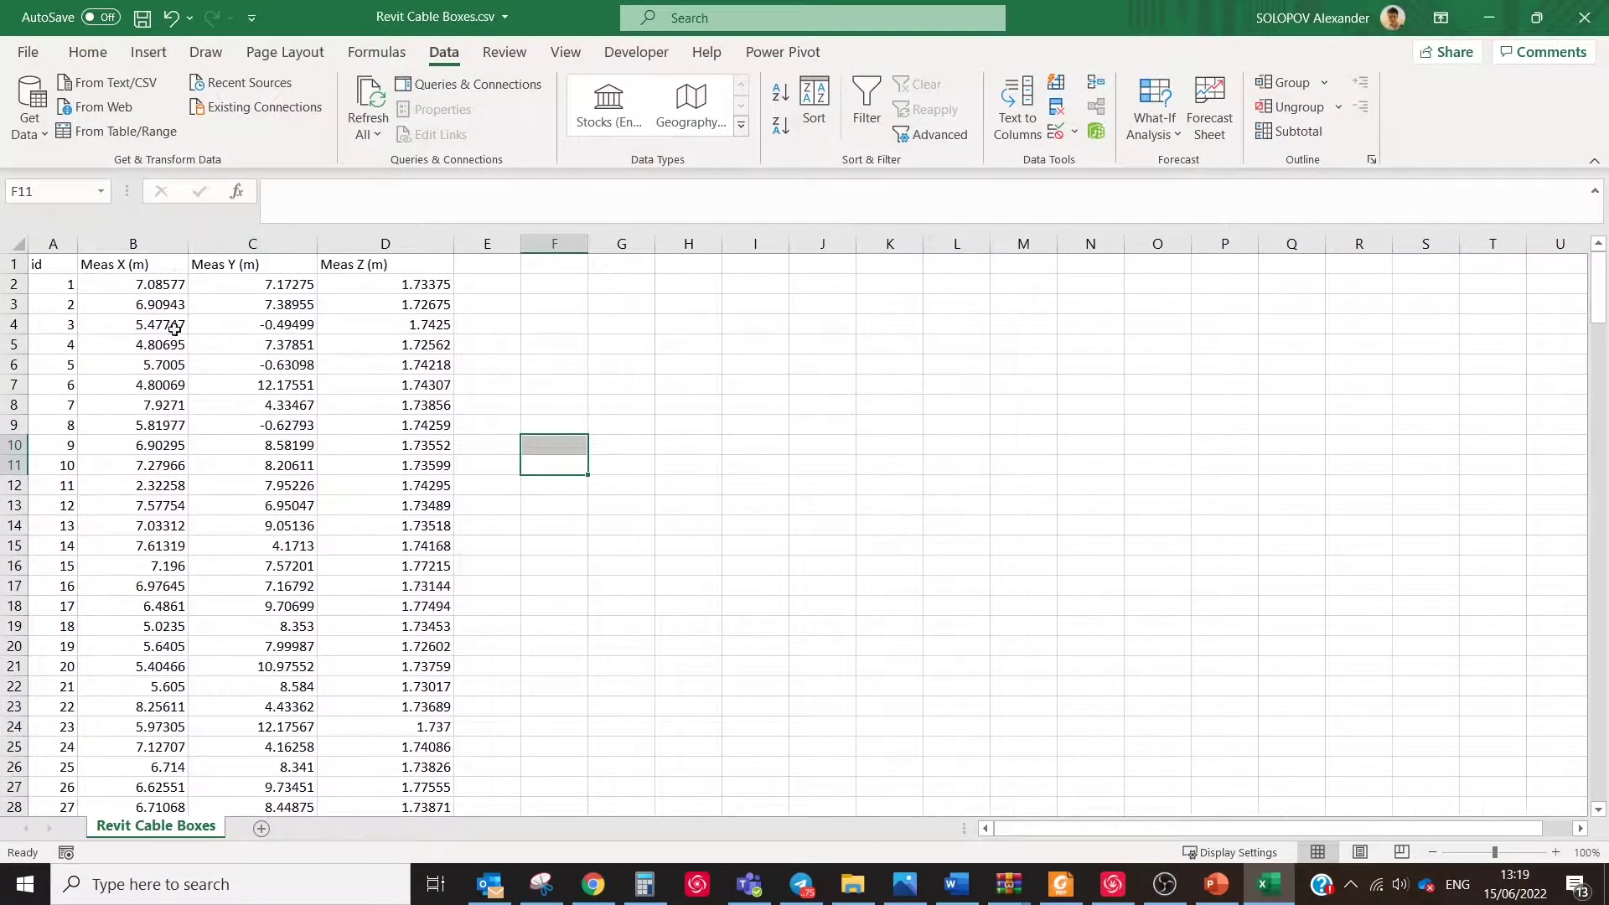
left_click(622, 412)
right_click(50, 244)
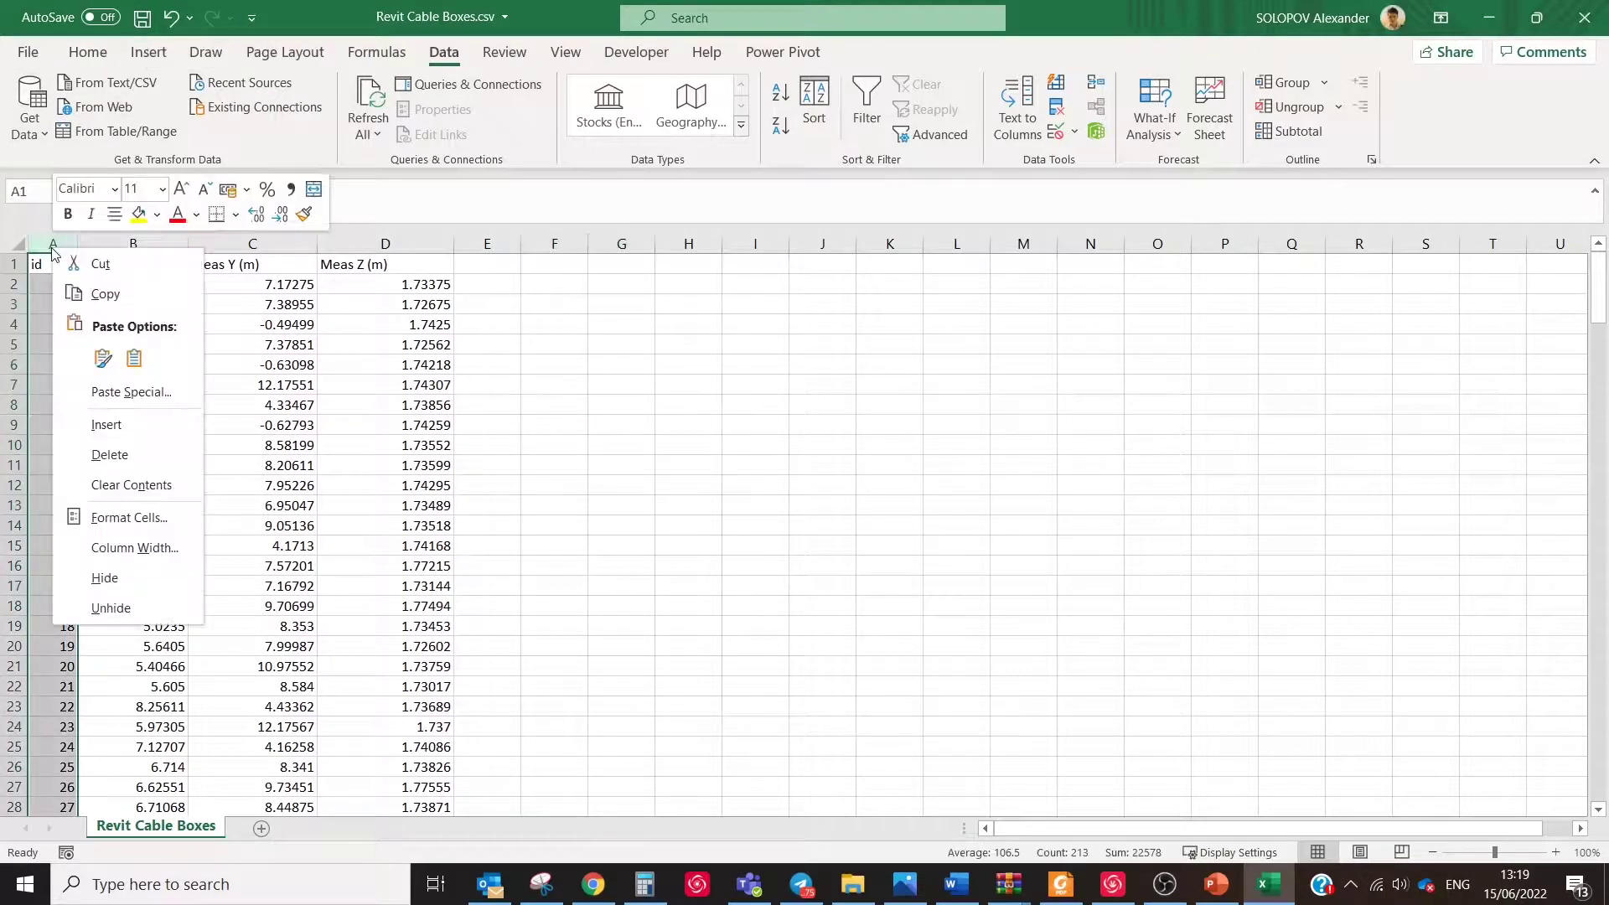
left_click(101, 457)
- Delete the header row so only X, Y, Z values remain, then go to Revit's Manage tools
left_click_drag(45, 264, 319, 263)
right_click(14, 264)
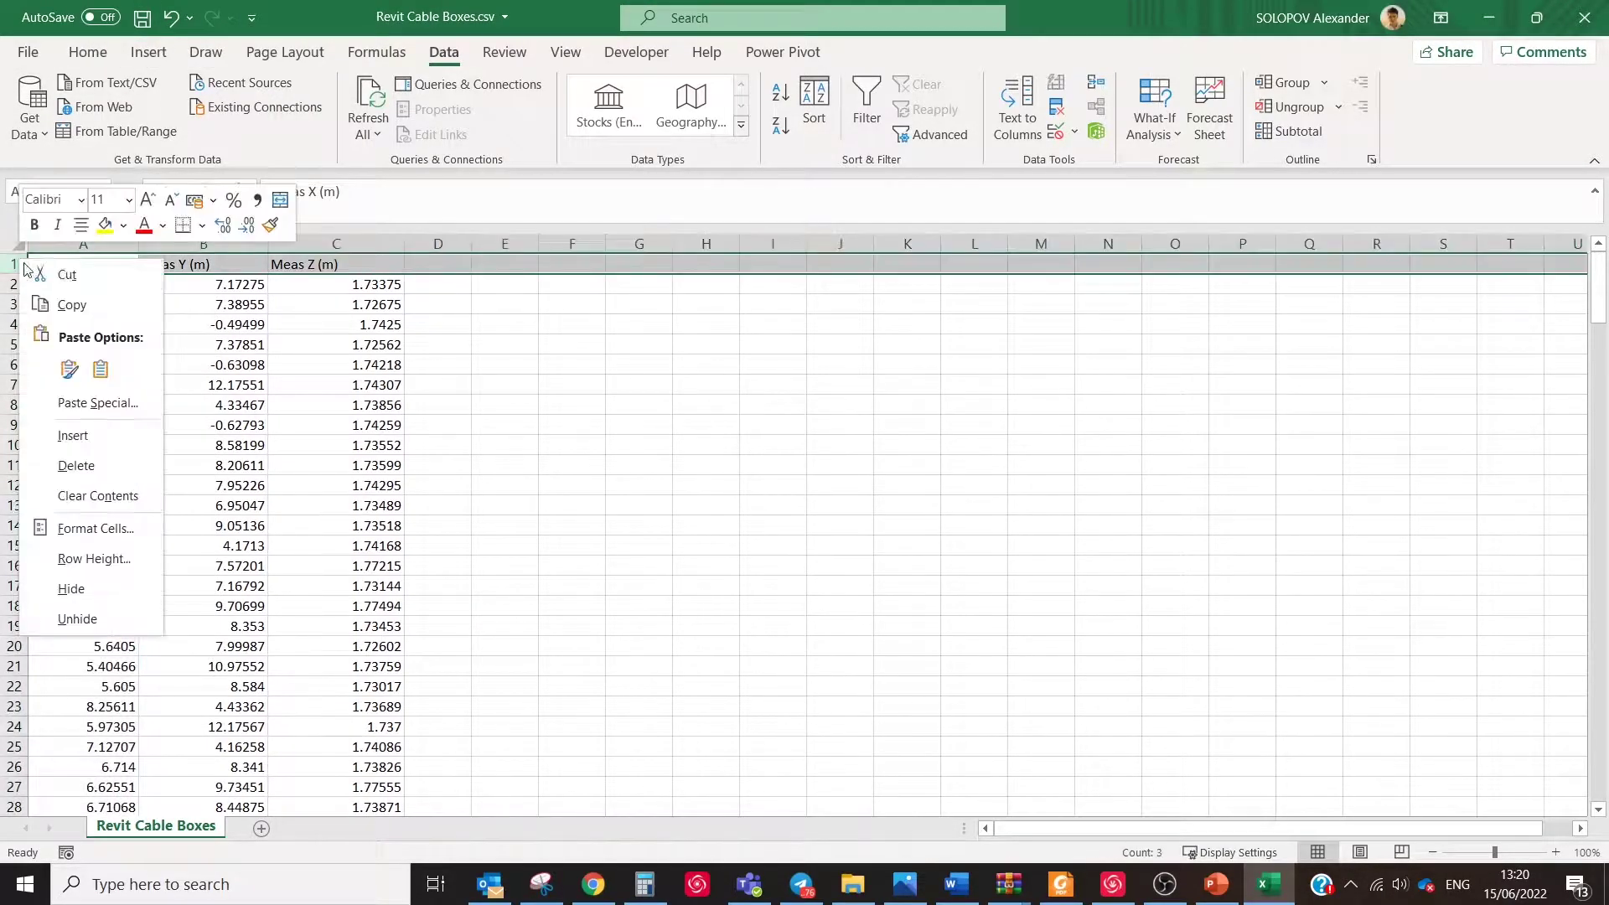
left_click(59, 466)
left_click(572, 365)
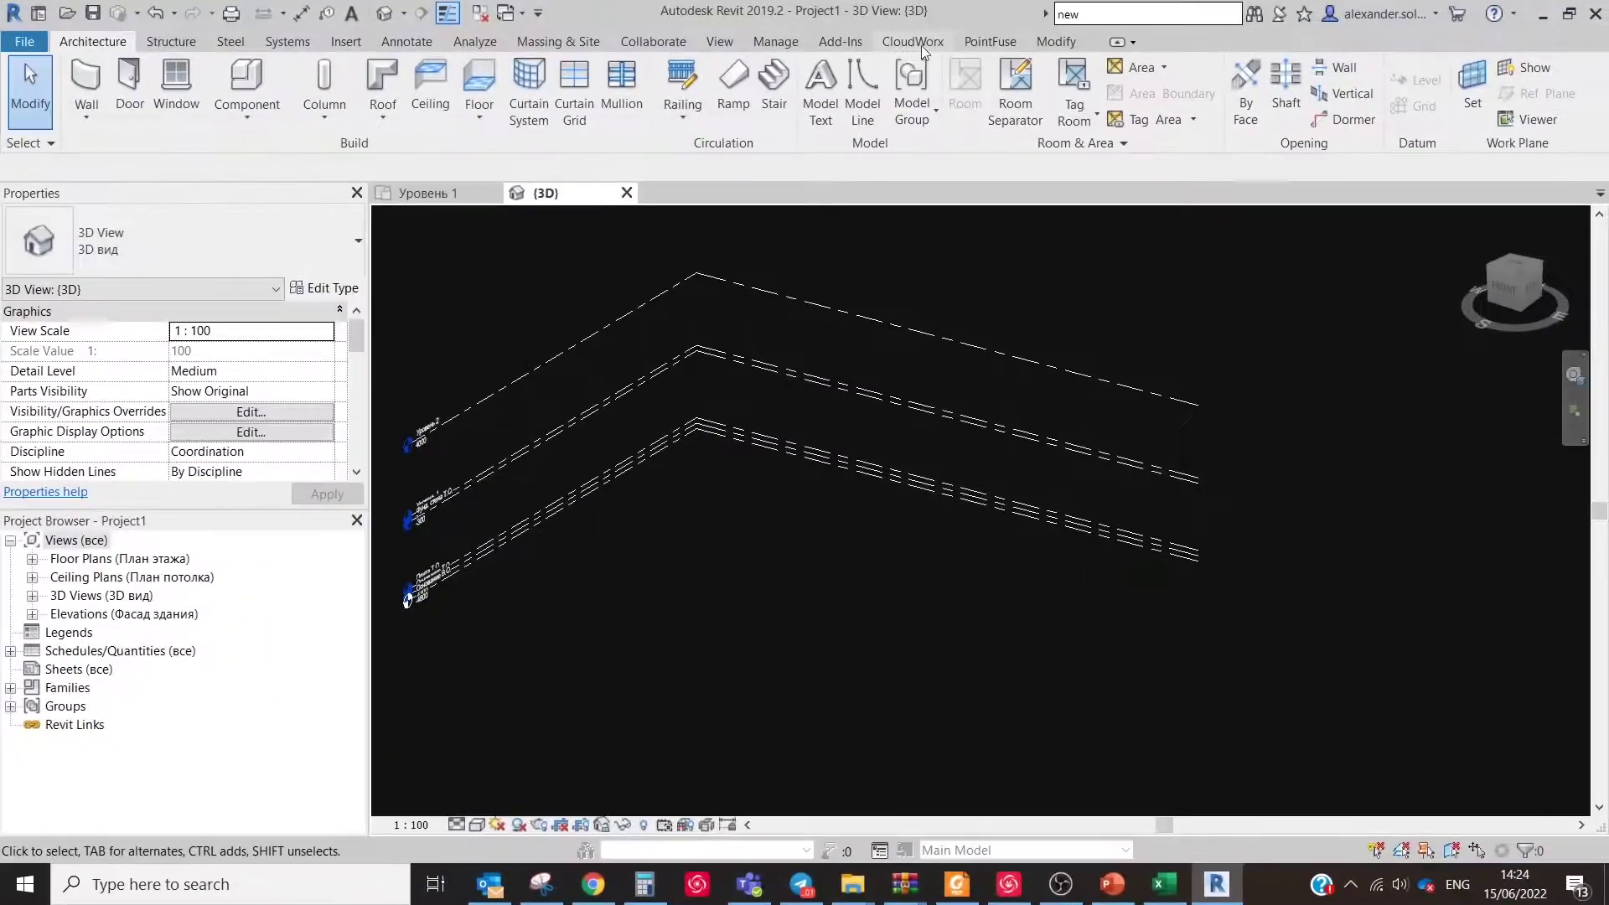
left_click(778, 42)
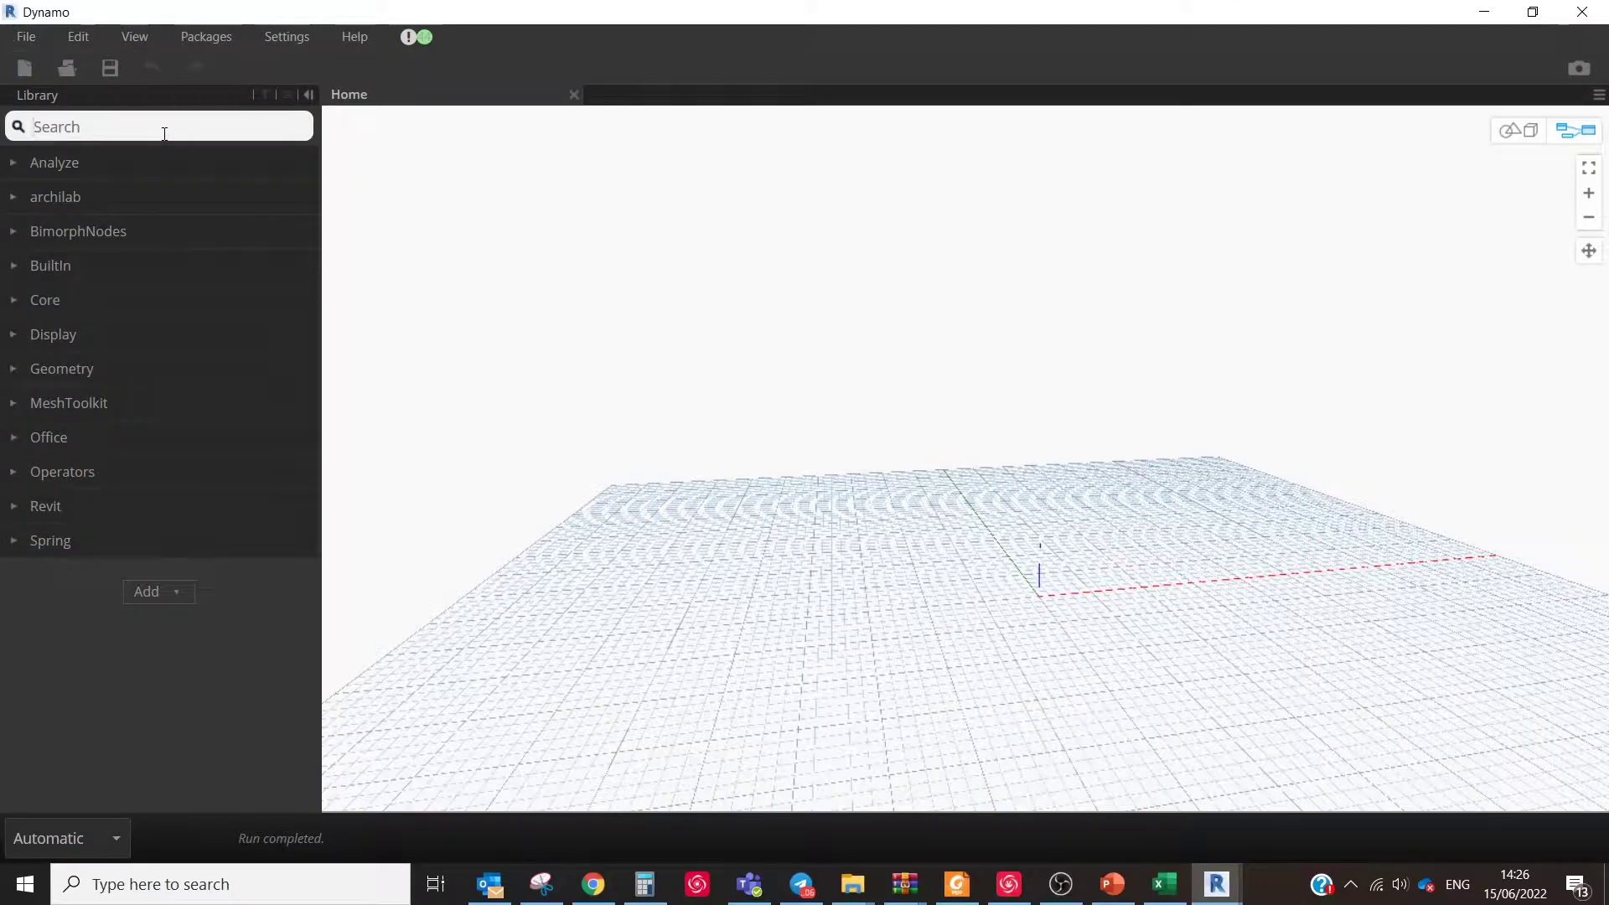
- Add Excel.ReadFromFile and File Path nodes to the Dynamo graph
type("excel")
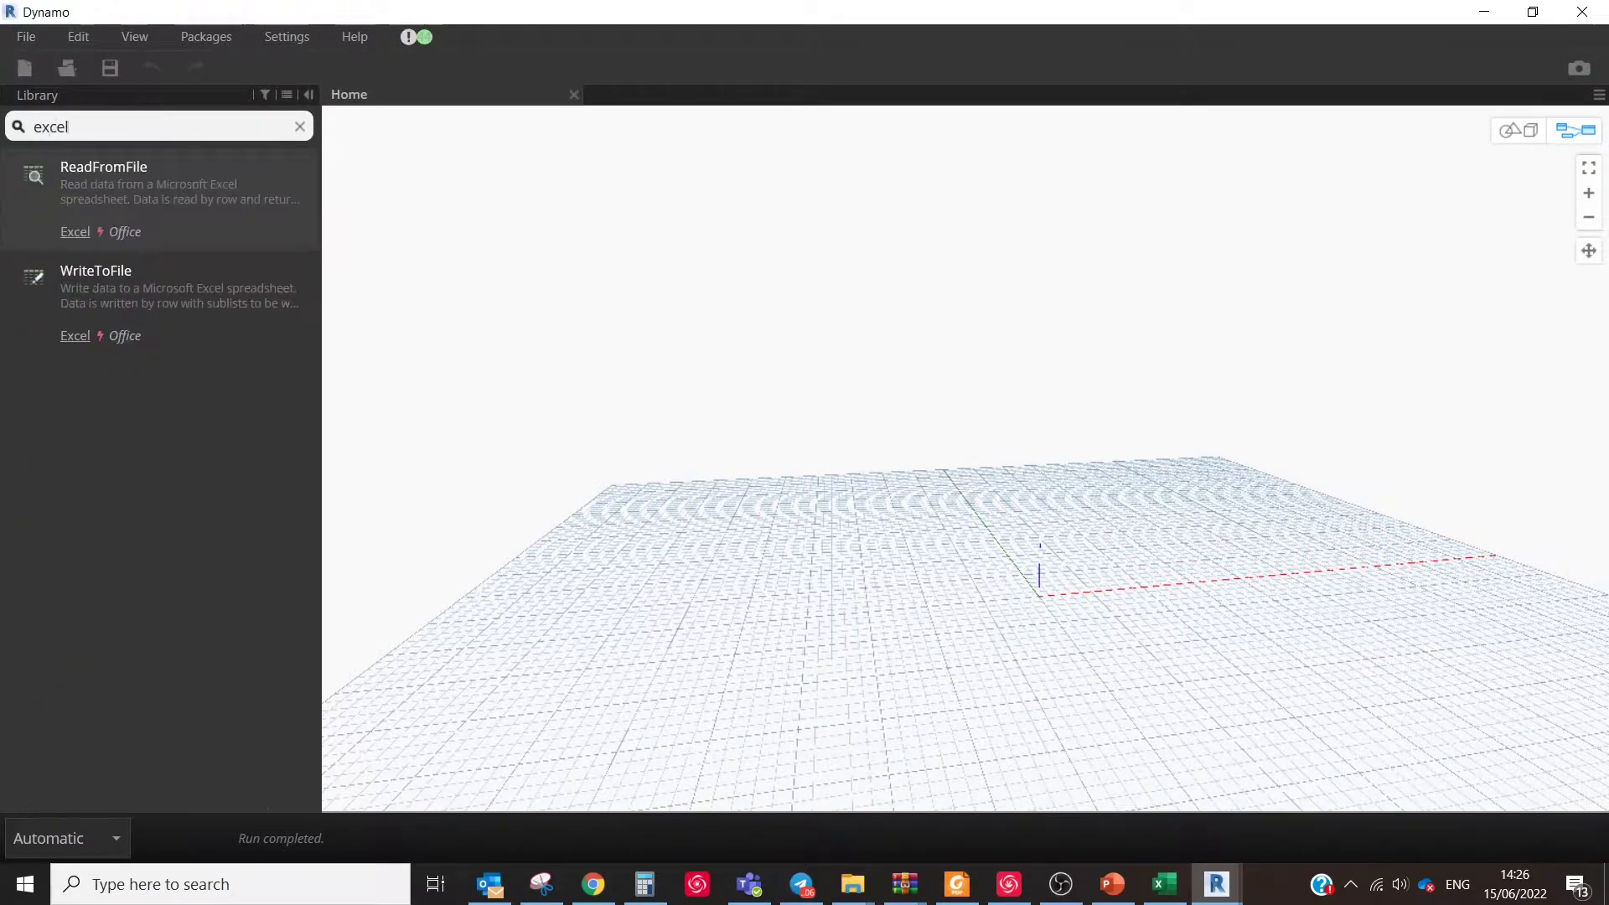
left_click(148, 186)
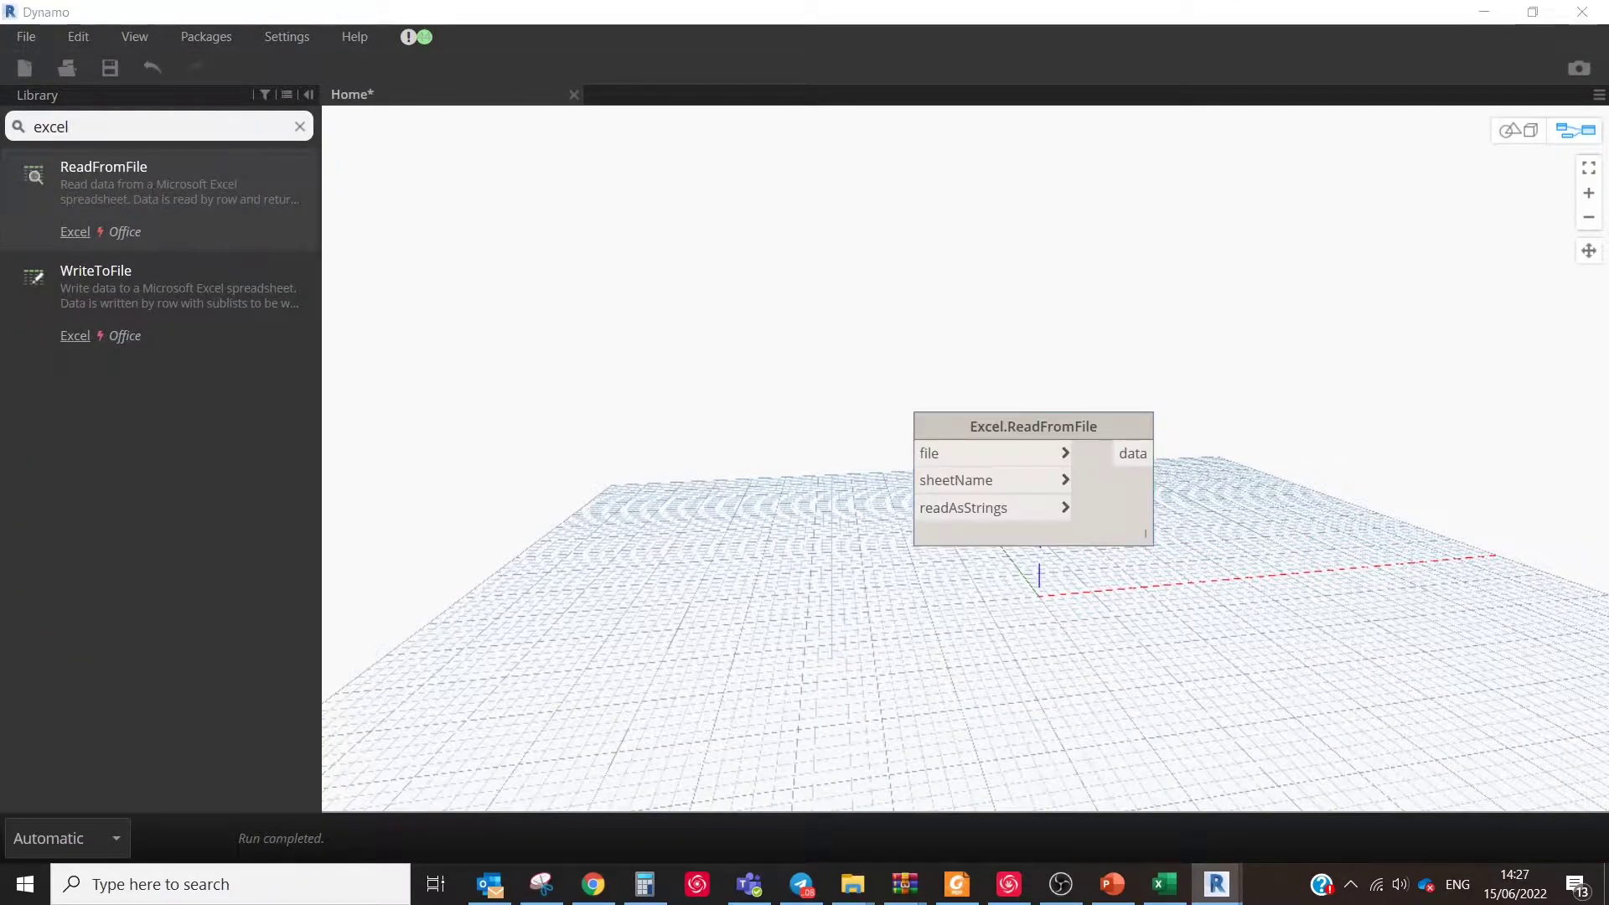
double_click(123, 125)
type("f")
mouse_move(260, 274)
scroll(260, 274, "down", 3)
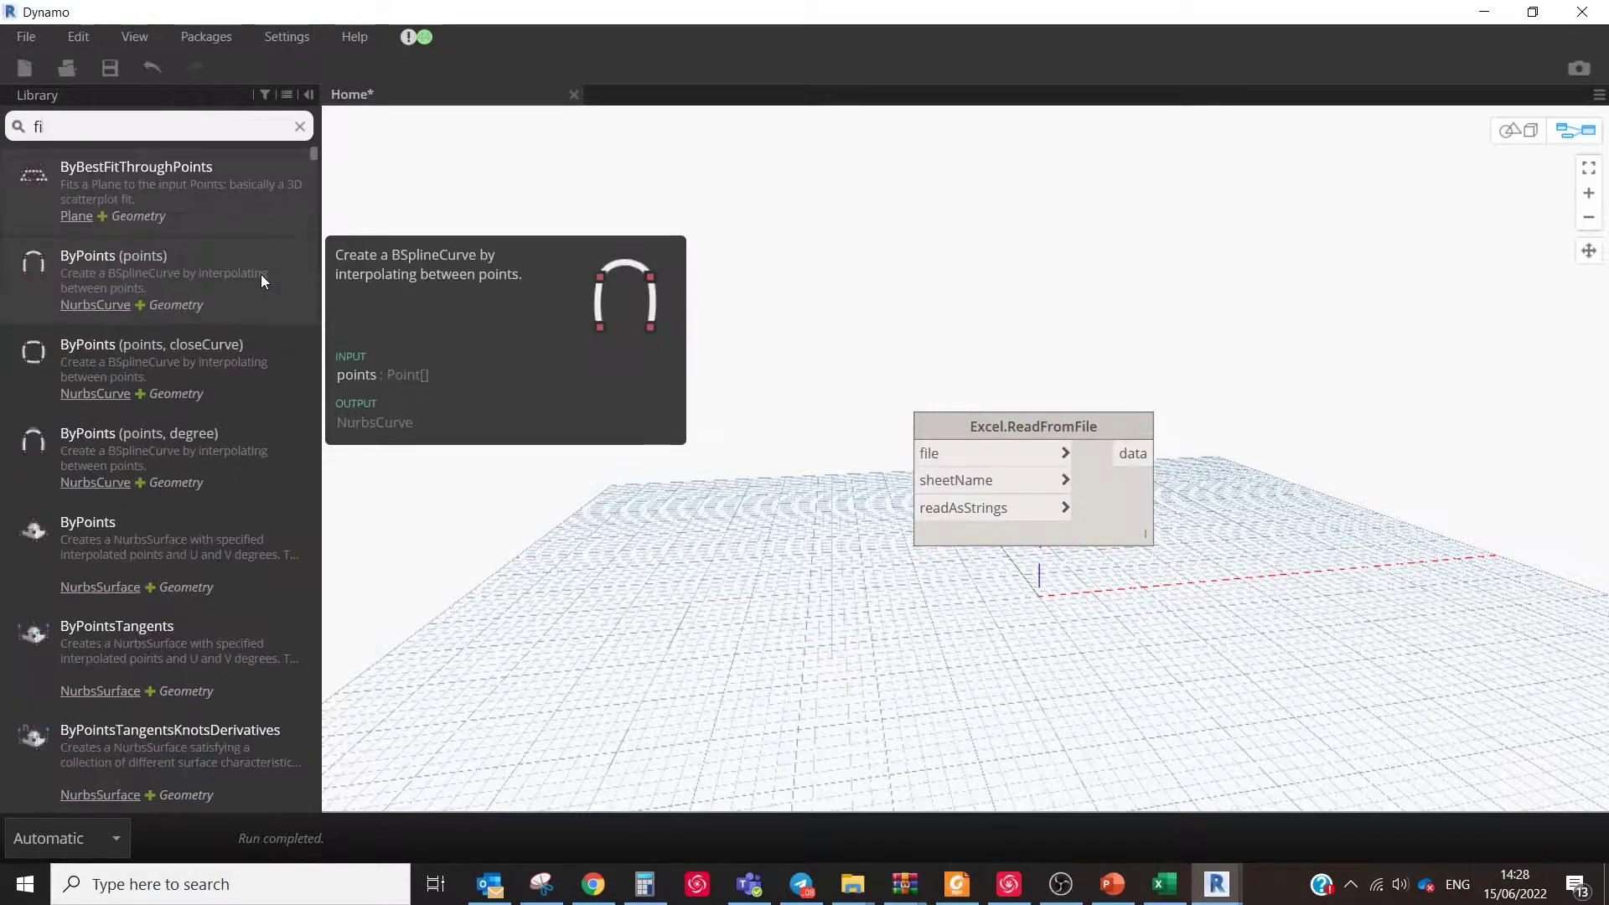
type("ile path")
left_click_drag(125, 251, 481, 428)
- Point the File Path node to Revit Cable Boxes.csv
left_click(503, 450)
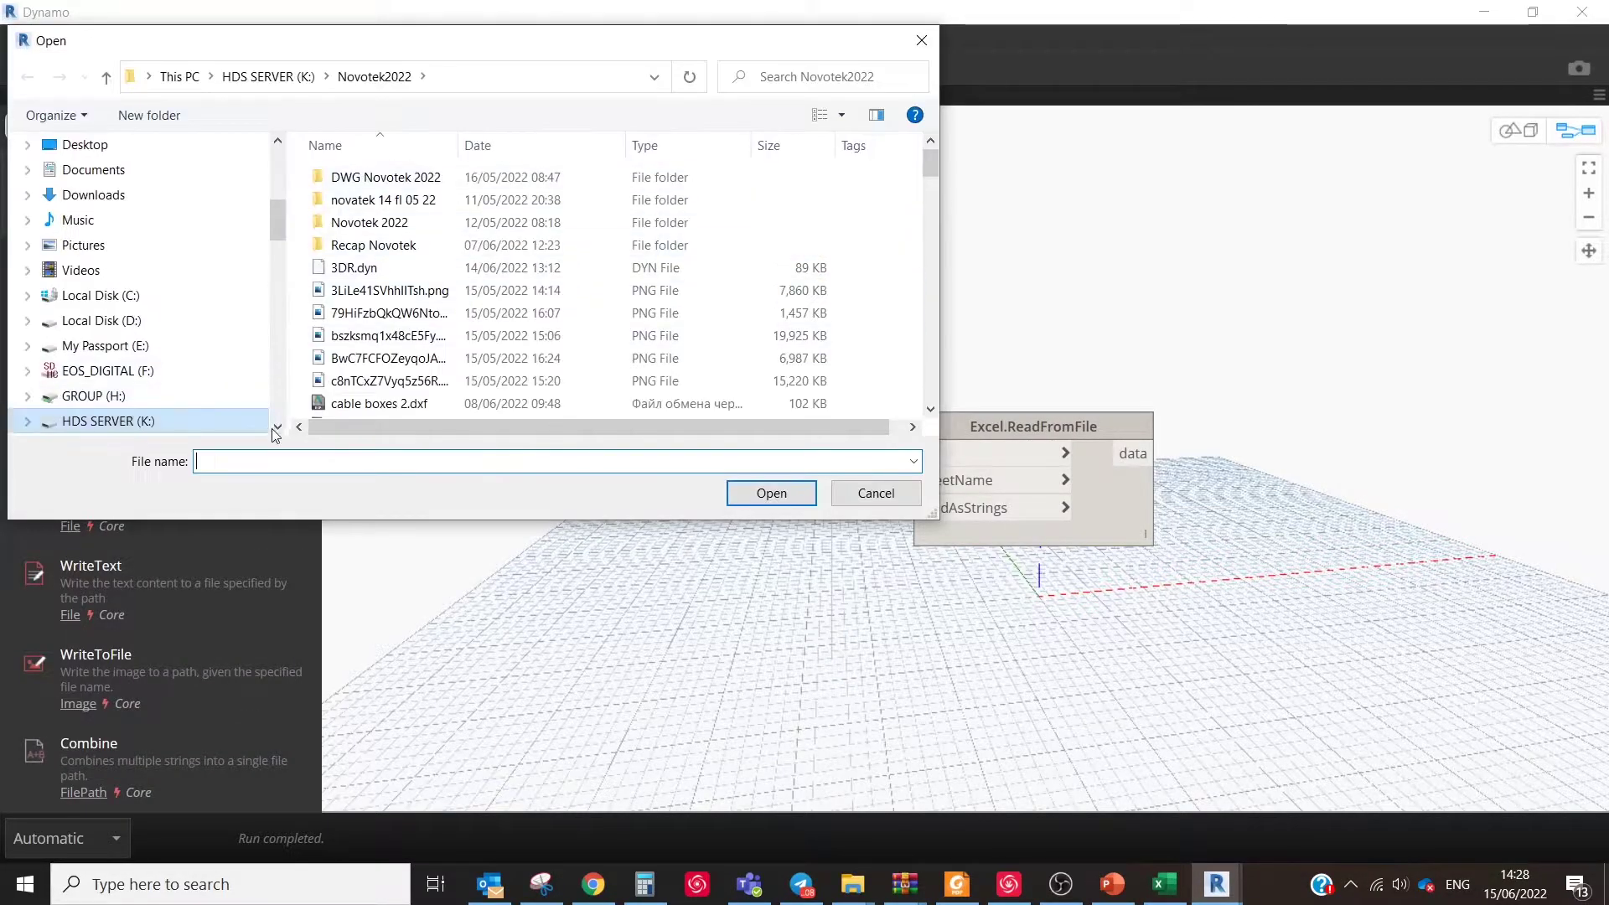
scroll(738, 268, "down", 10)
scroll(716, 262, "up", 3)
left_click(716, 255)
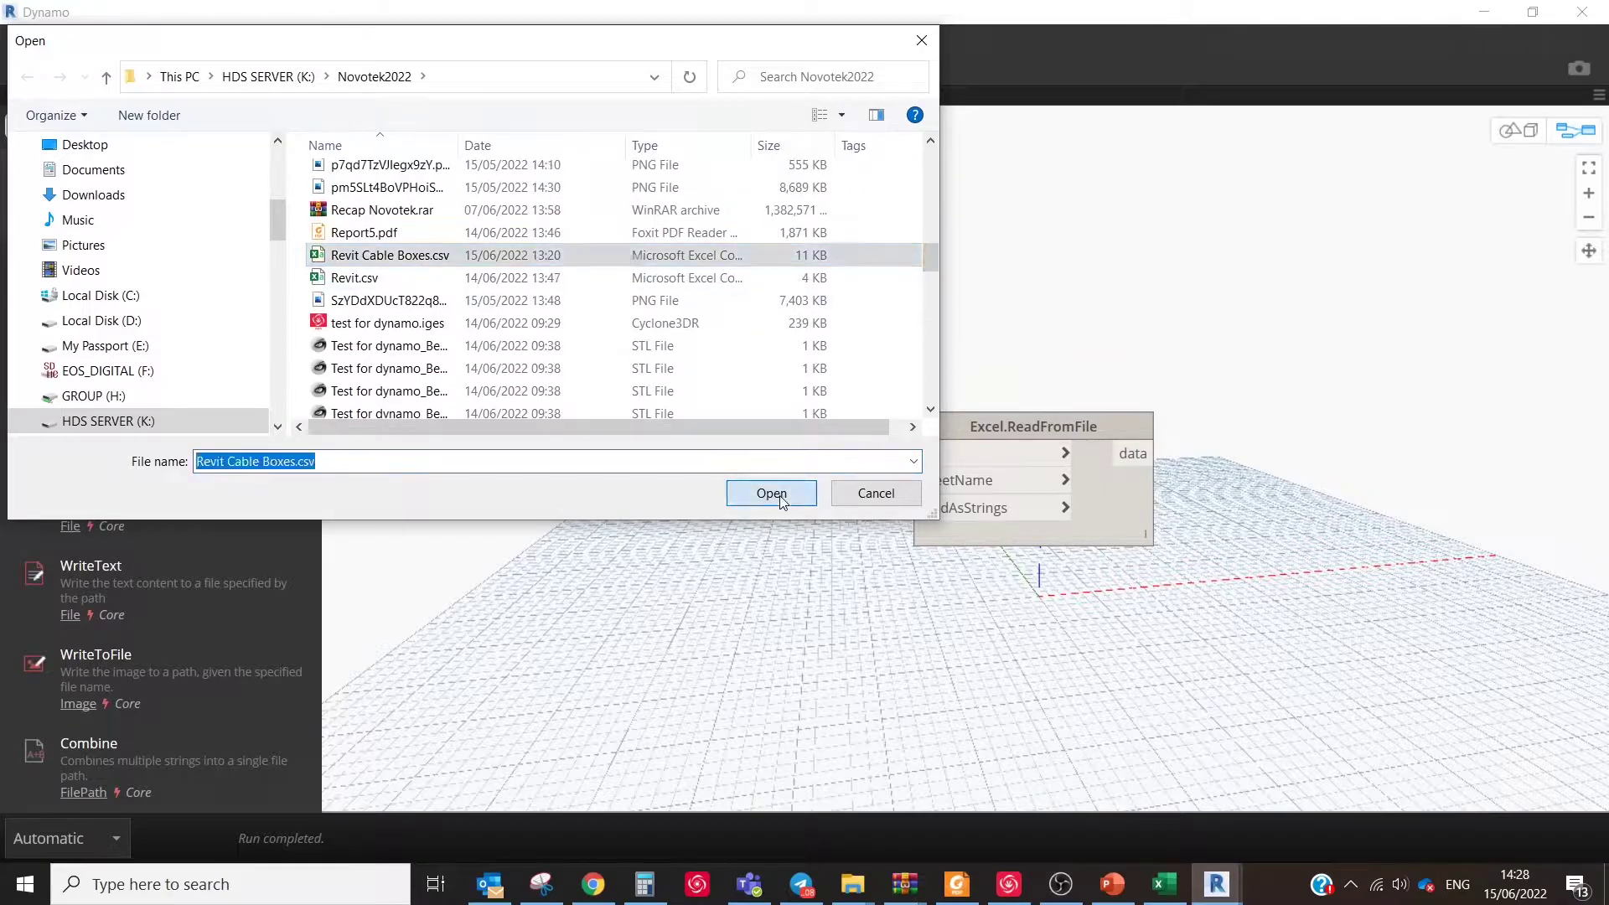
left_click(775, 493)
left_click_drag(423, 437, 403, 434)
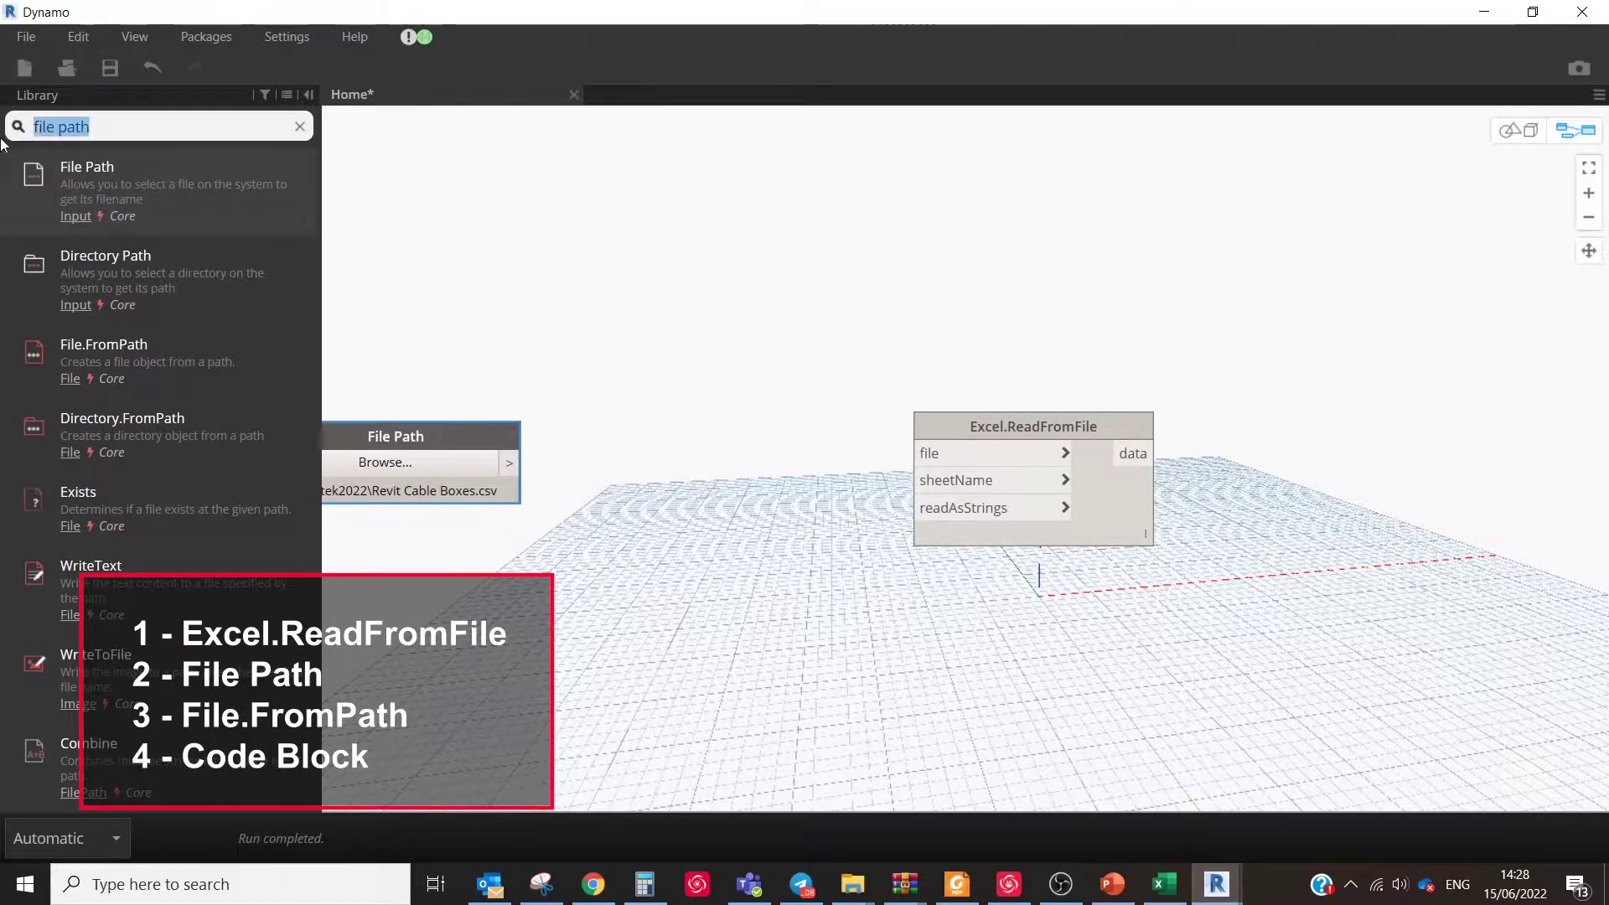
- Add File.FromPath, set the graph to Manual run, and wire the file nodes into Excel.ReadFromFile
mouse_move(43, 178)
type("file from")
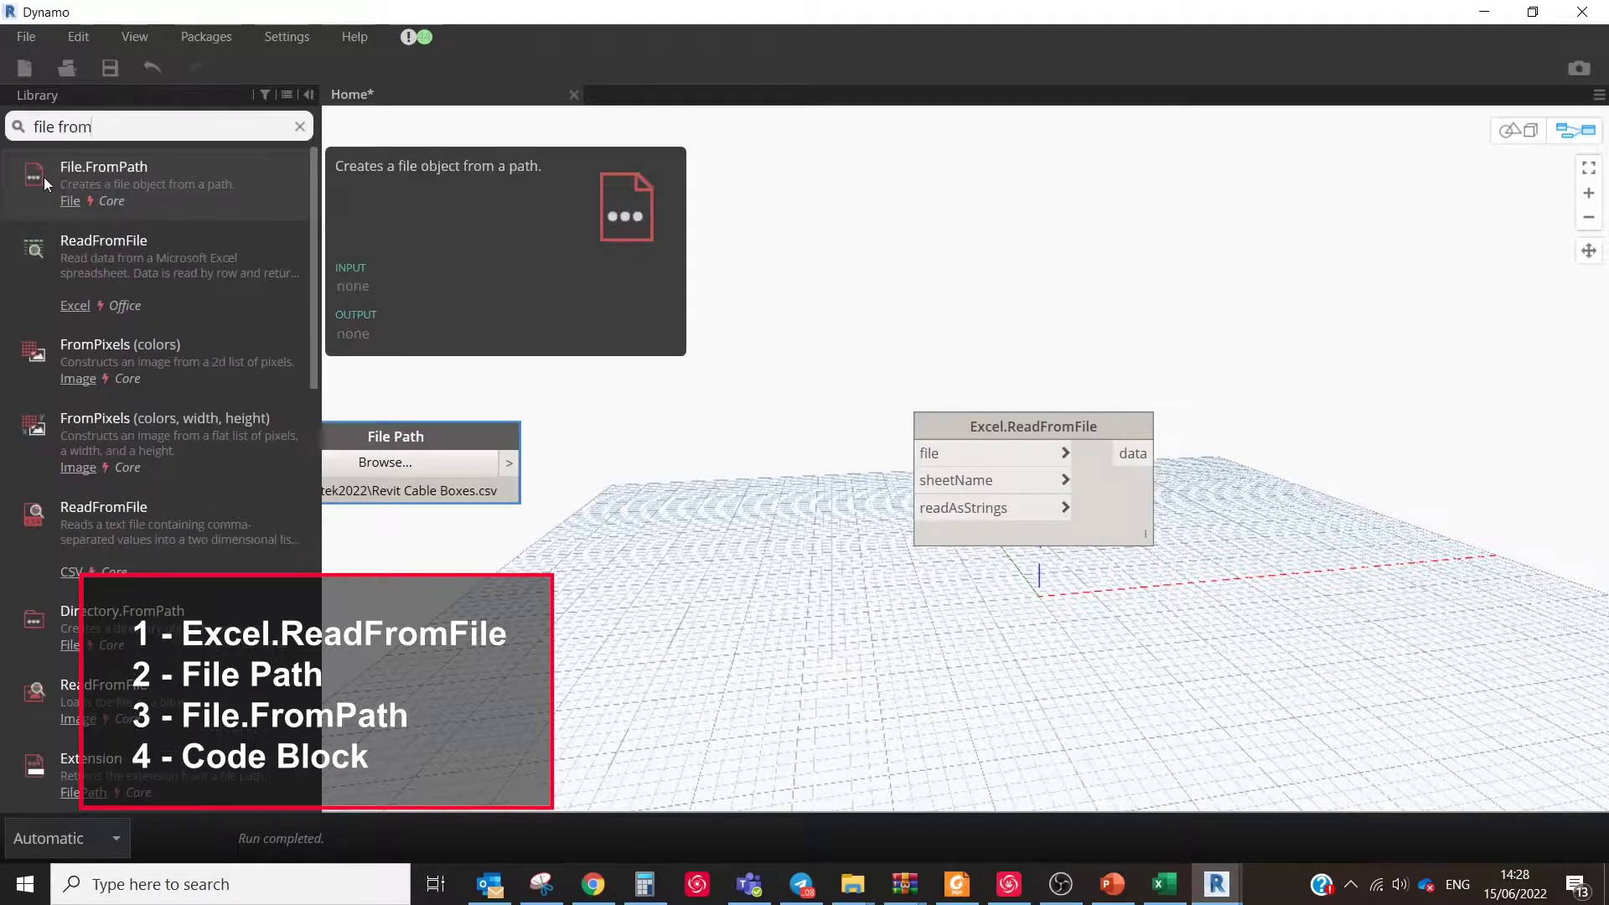
key("Return")
left_click(65, 838)
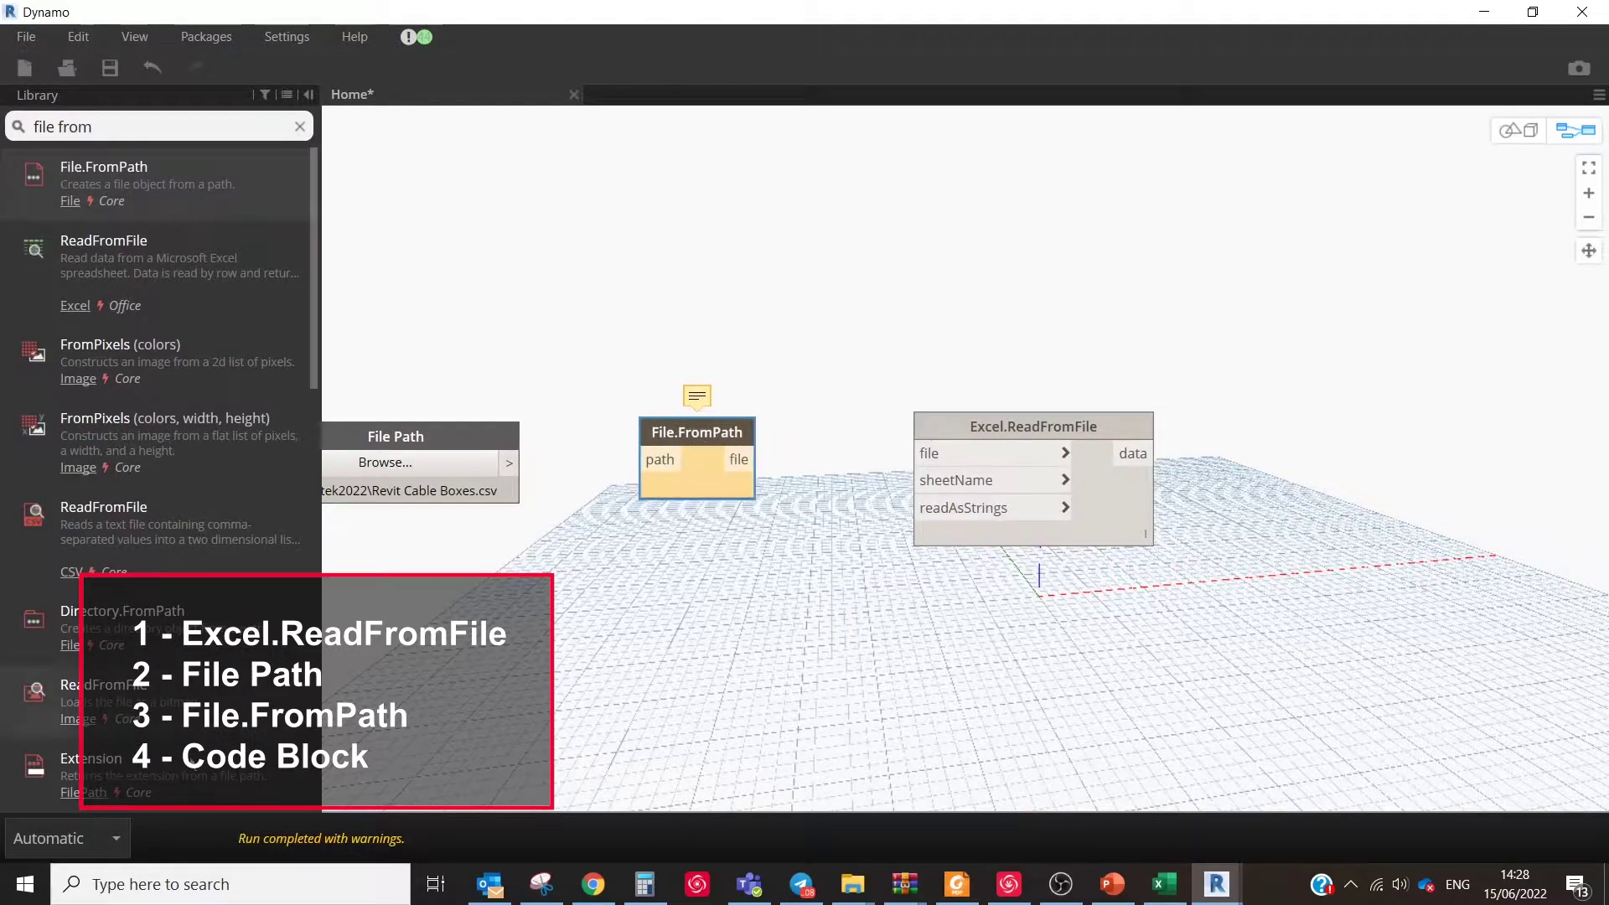
left_click(33, 702)
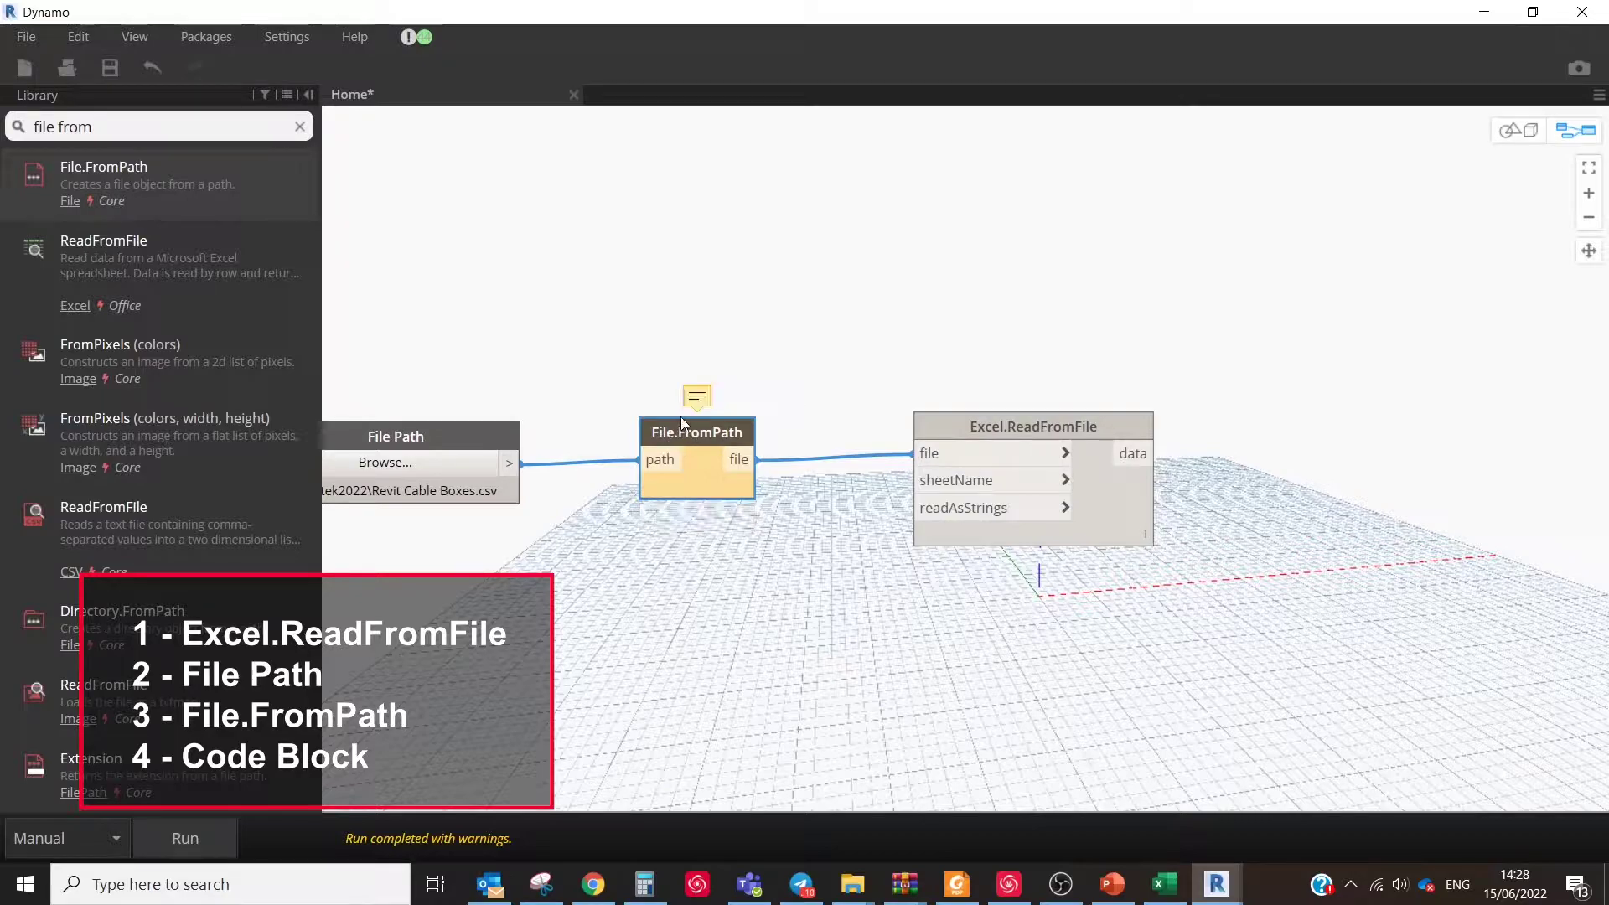
- Create an empty Code Block and check the worksheet name in Excel before returning to Dynamo
double_click(691, 549)
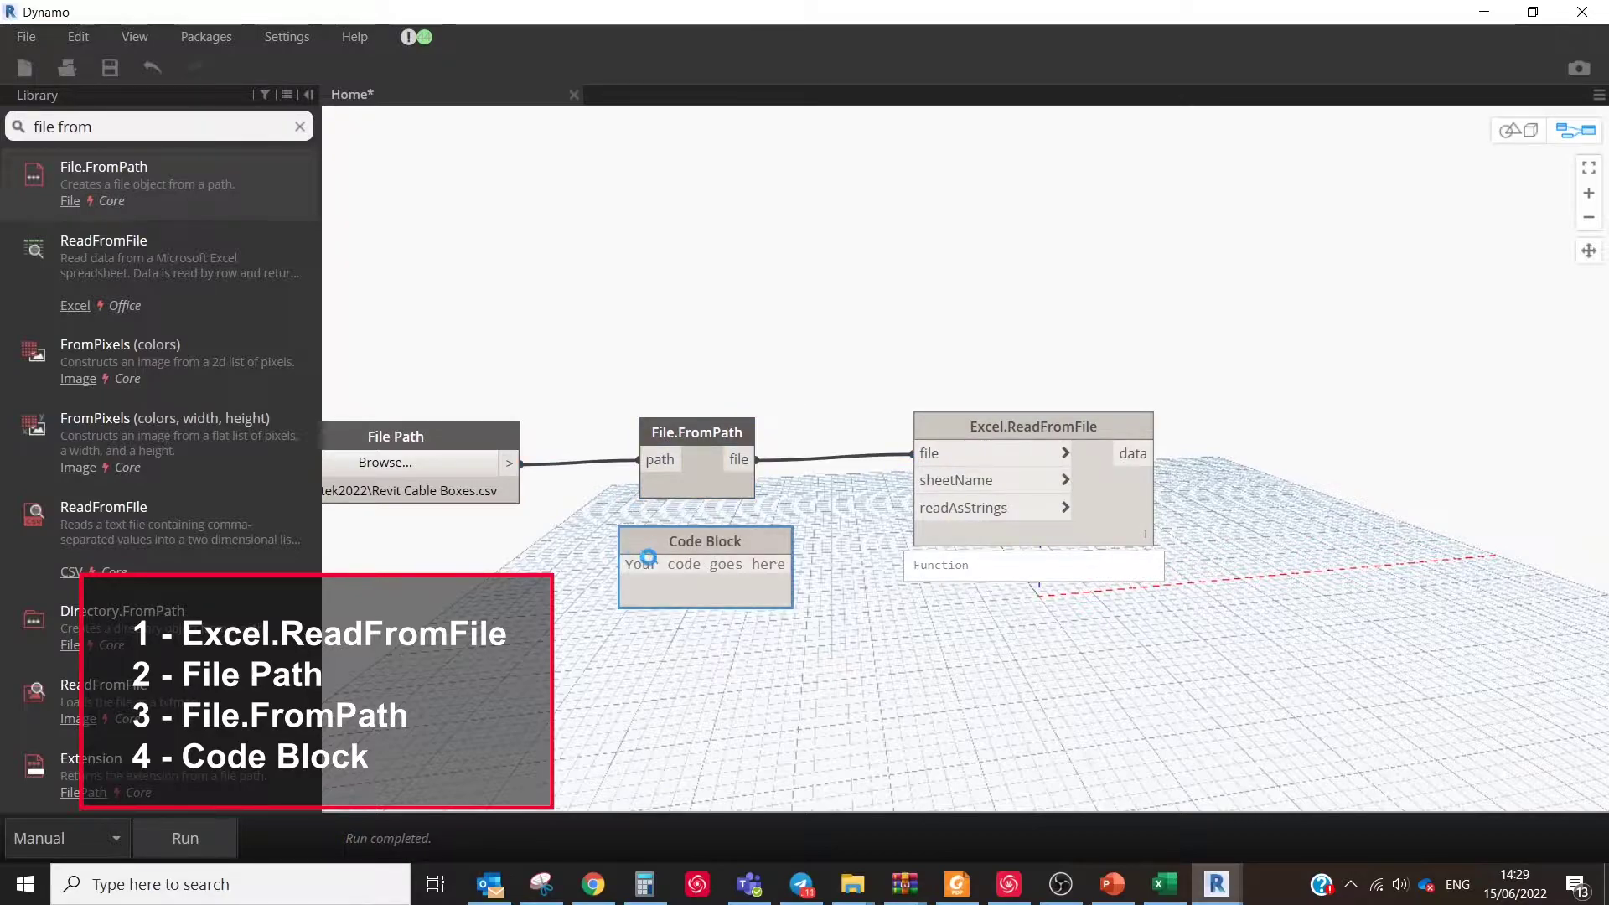
left_click(1164, 884)
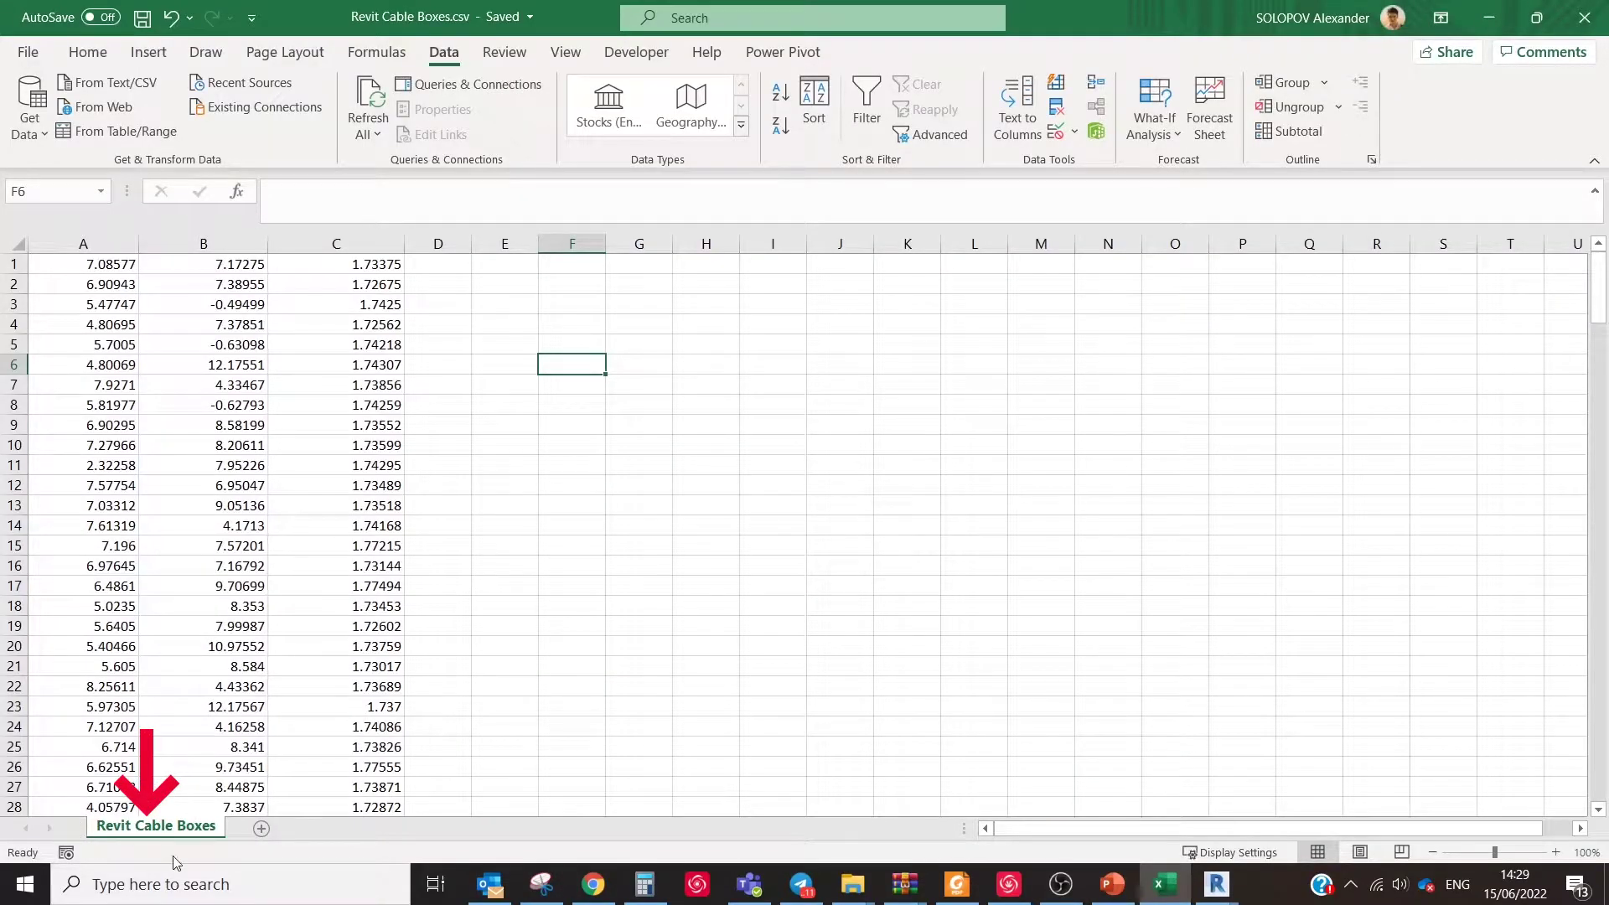
key("alt+Tab")
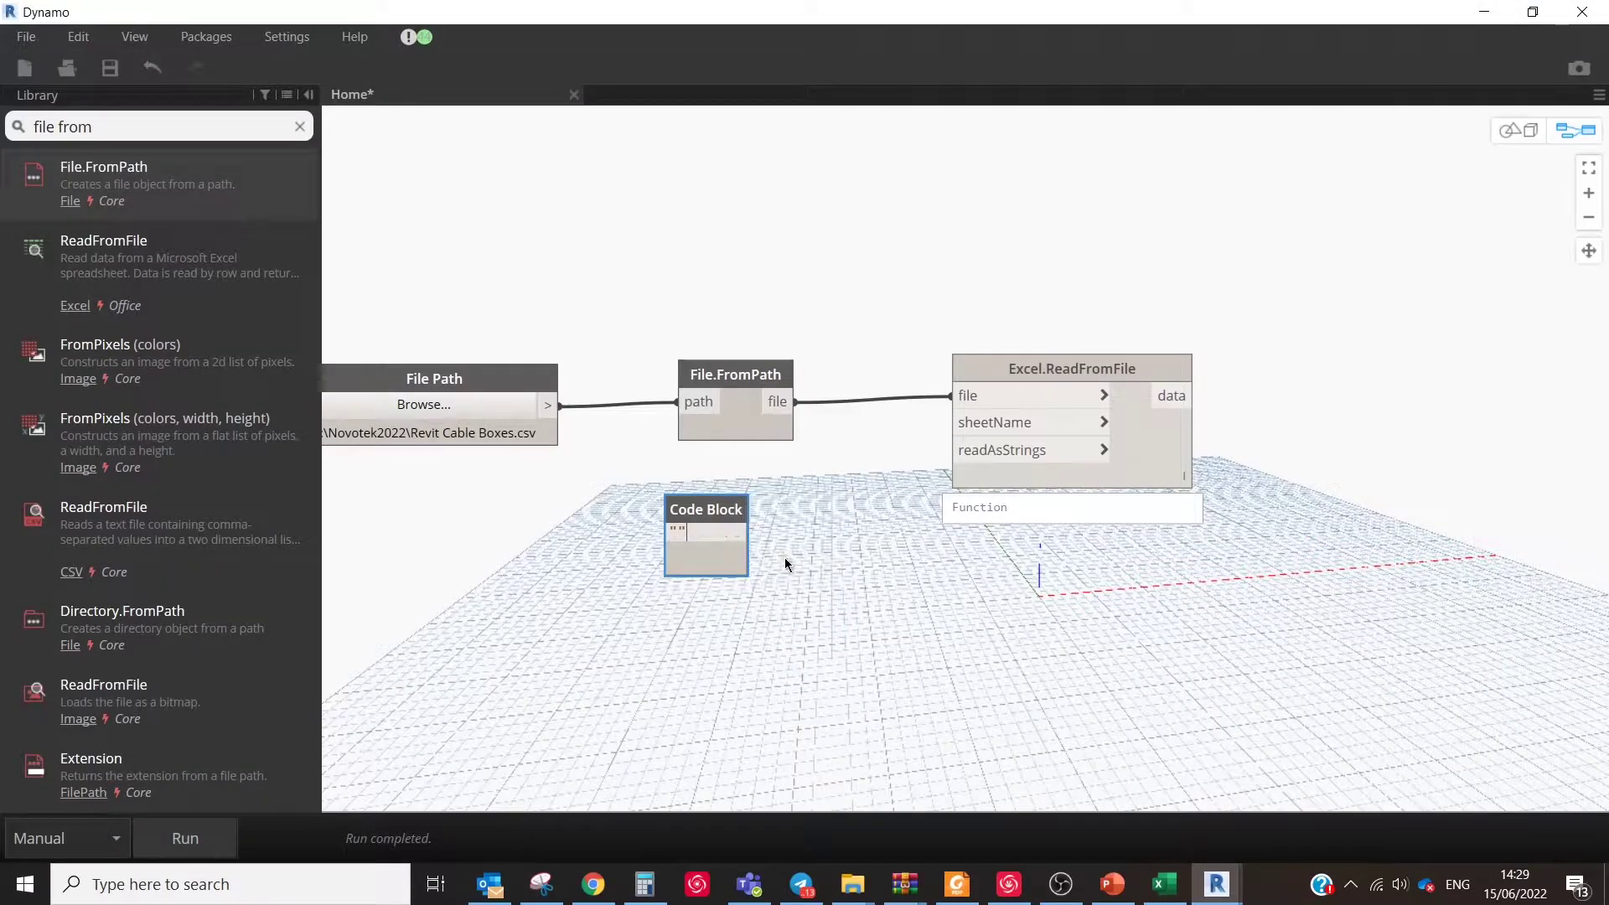
- Enter "Revit Cable Boxes" in the Code Block, wire it to sheetName, and feed the data into List.Transpose
type("Revit Cable Boxes")
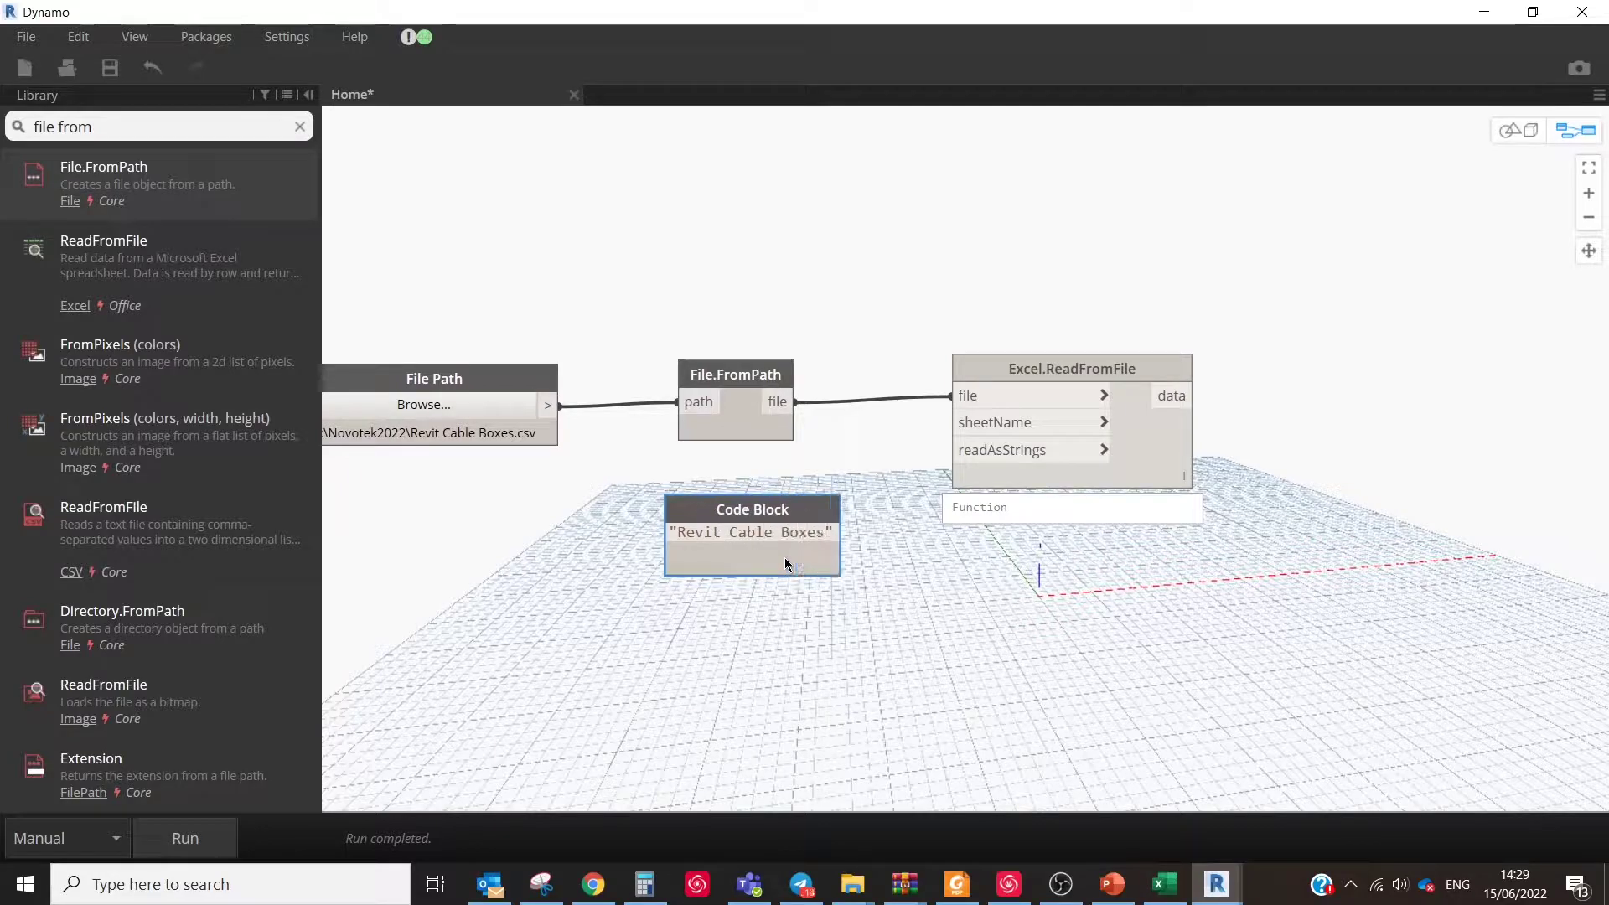
left_click_drag(785, 556, 953, 422)
mouse_move(1046, 600)
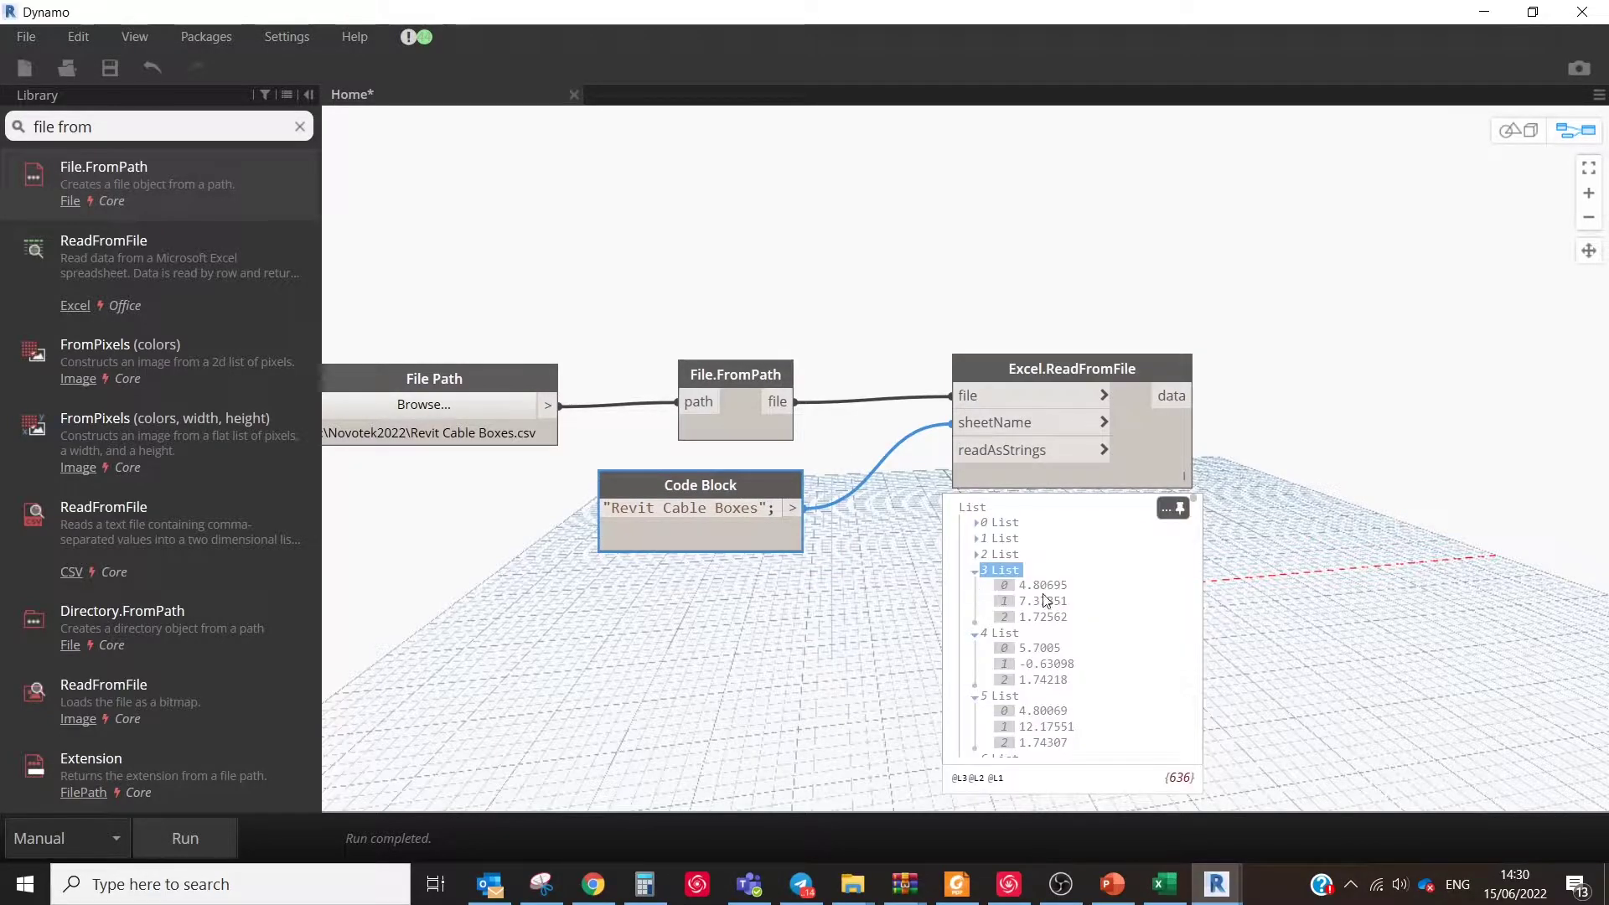
double_click(1003, 570)
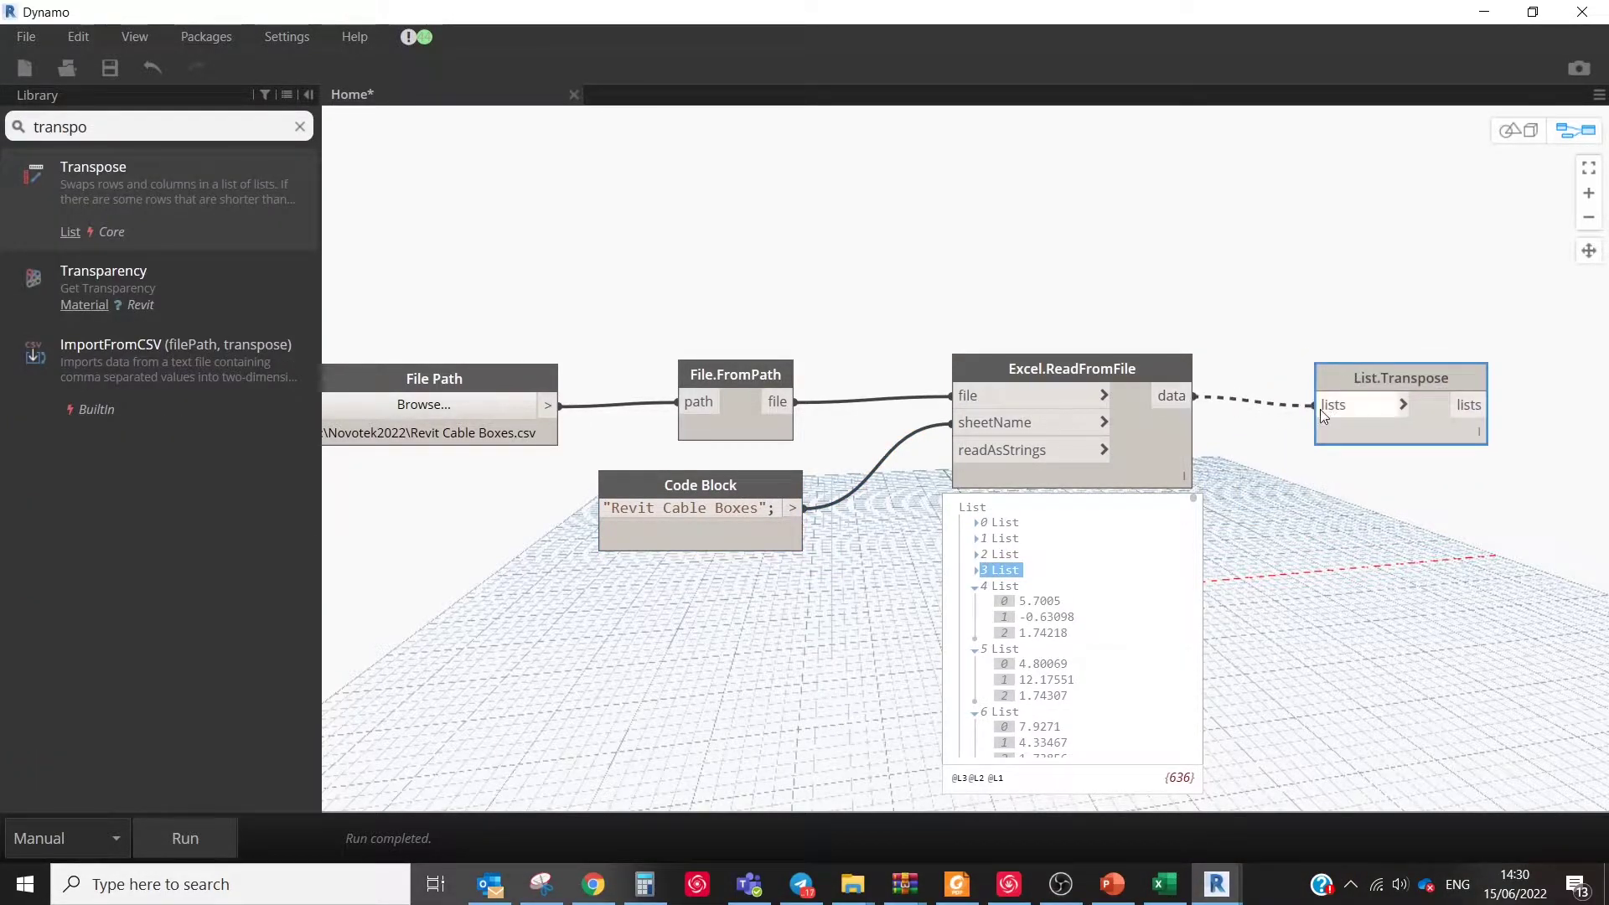
left_click(1314, 406)
middle_click_drag(1341, 520, 719, 453)
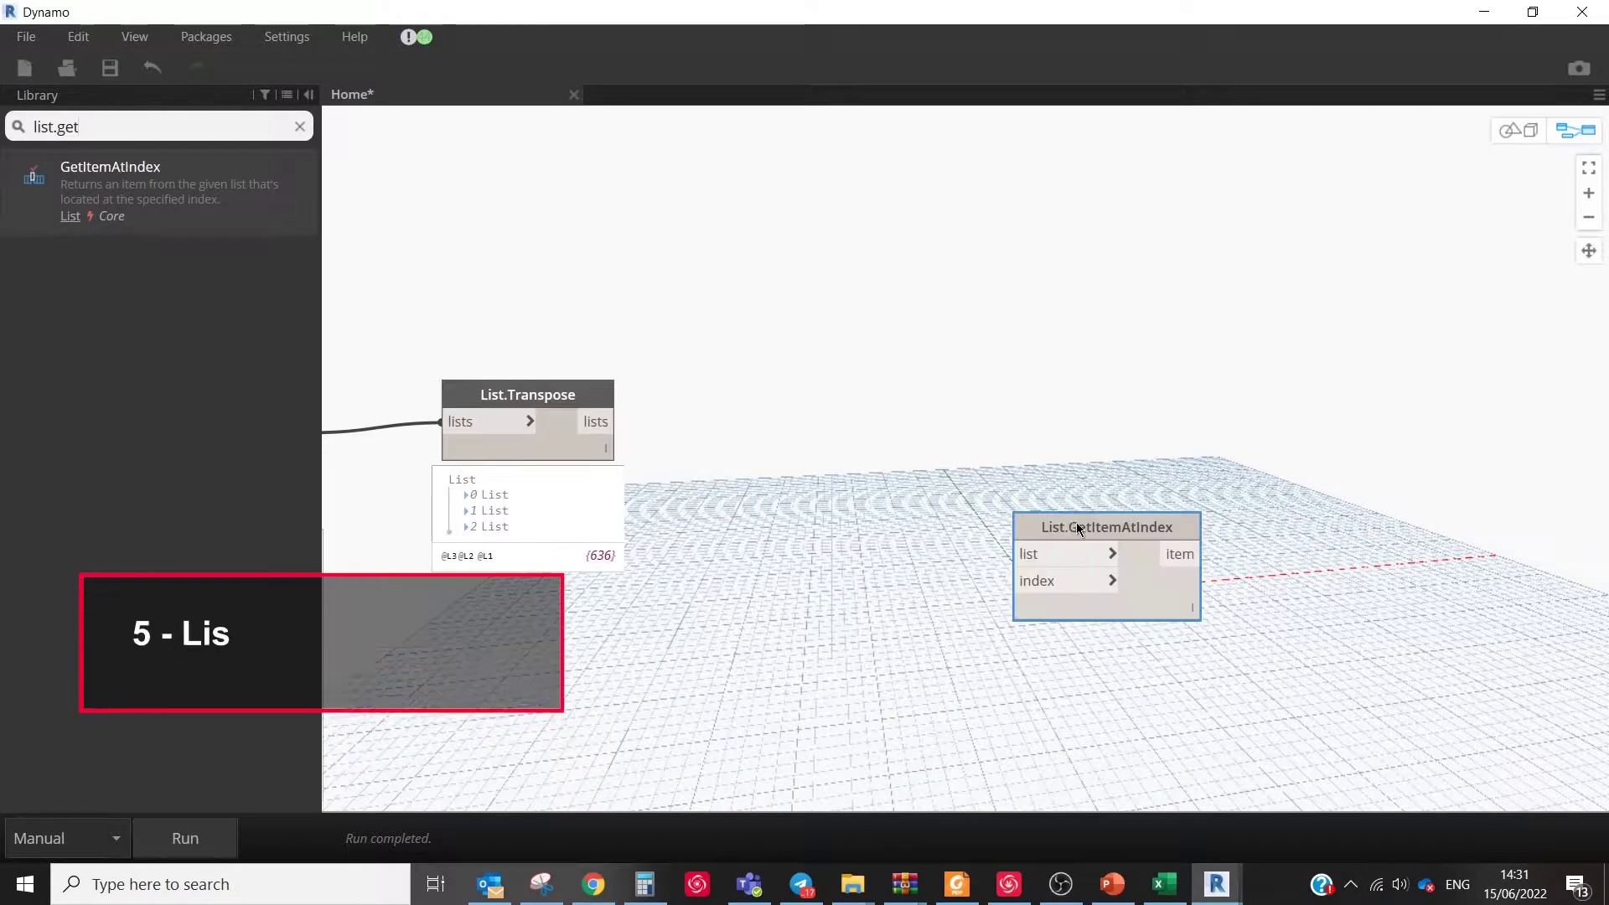
- Feed the transposed lists into List.GetItemAtIndex, indexed by a Number Slider with maximum 2
left_click_drag(1076, 521, 873, 232)
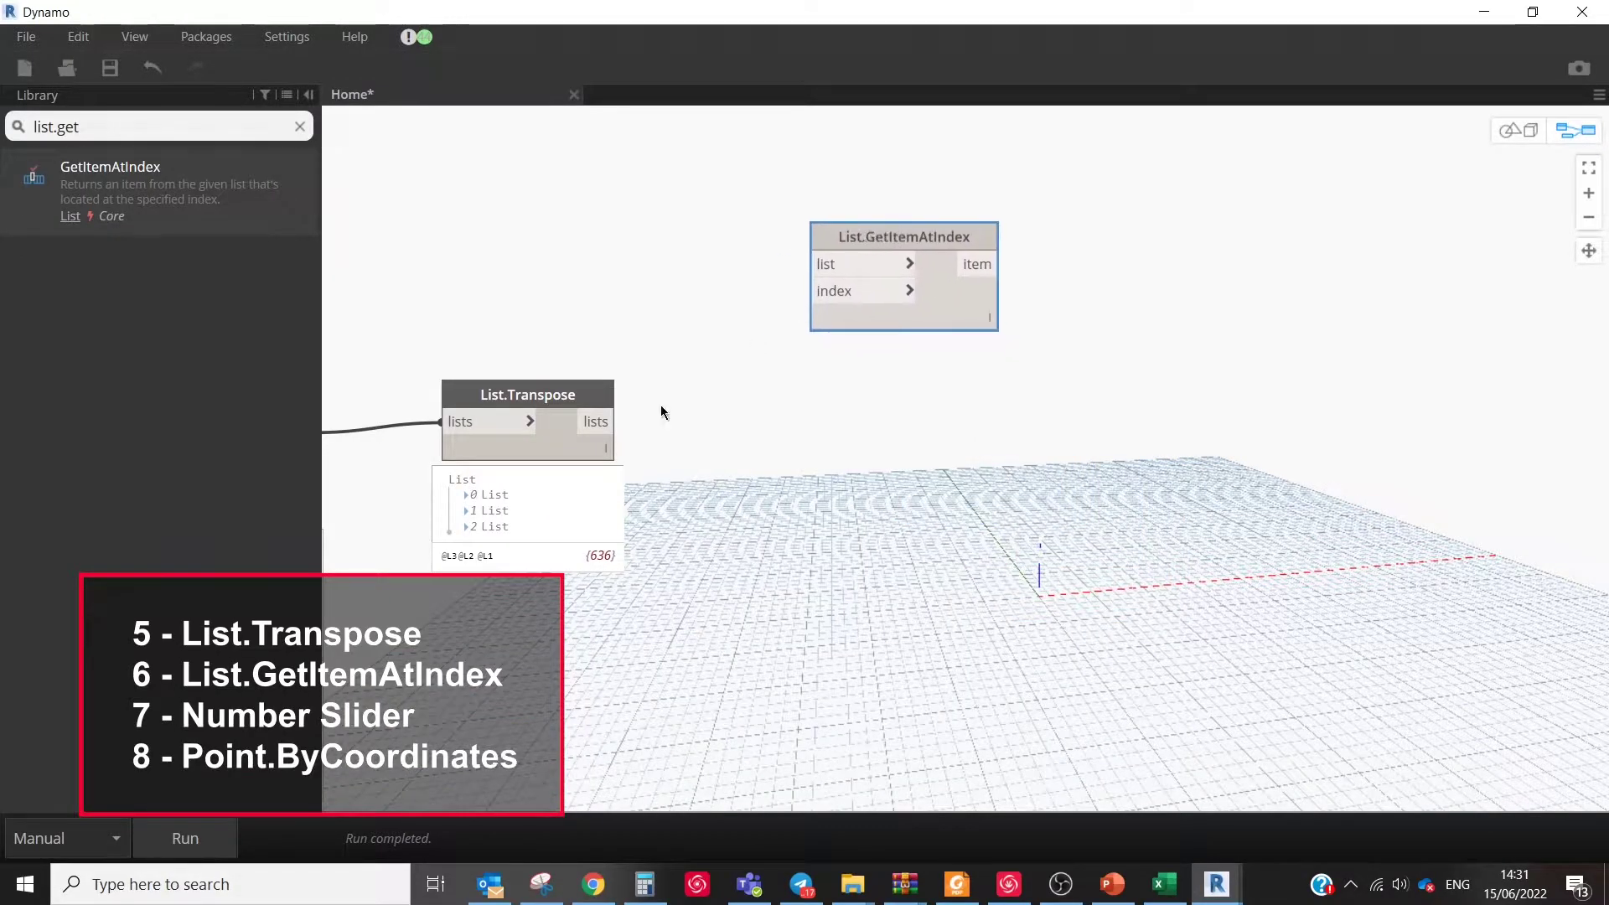
left_click(615, 422)
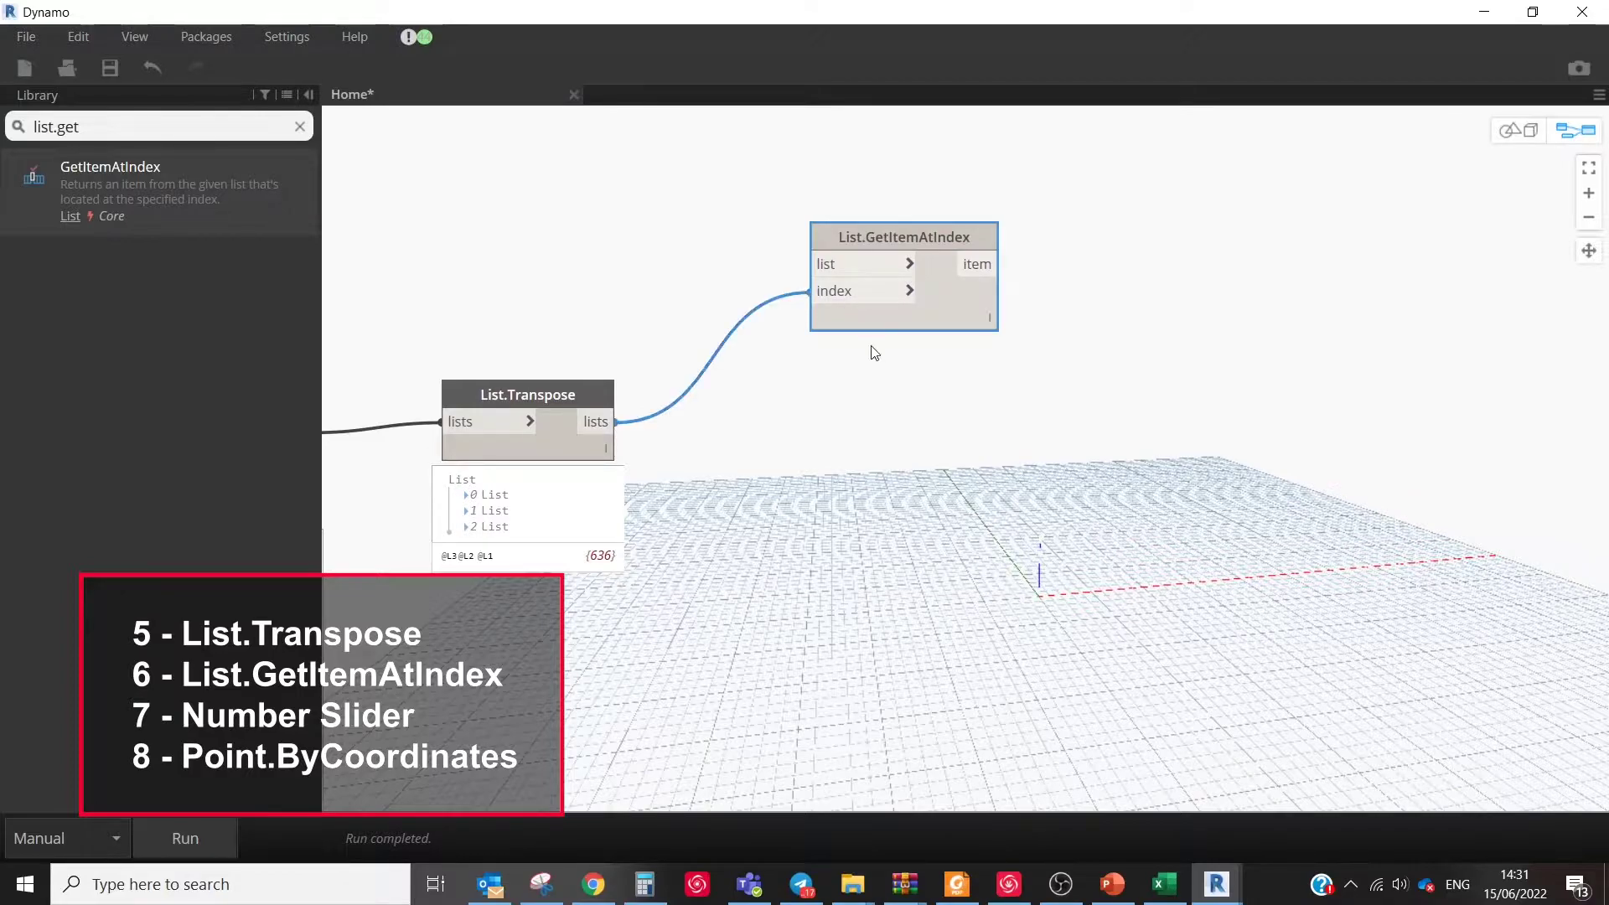
type("slider")
left_click(106, 167)
left_click_drag(939, 464, 398, 246)
left_click(393, 242)
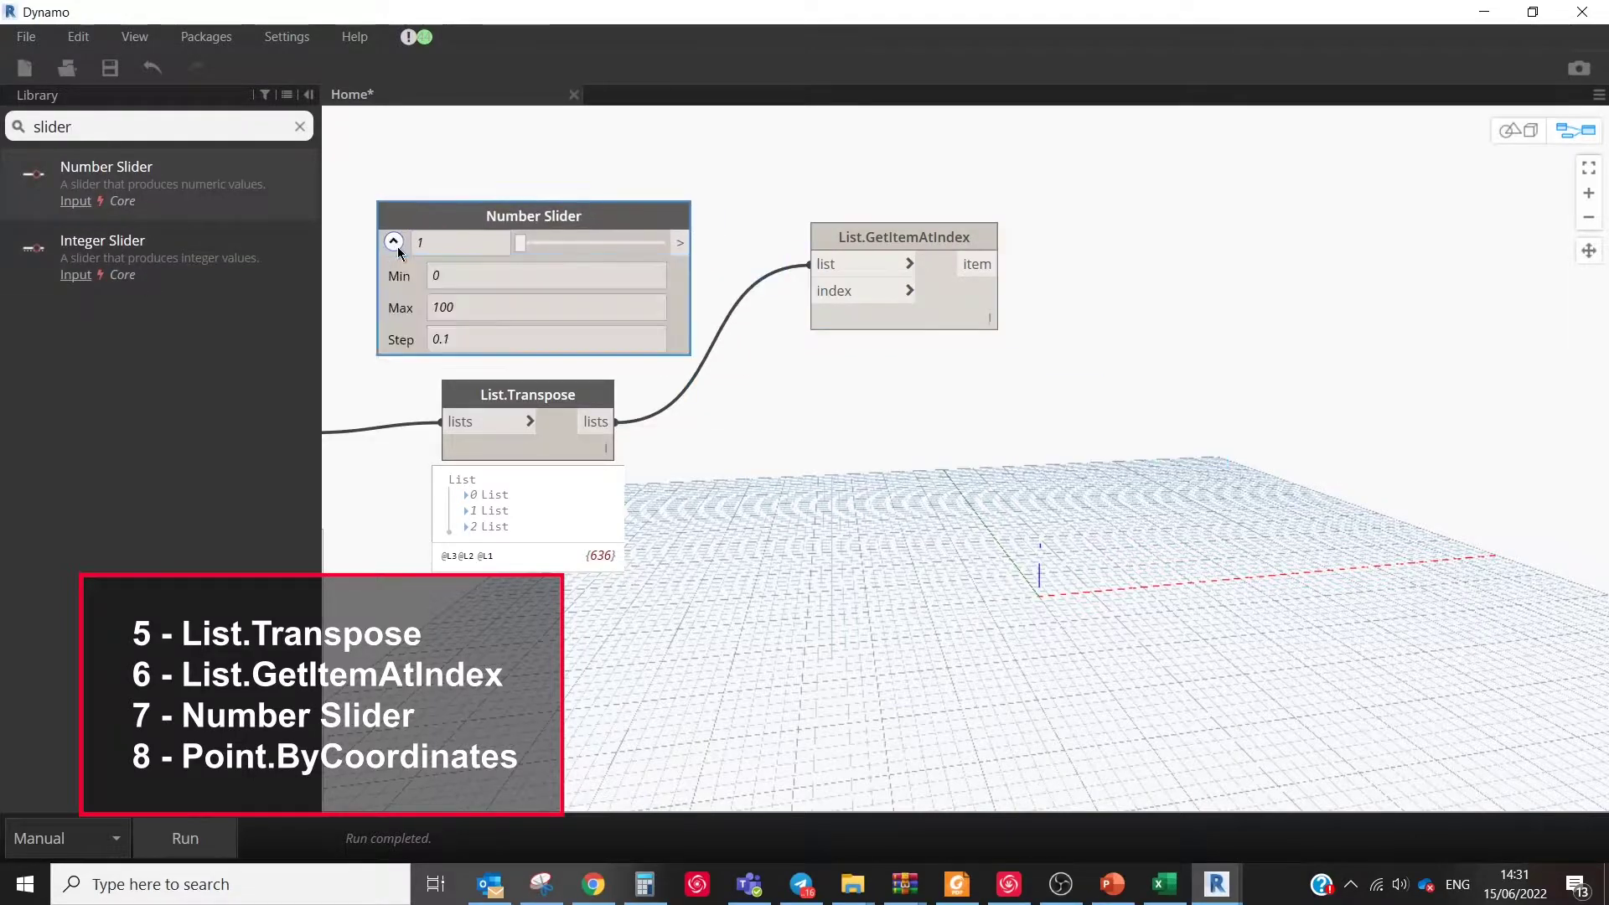
left_click(393, 242)
left_click(686, 243)
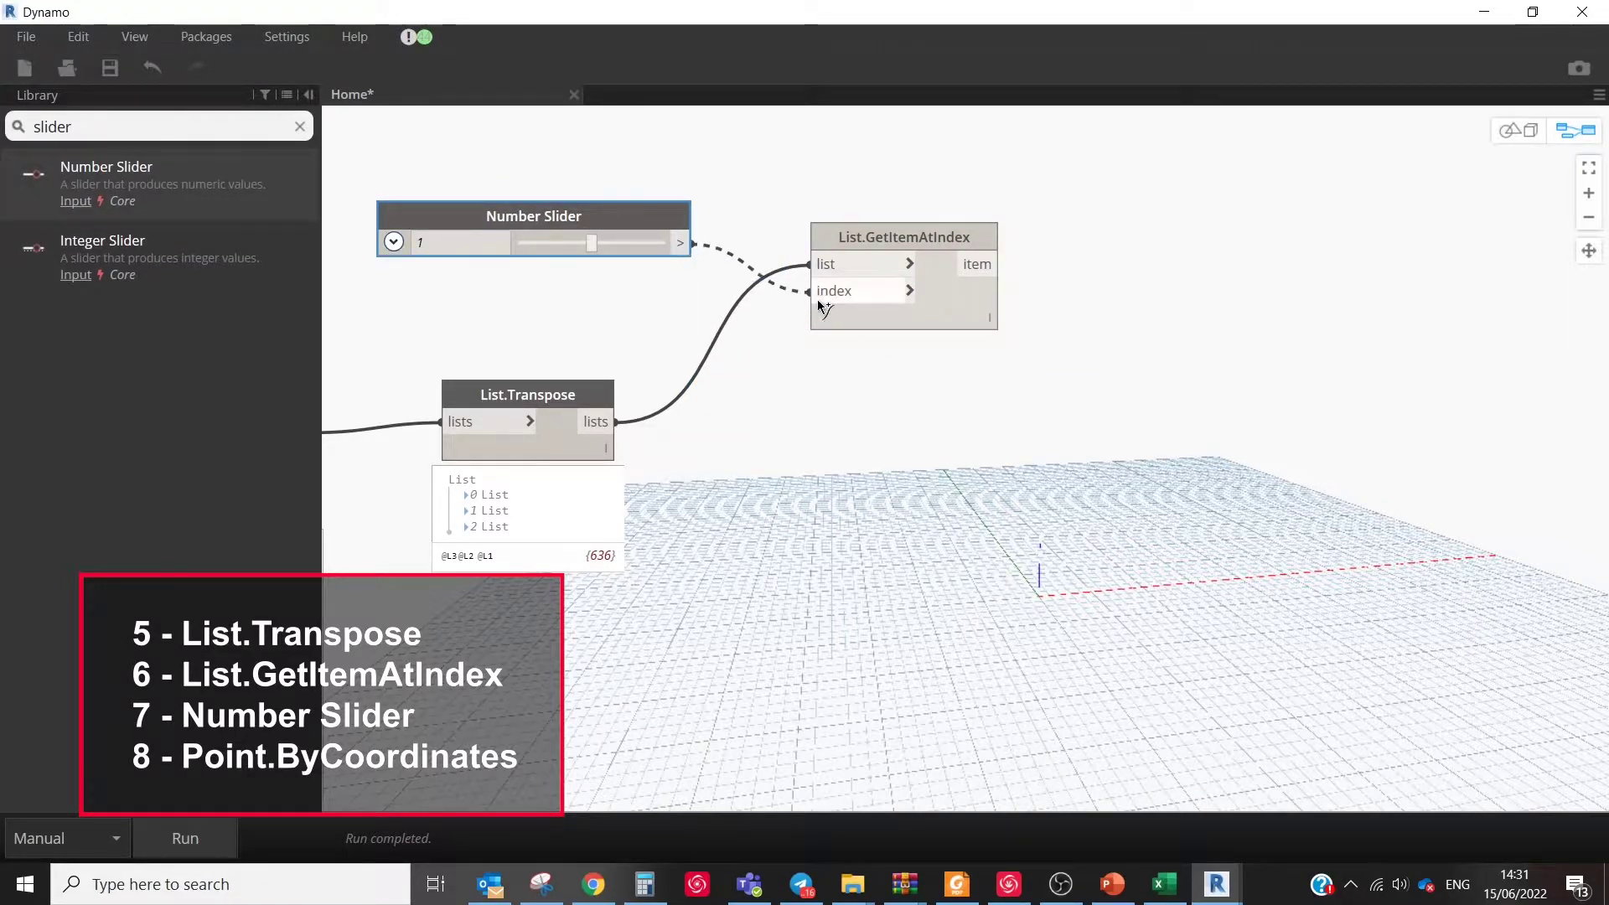
left_click(810, 291)
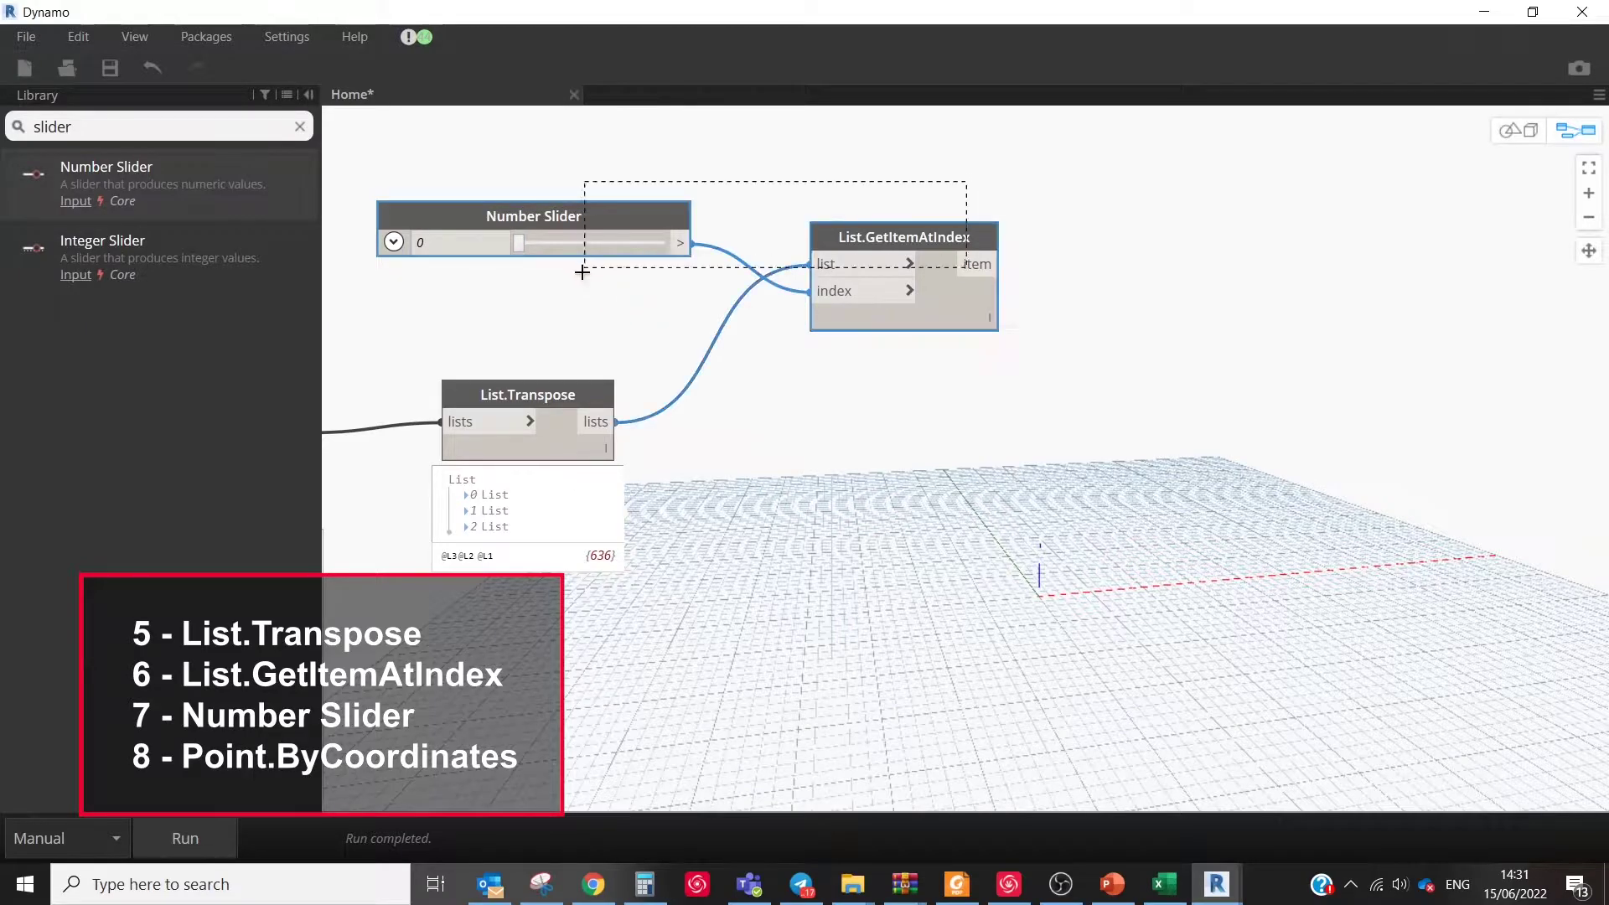
- Duplicate the slider and GetItemAtIndex pair twice for the Y and Z lists
key("ctrl+c")
key("ctrl+v")
scroll(880, 536, "down", 1)
left_click_drag(1123, 555, 671, 779)
key("ctrl+v")
middle_click_drag(1090, 587, 1090, 363)
left_click_drag(621, 680, 621, 724)
scroll(1014, 504, "down", 2)
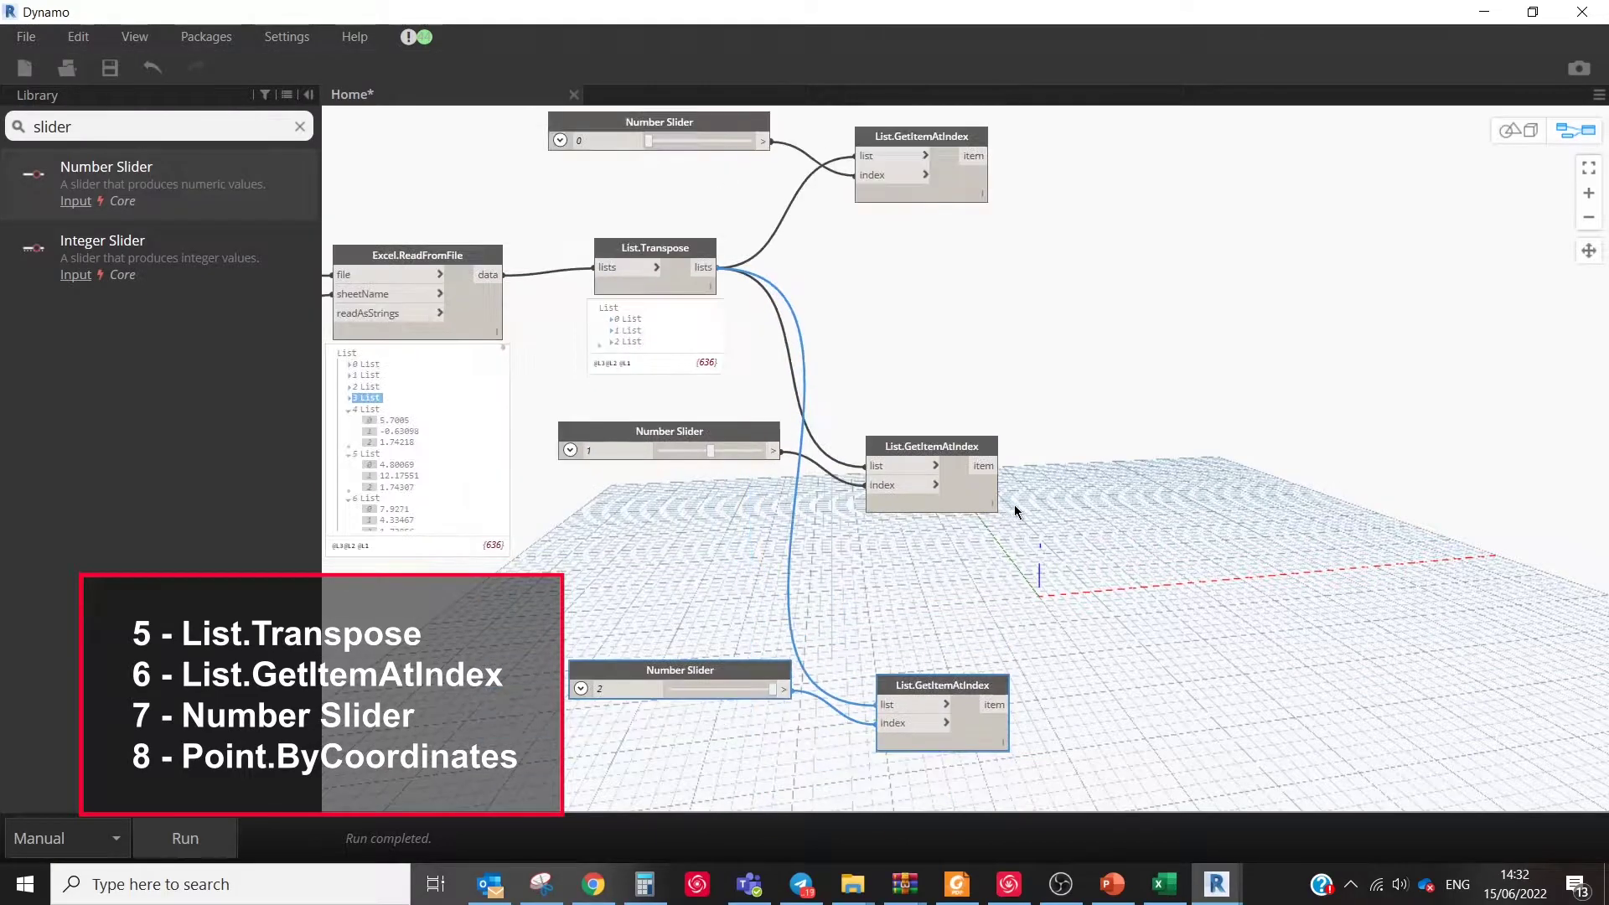
scroll(861, 490, "up", 2)
- Add a Point.ByCoordinates node to the right of the index nodes
triple_click(159, 127)
type("point")
left_click_drag(124, 169, 1161, 432)
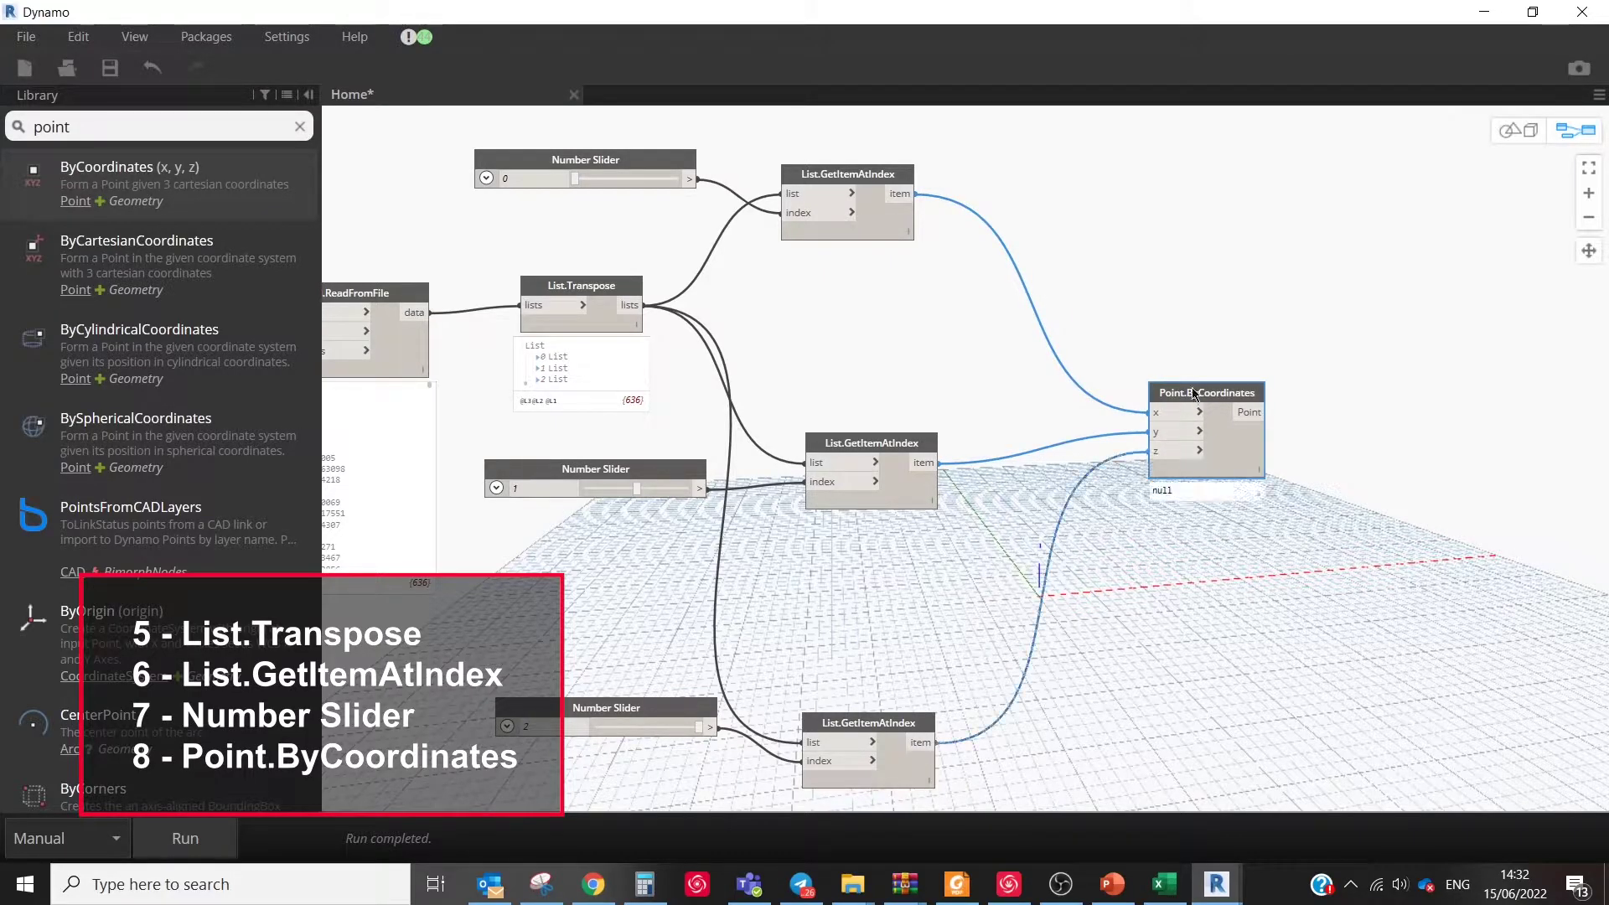
- Run the graph, then wire a Family Types node set to Cable box.0001:Type 1 into FamilyInstance.ByPoint's familyType
left_click_drag(1192, 394, 1164, 396)
left_click(213, 838)
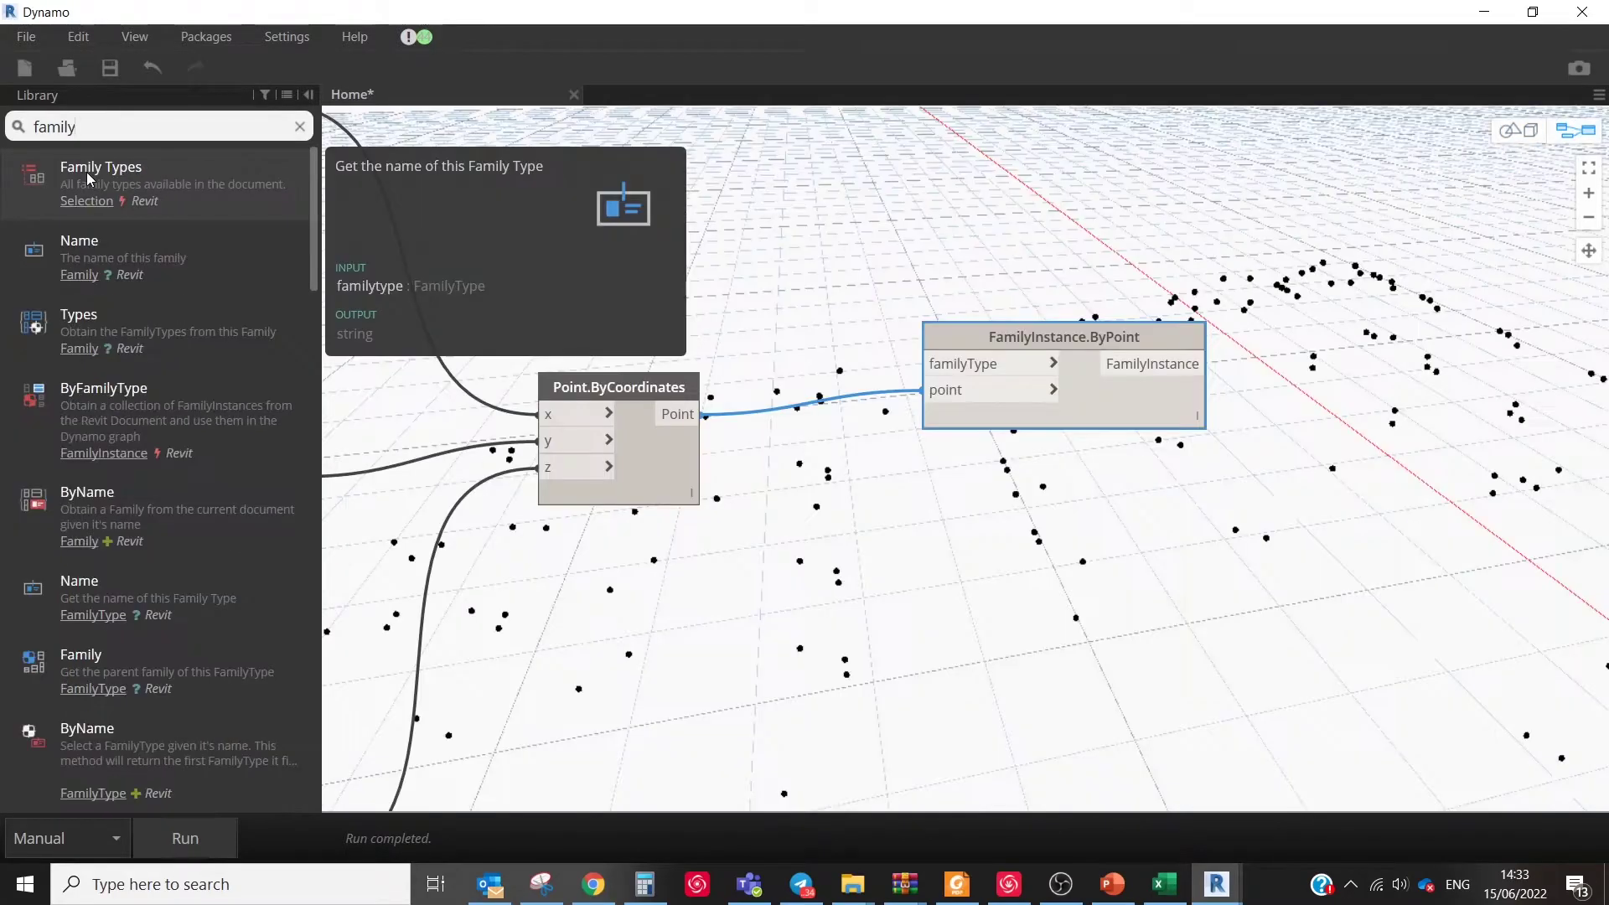
left_click(89, 178)
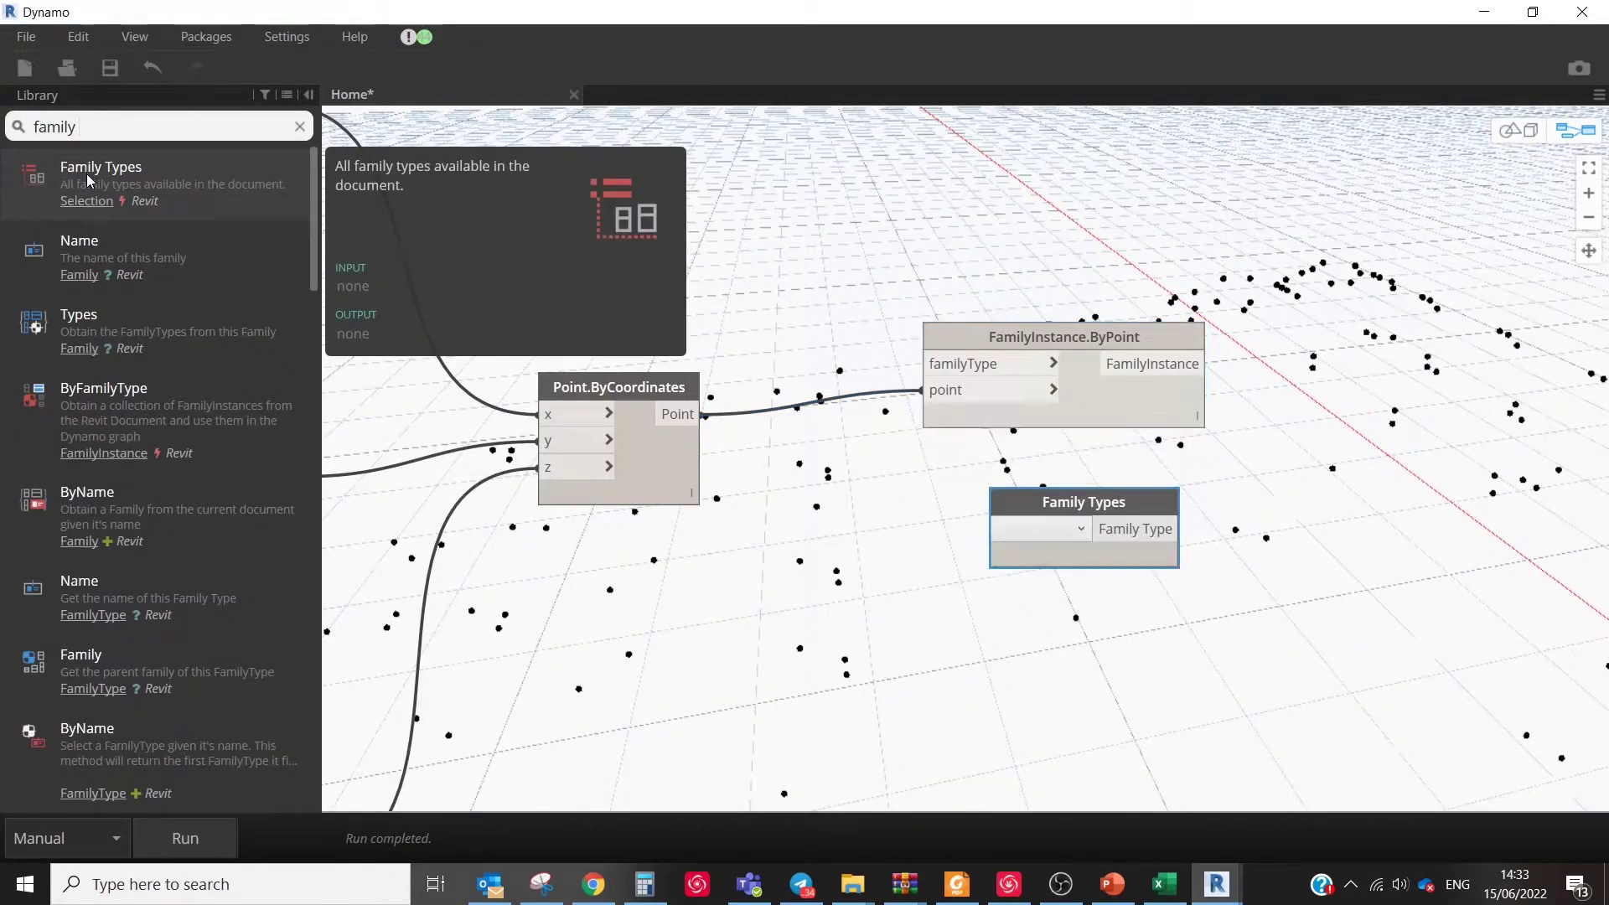
left_click_drag(1031, 507, 581, 233)
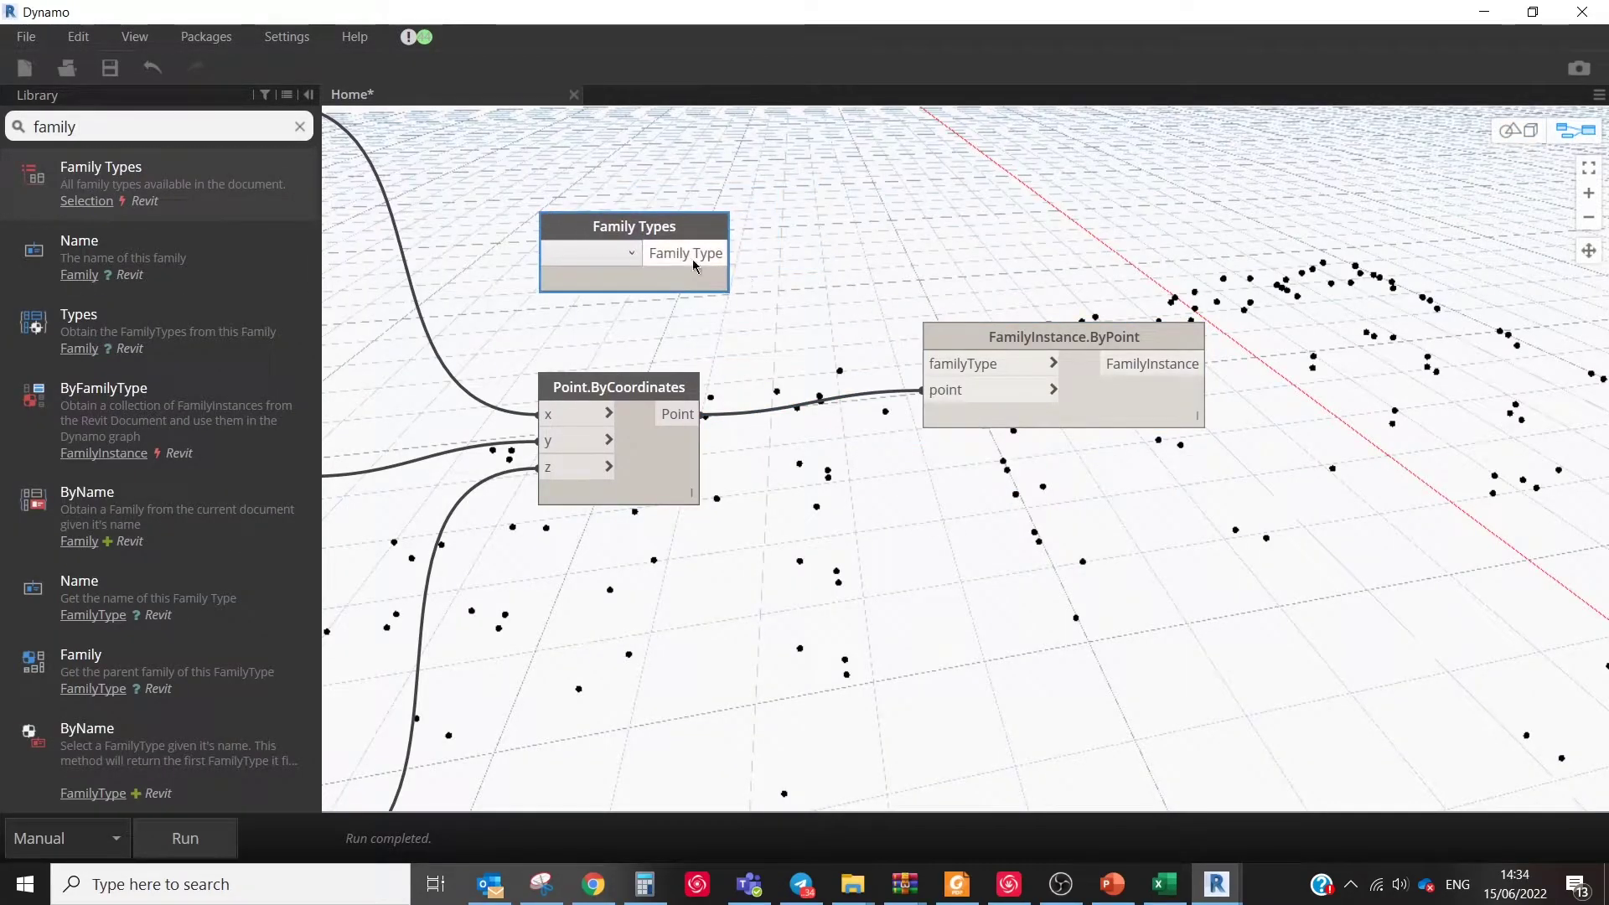
left_click(631, 254)
left_click(603, 319)
left_click_drag(788, 253, 937, 369)
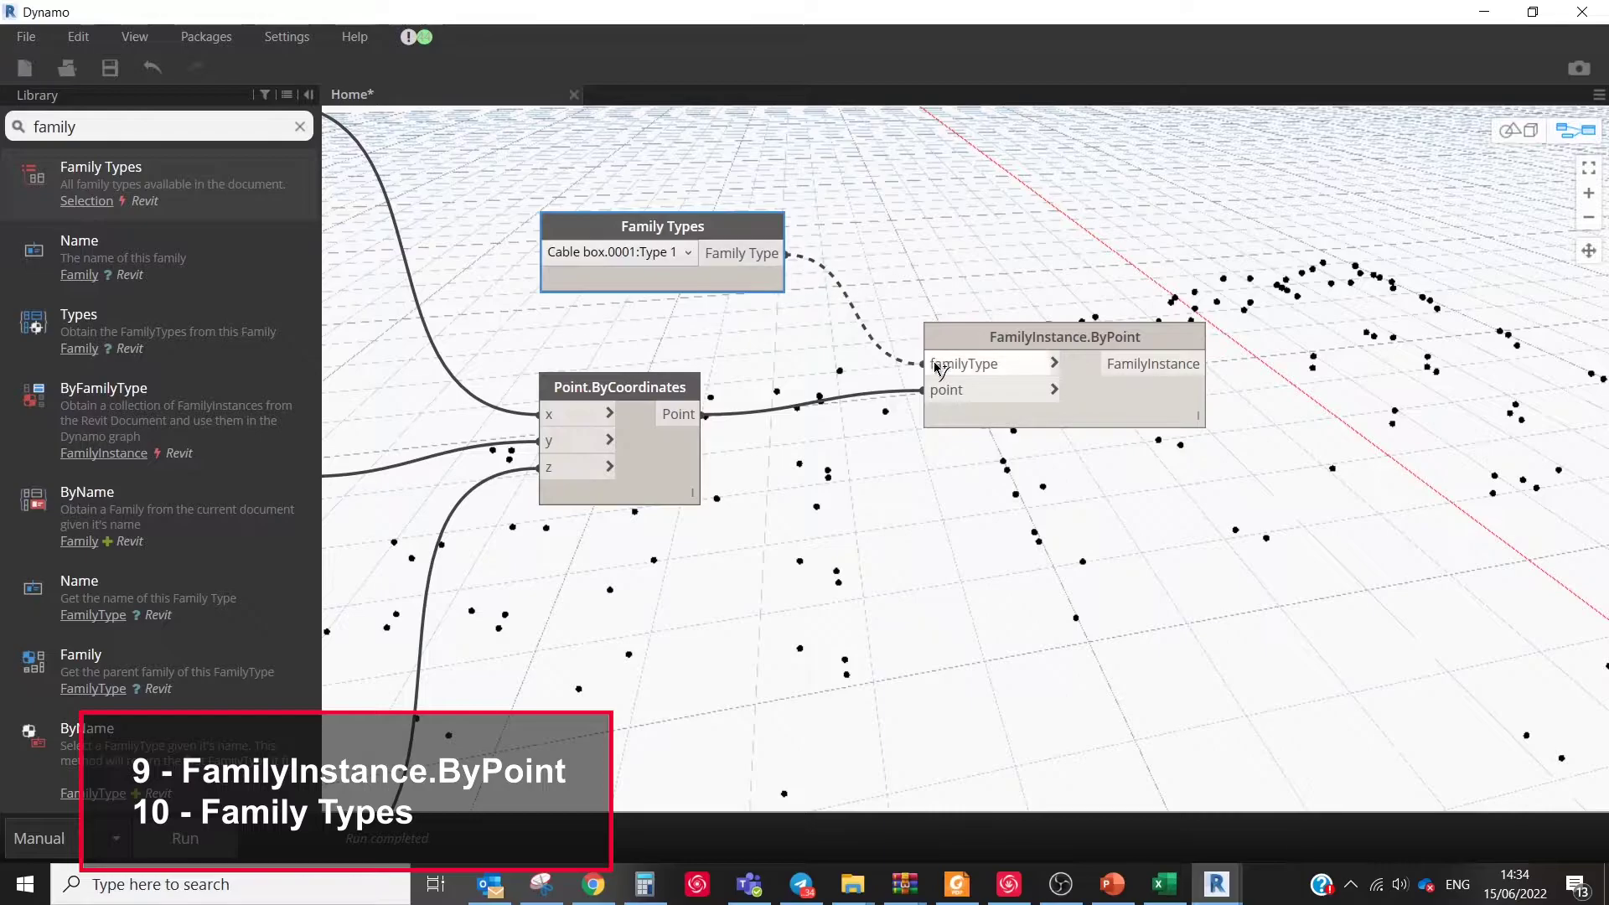
left_click(935, 366)
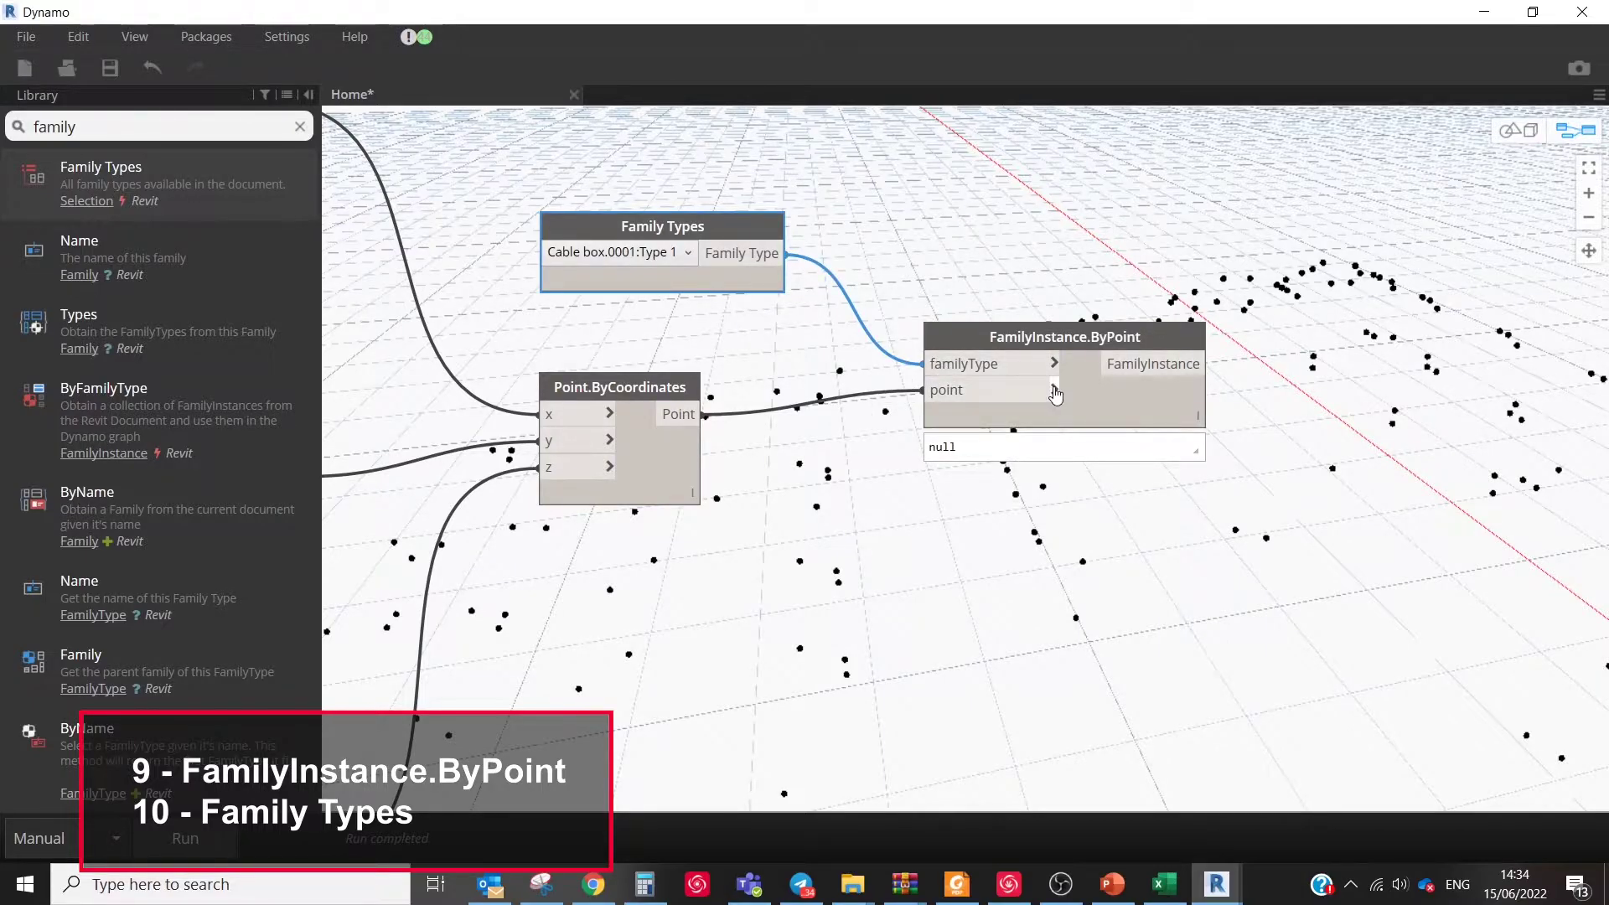
left_click(1524, 11)
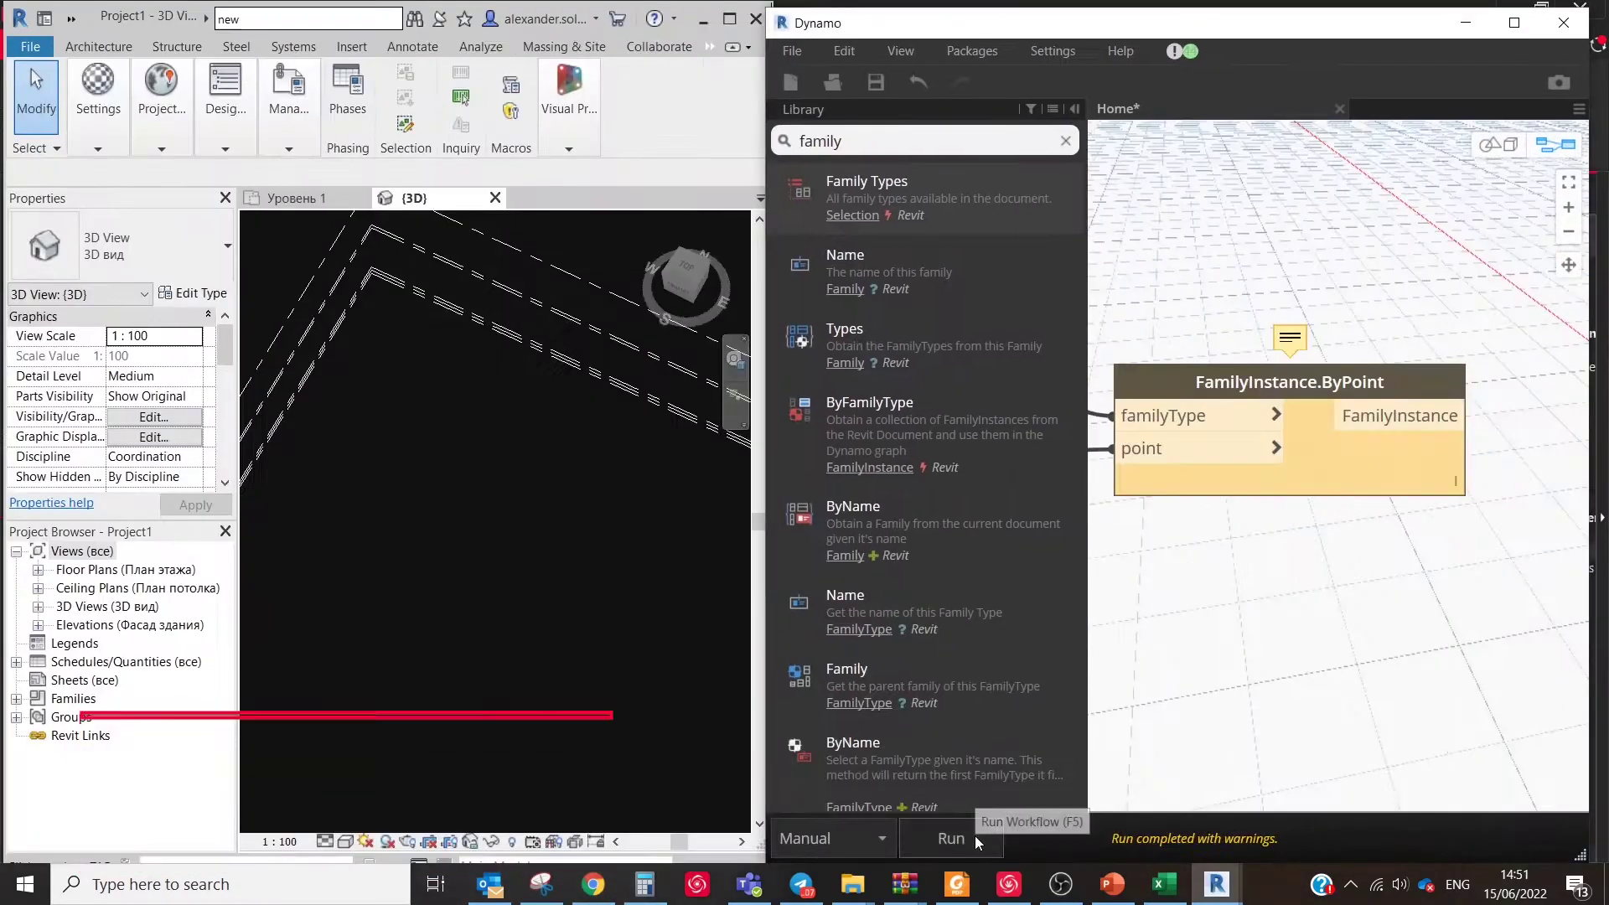
- Select a placed cable box, switch the 3D view to Perspective, and open the TruSpace panorama
middle_click_drag(507, 521, 494, 471)
scroll(528, 482, "up", 6)
left_click(508, 475)
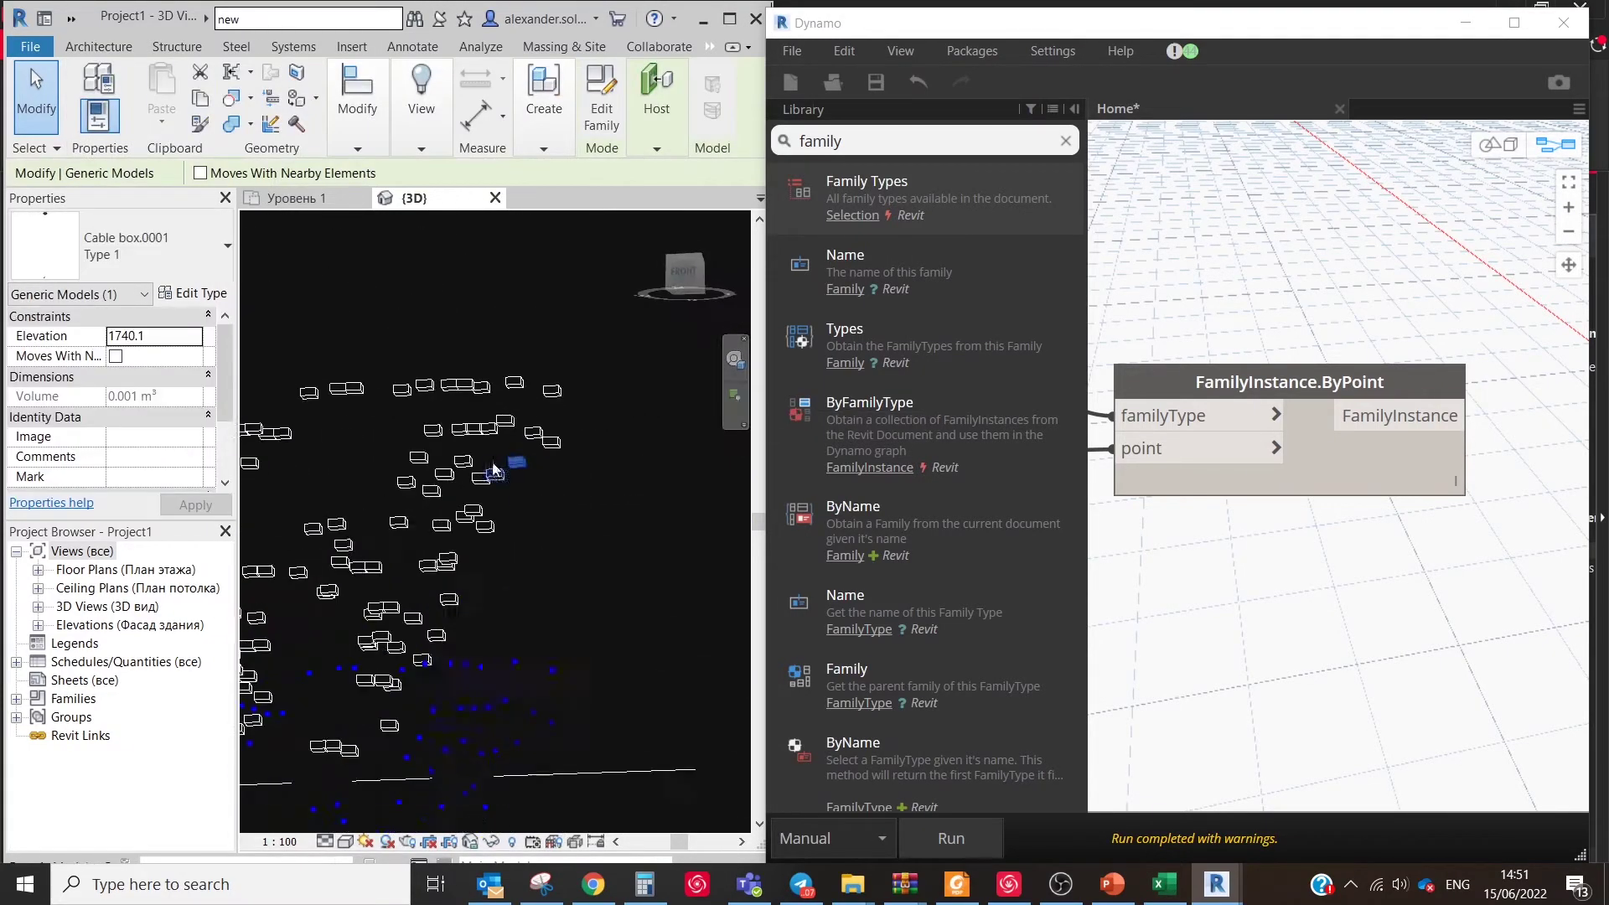
right_click(694, 260)
left_click(734, 349)
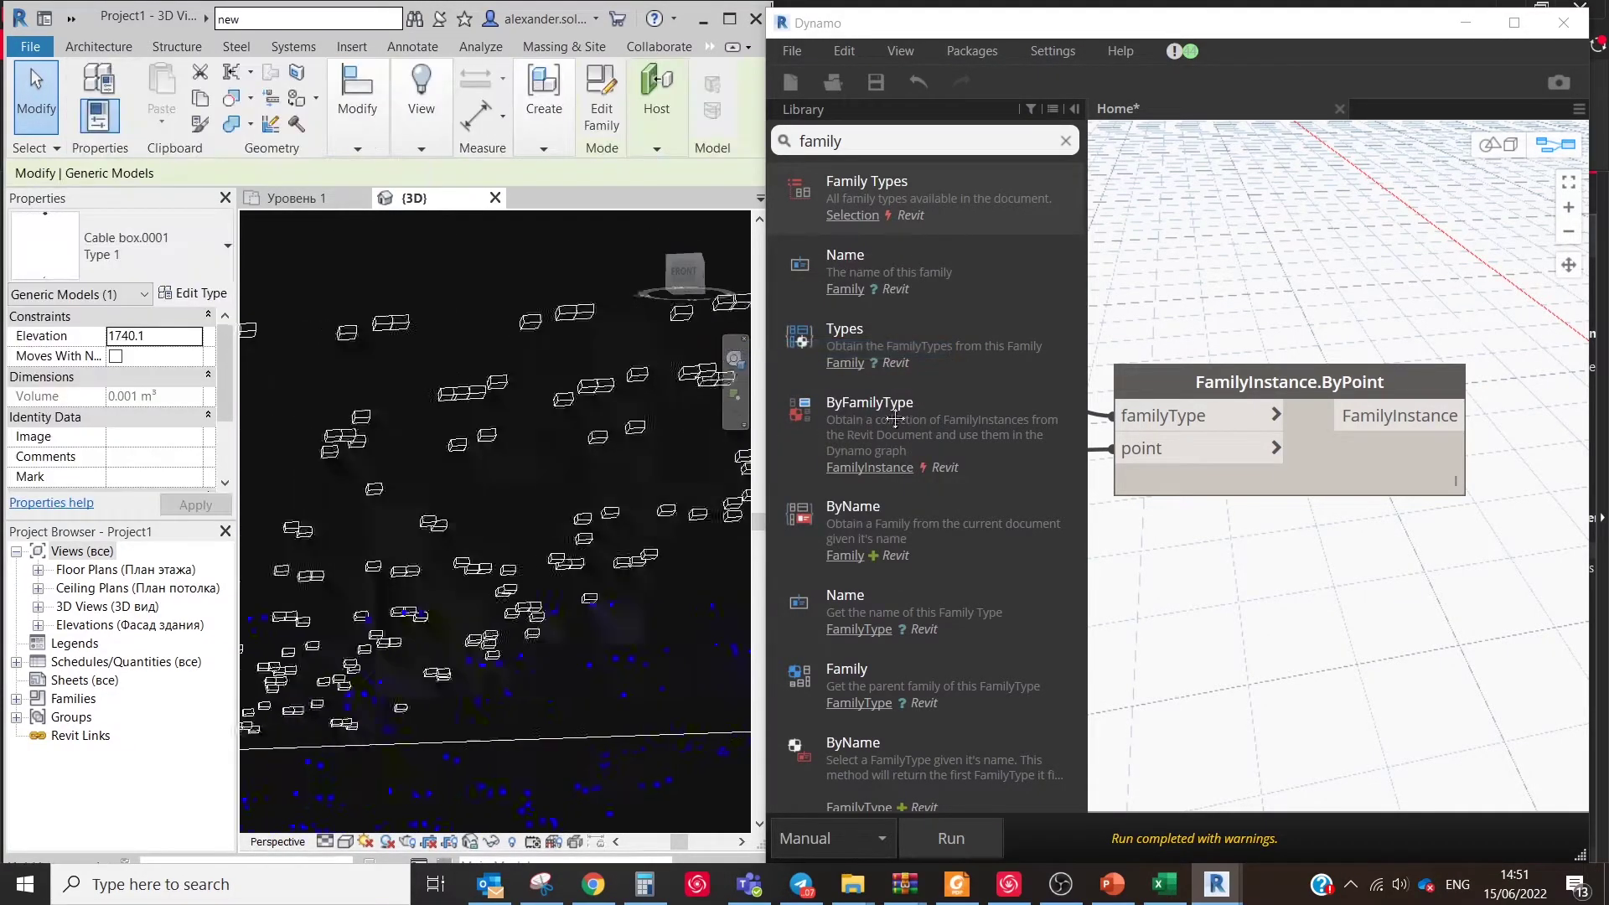
middle_click_drag(415, 563, 377, 618, "shift")
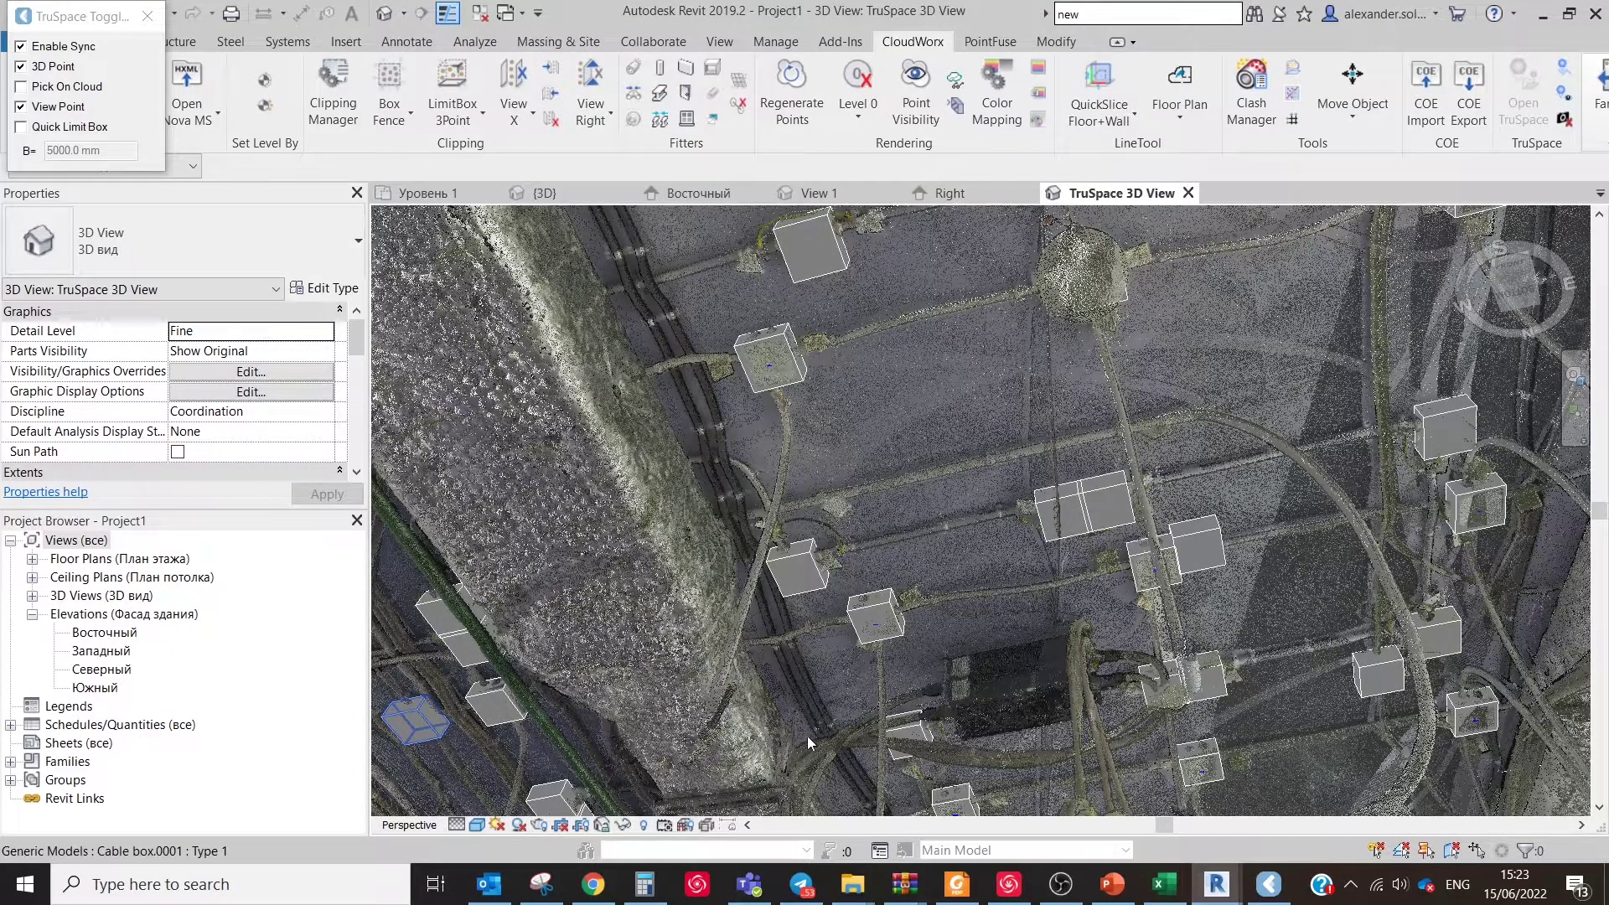
left_click(1269, 884)
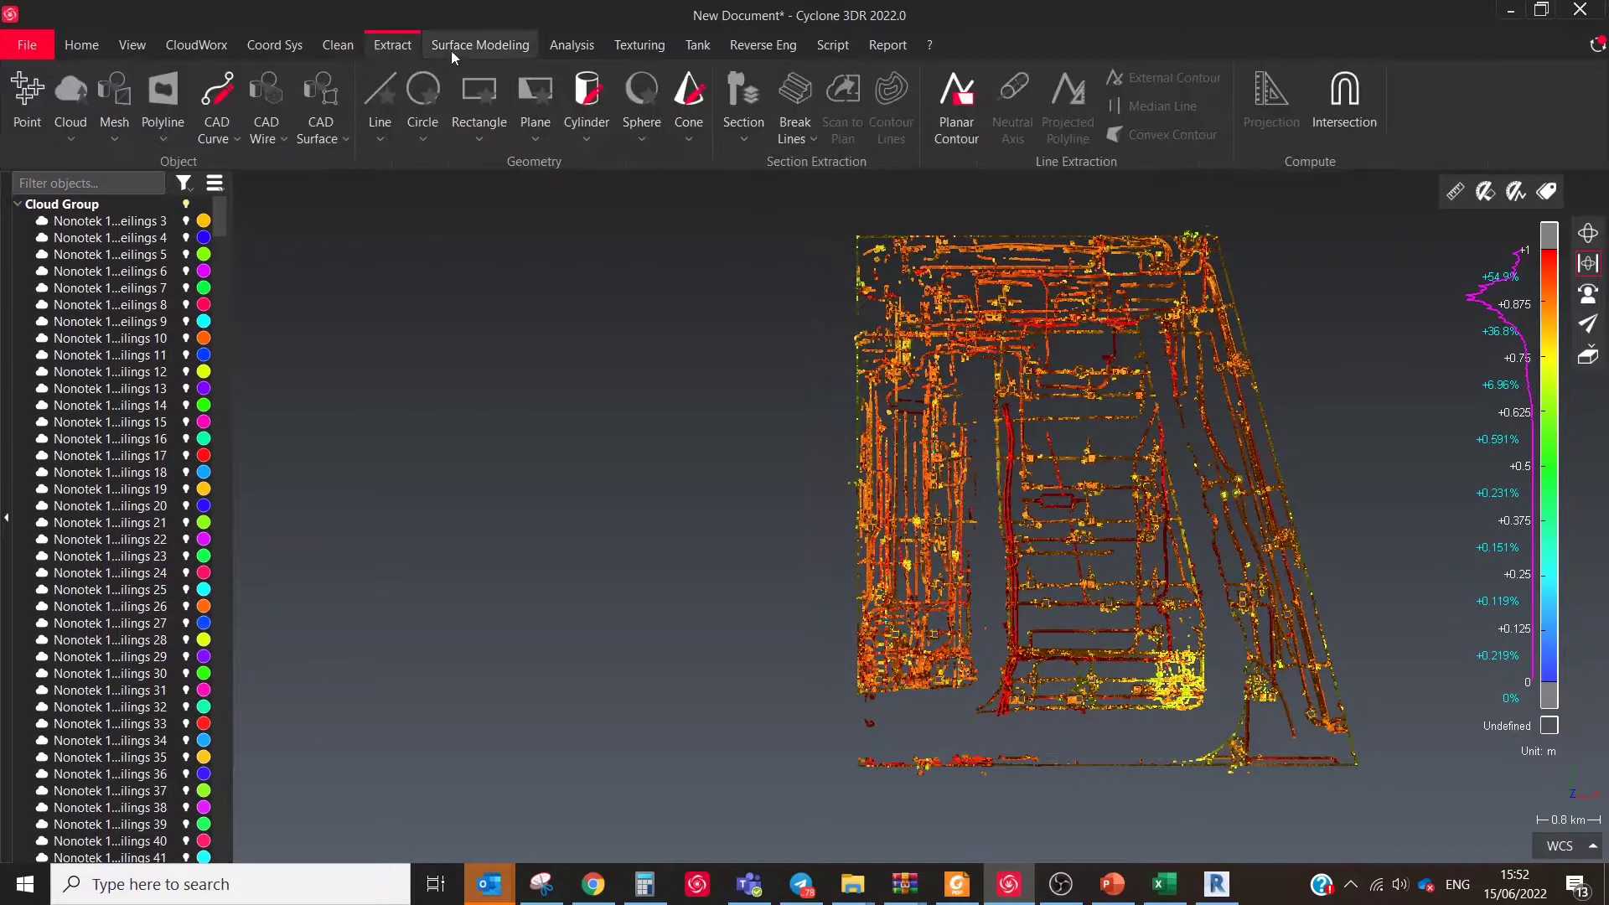
- Extract the ortho image from the Texturing tab with a dark background, then enlarge OrthoImage test3.jpg
left_click(640, 44)
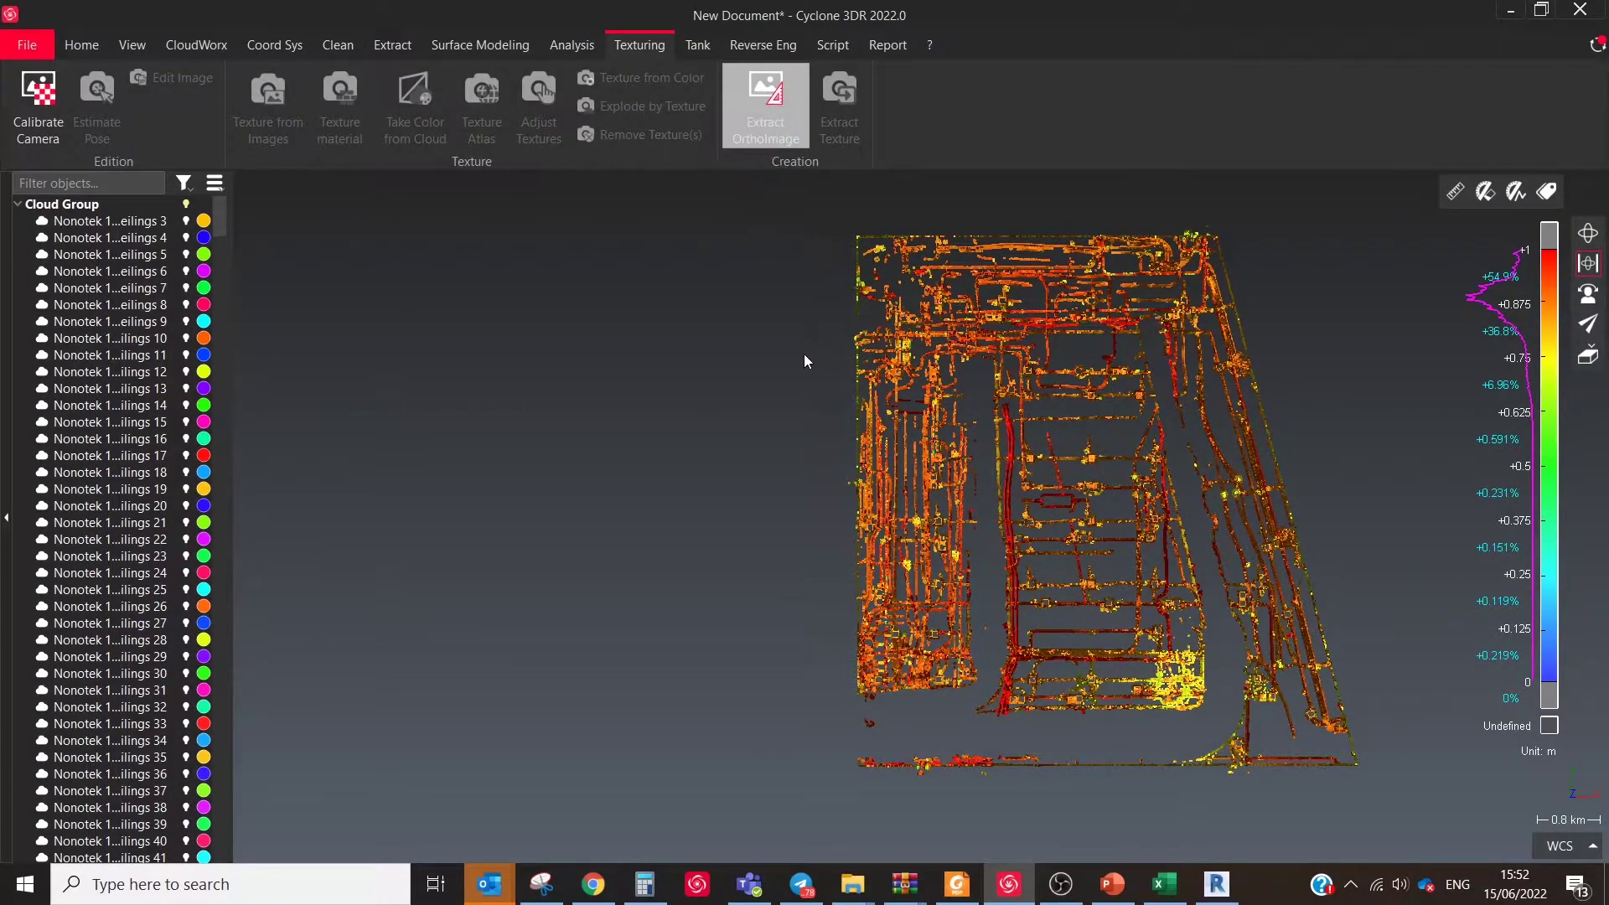
left_click(152, 672)
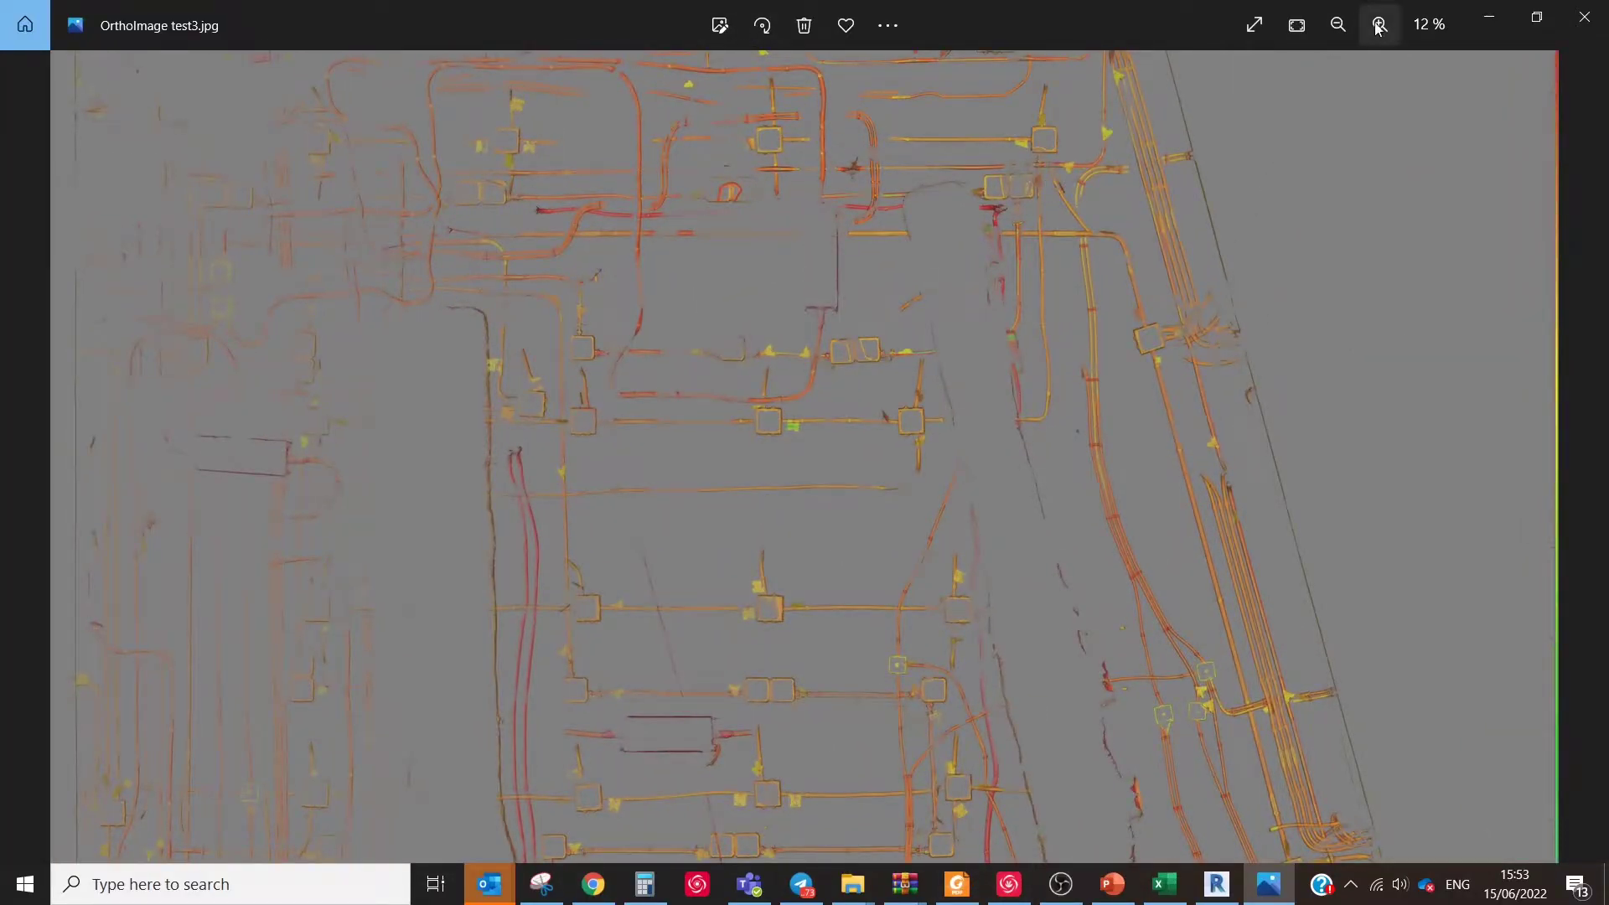
left_click(1378, 28)
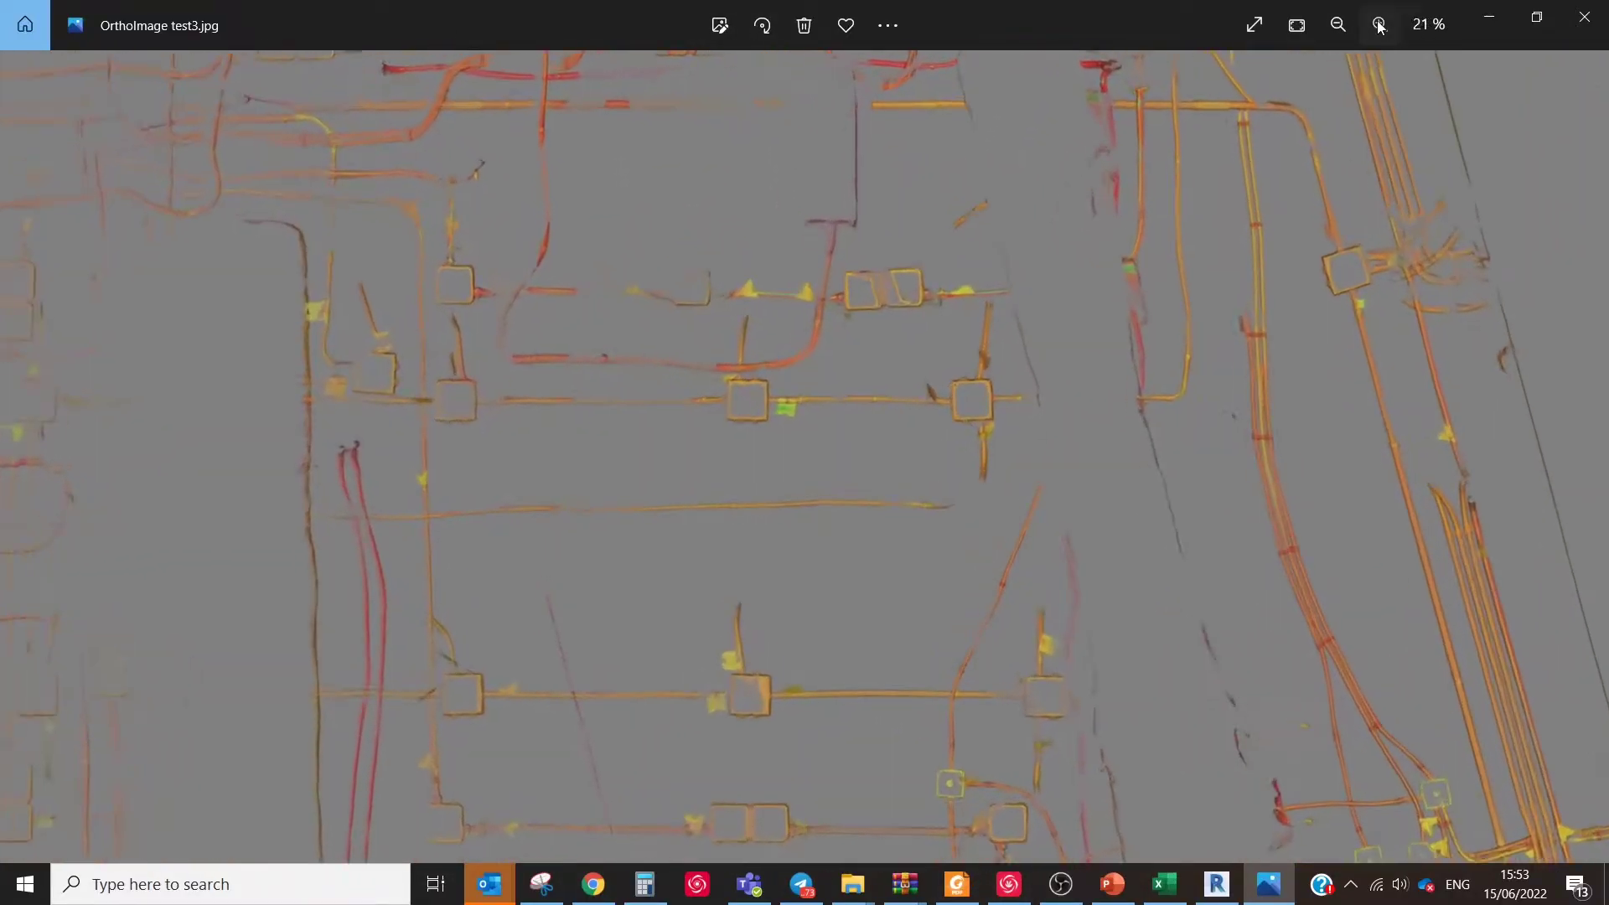
scroll(1343, 377, "up", 2)
- Create a new decal type room1 using the ceiling-wires ortho image
left_click_drag(1343, 378, 201, 199)
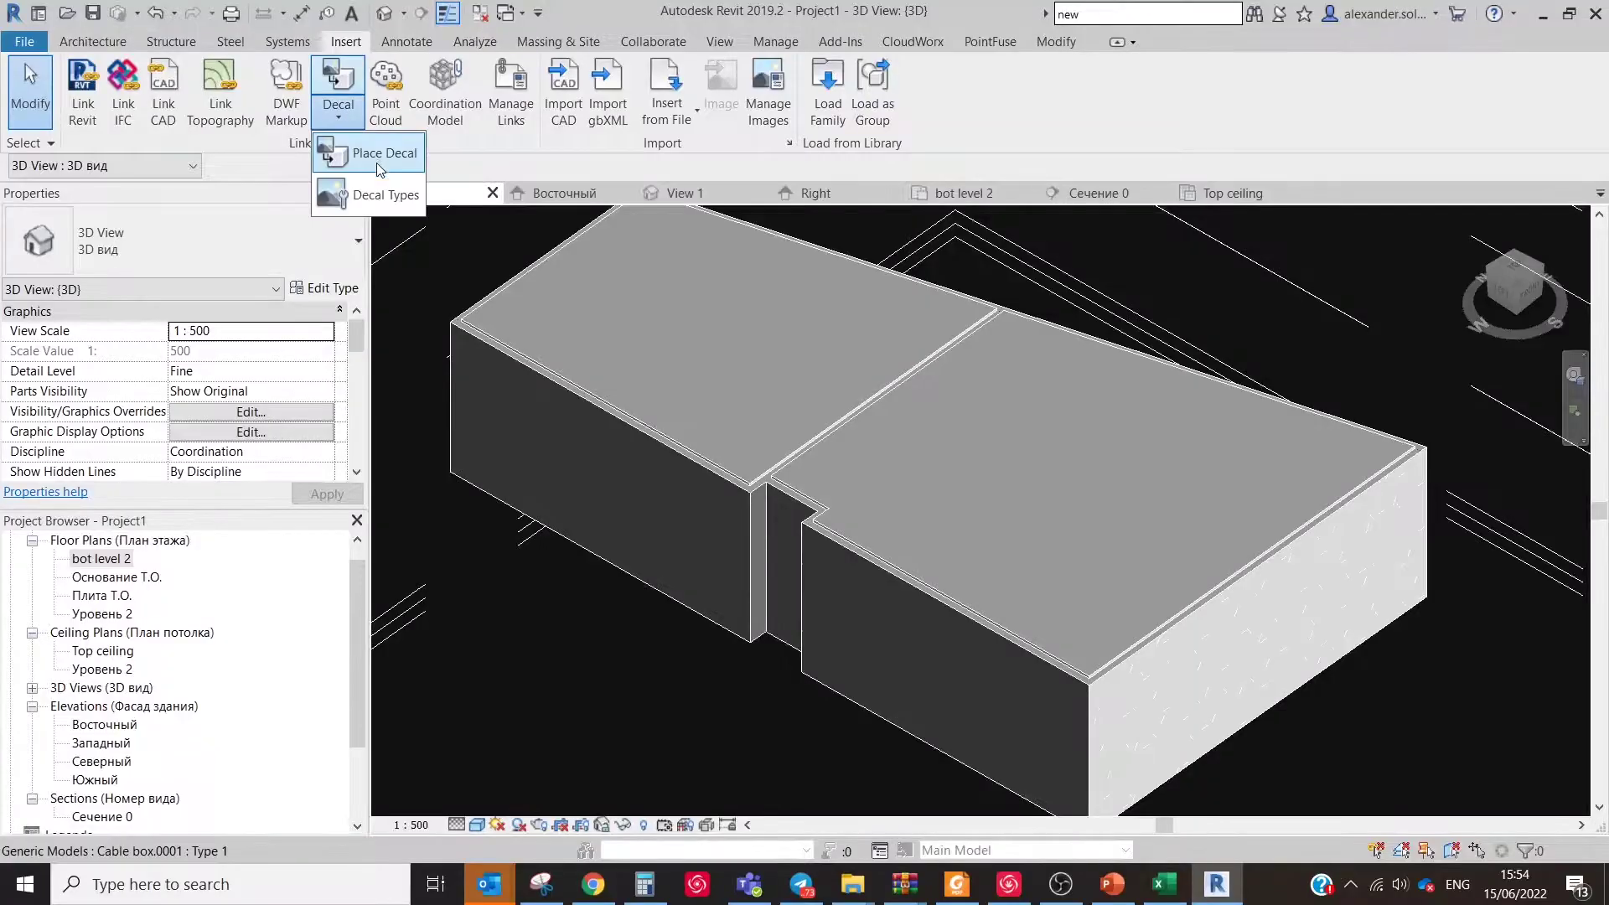
left_click(627, 248)
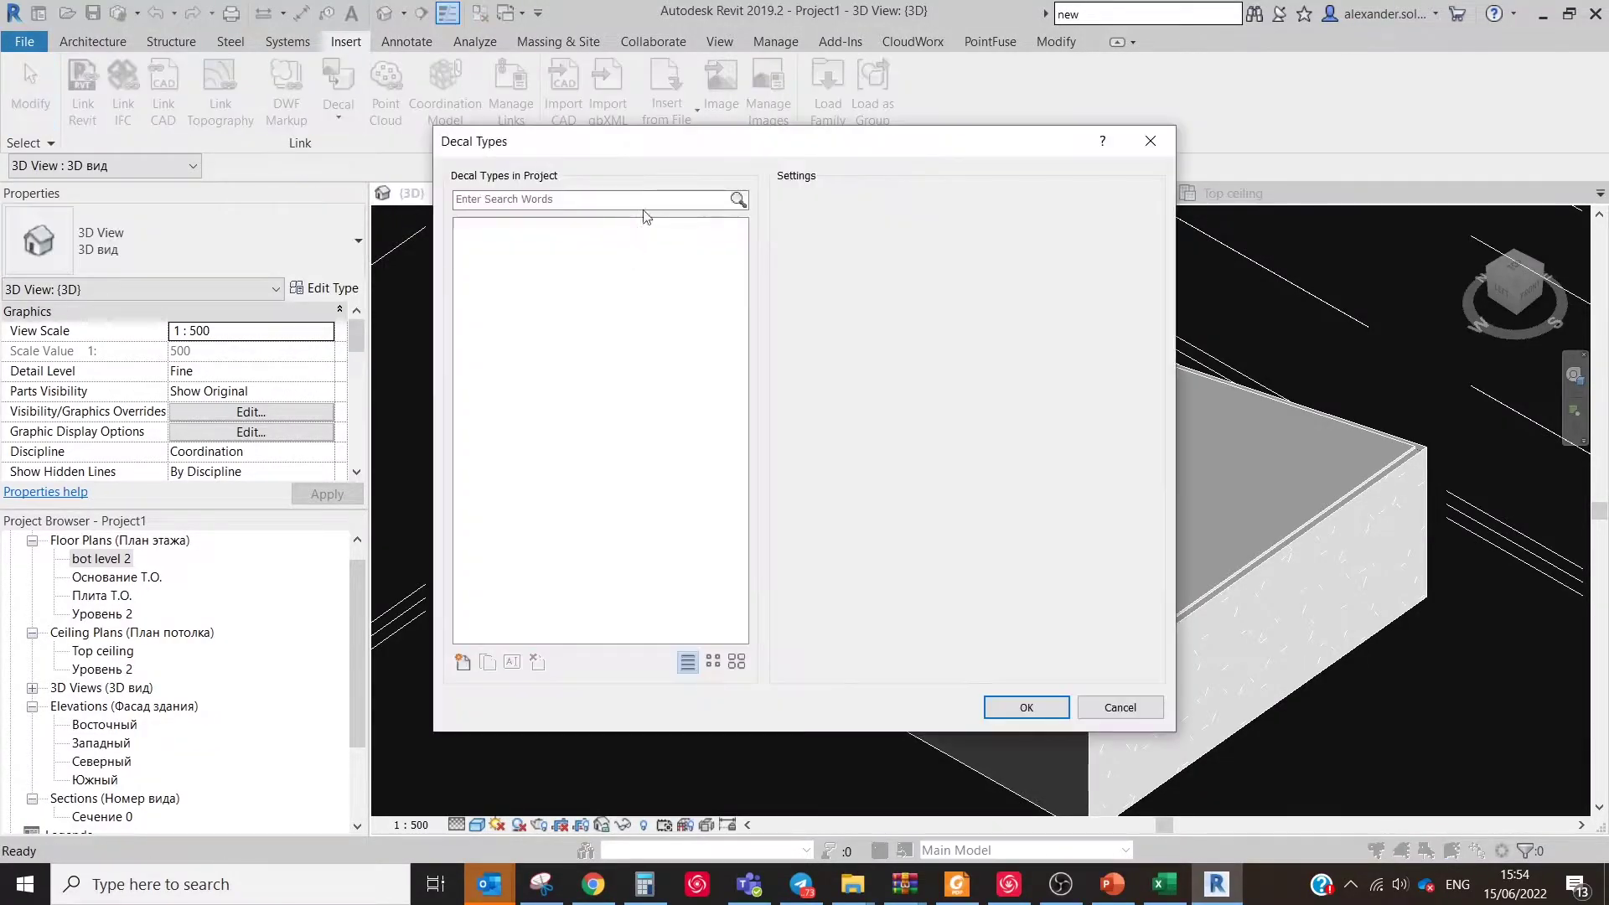
left_click(462, 663)
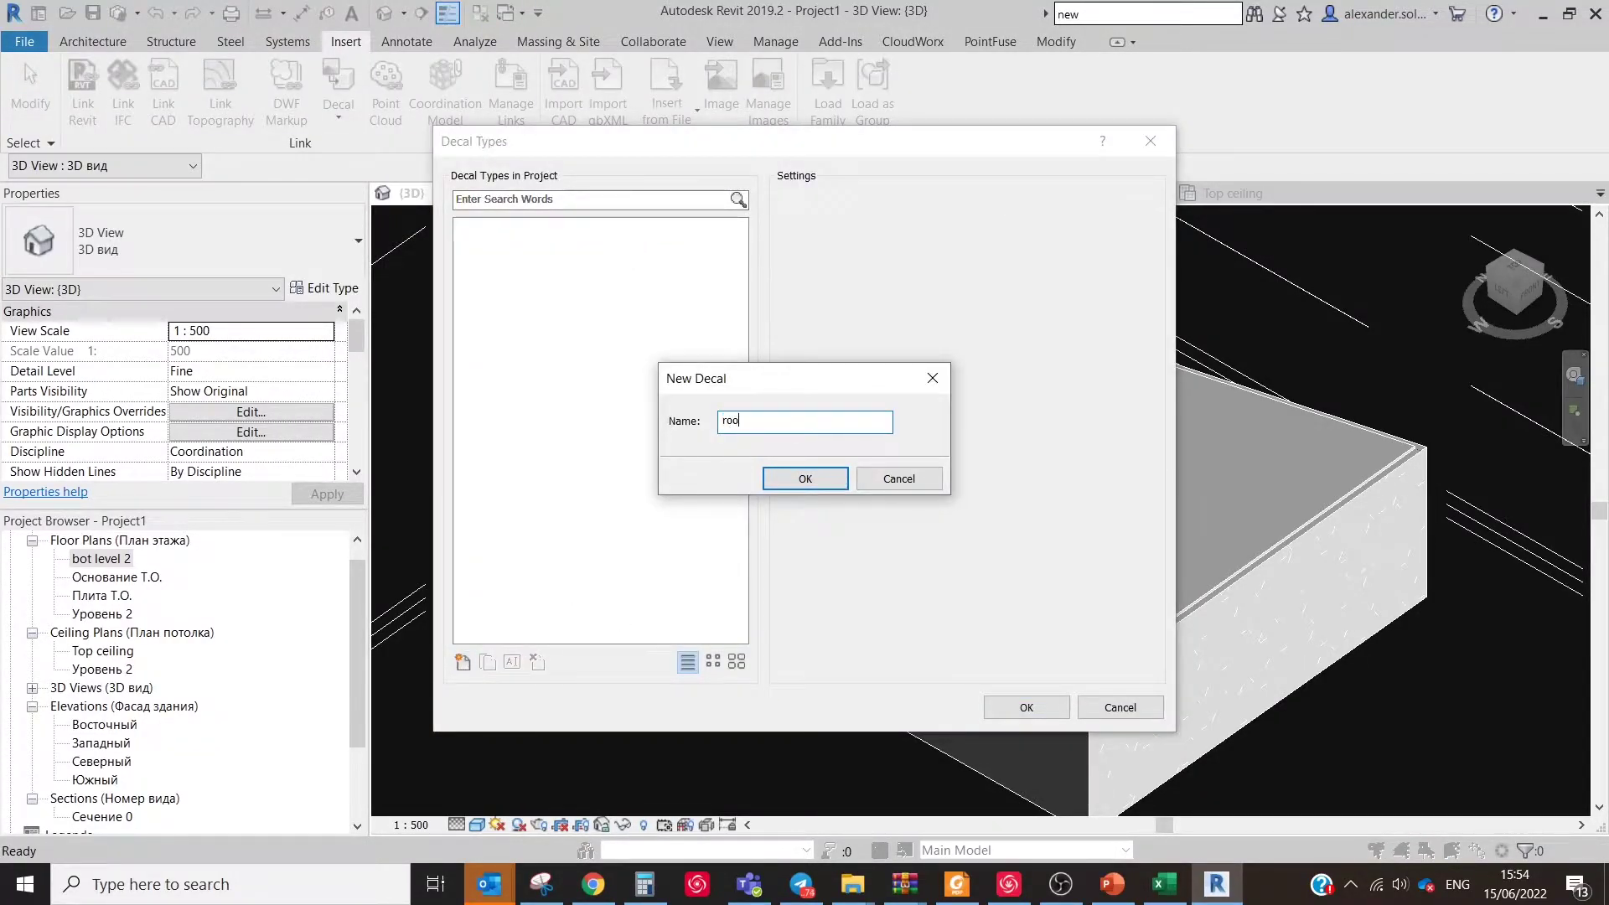
left_click(806, 476)
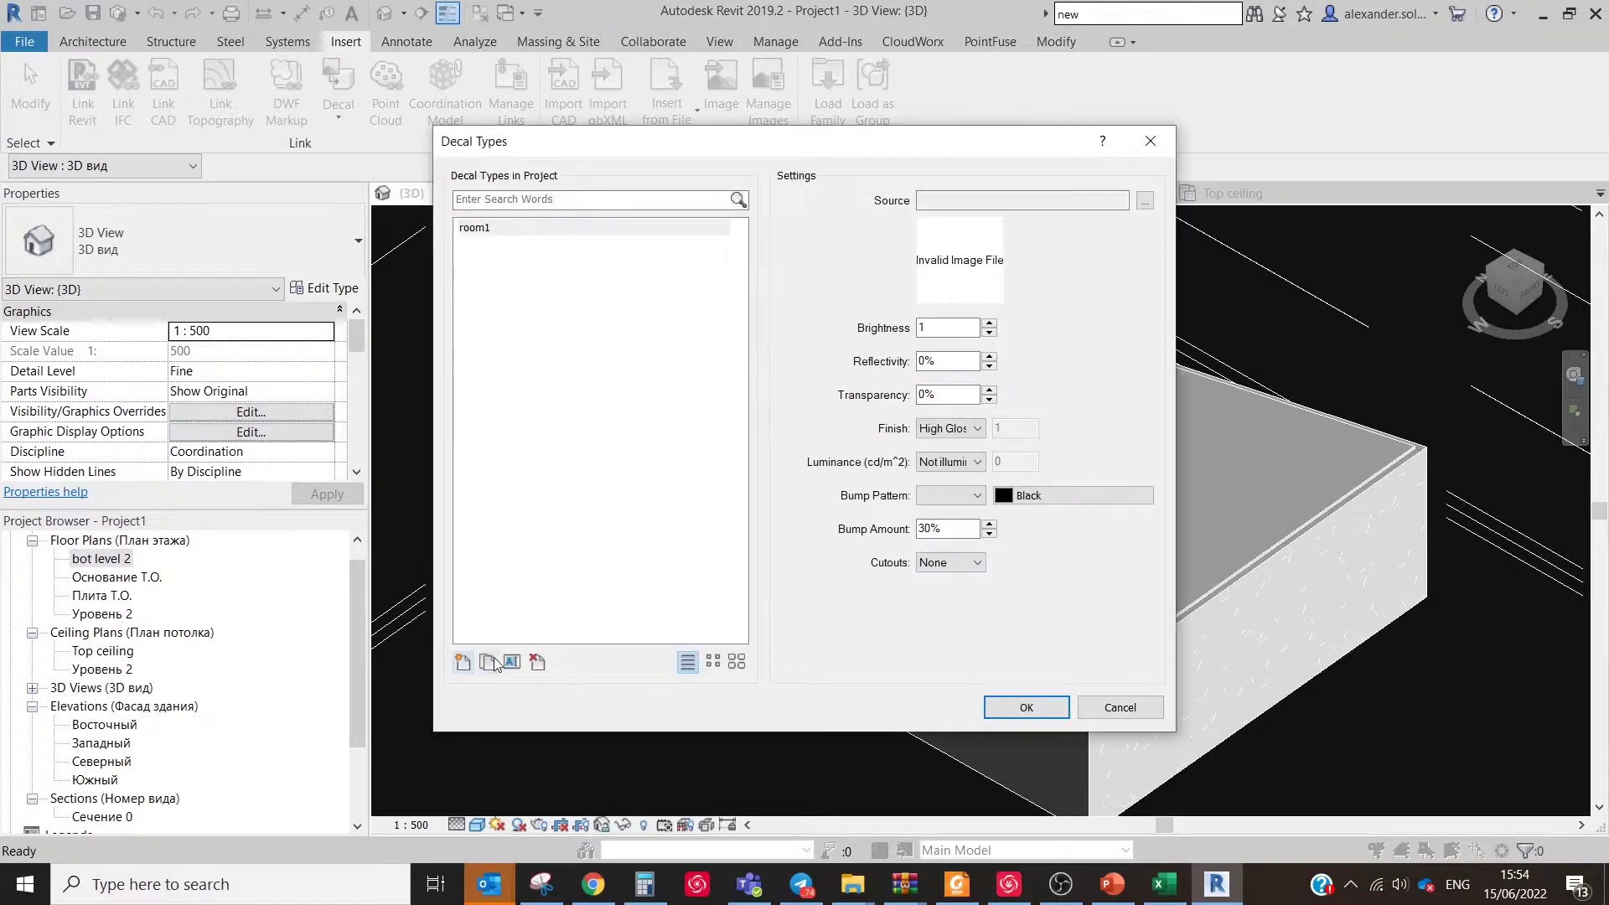
left_click(1145, 202)
left_click(503, 521)
left_click(1254, 737)
- Place the room1 decal on the roof face and resize it to 6192 × 6675
left_click(1026, 707)
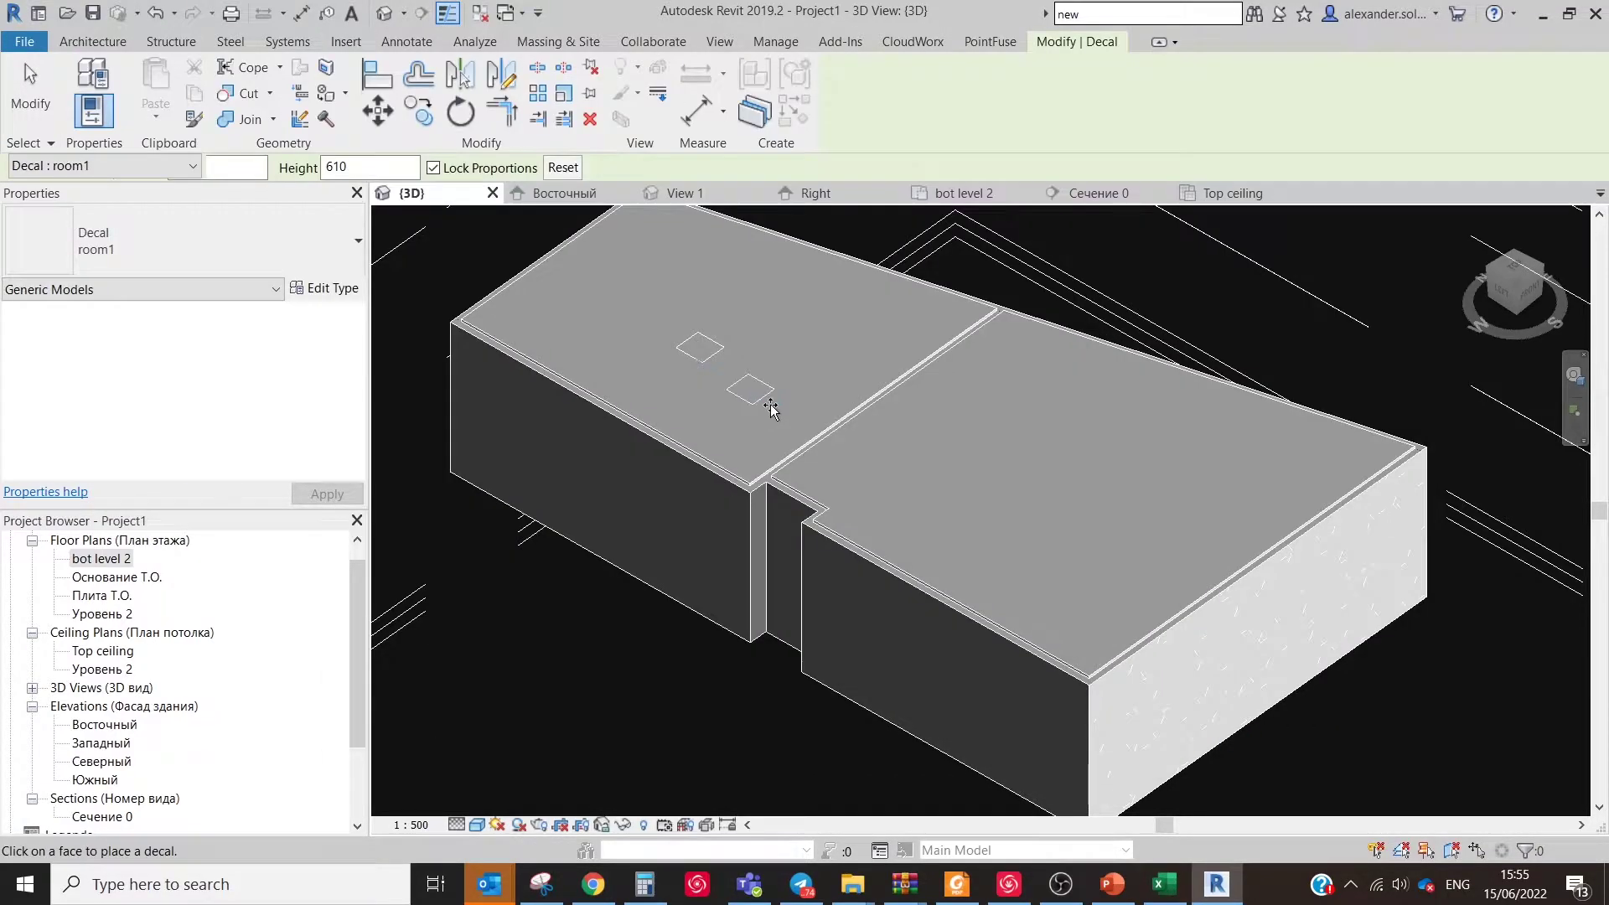
key("Escape")
scroll(712, 363, "up", 4)
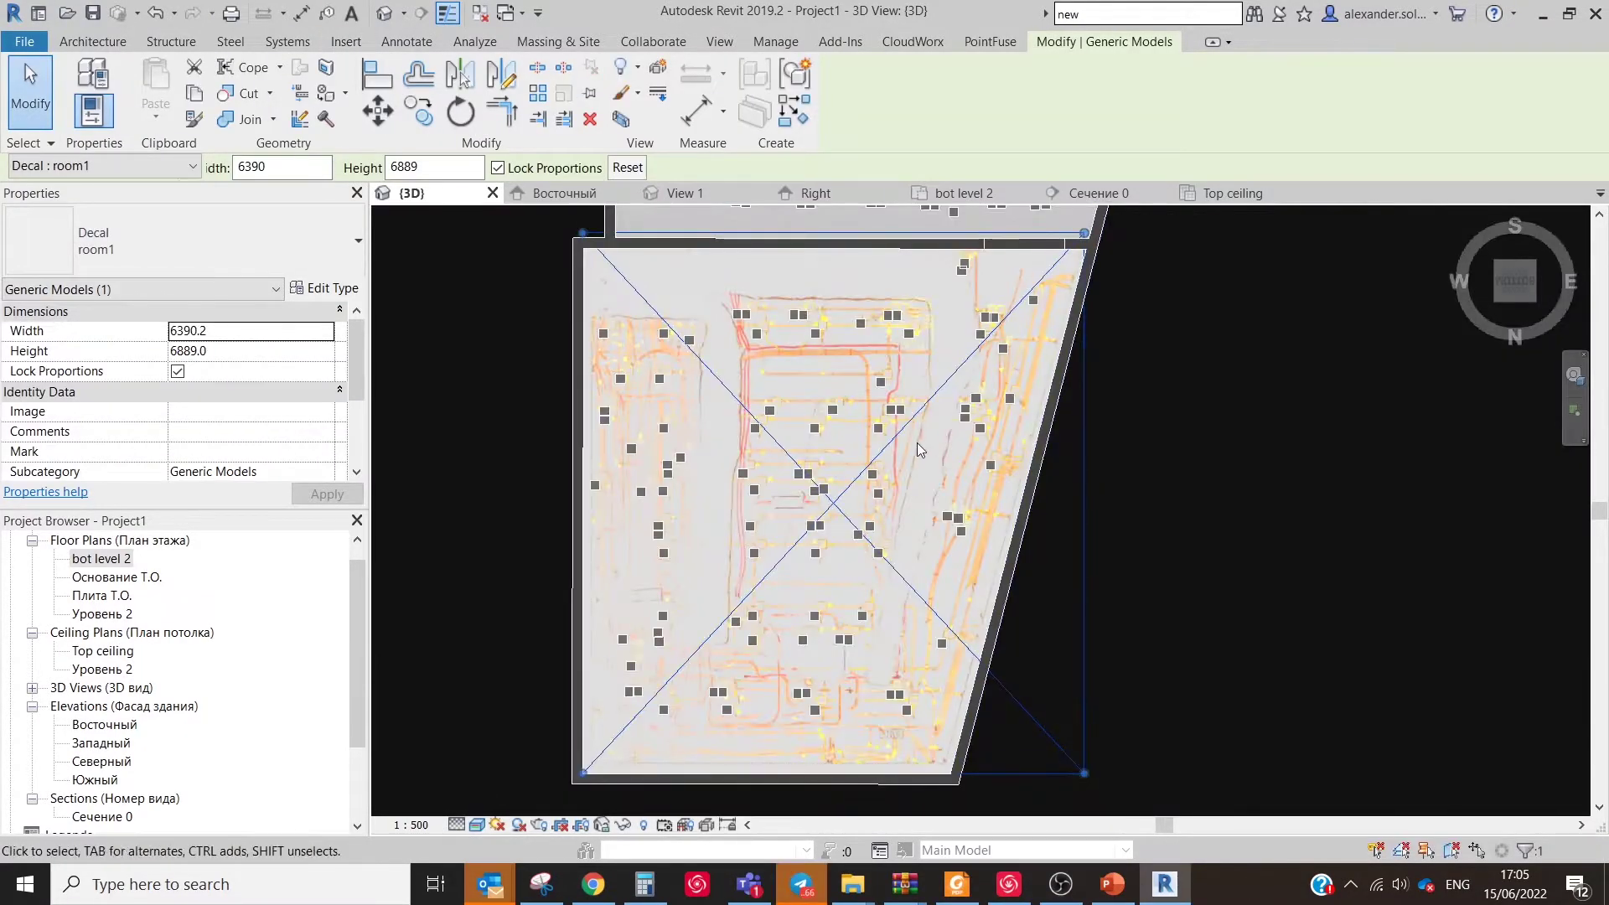
left_click_drag(1084, 233, 1076, 250)
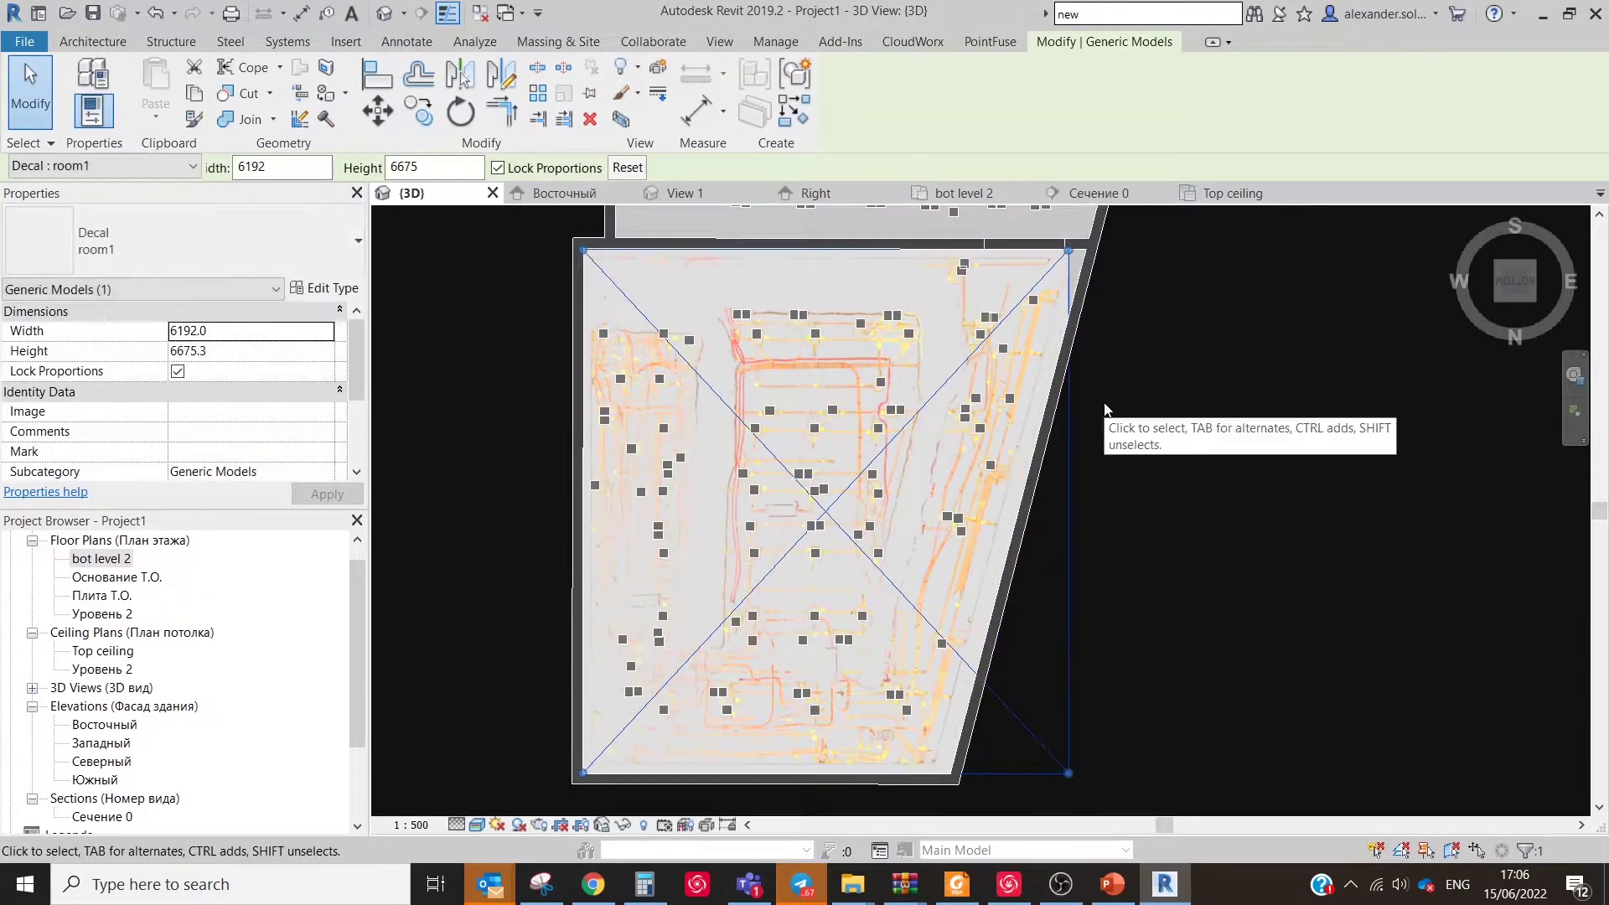
- Step through nearby TruSpace panorama viewpoints, then set the visual style to Realistic/Ray Trace
key("Escape")
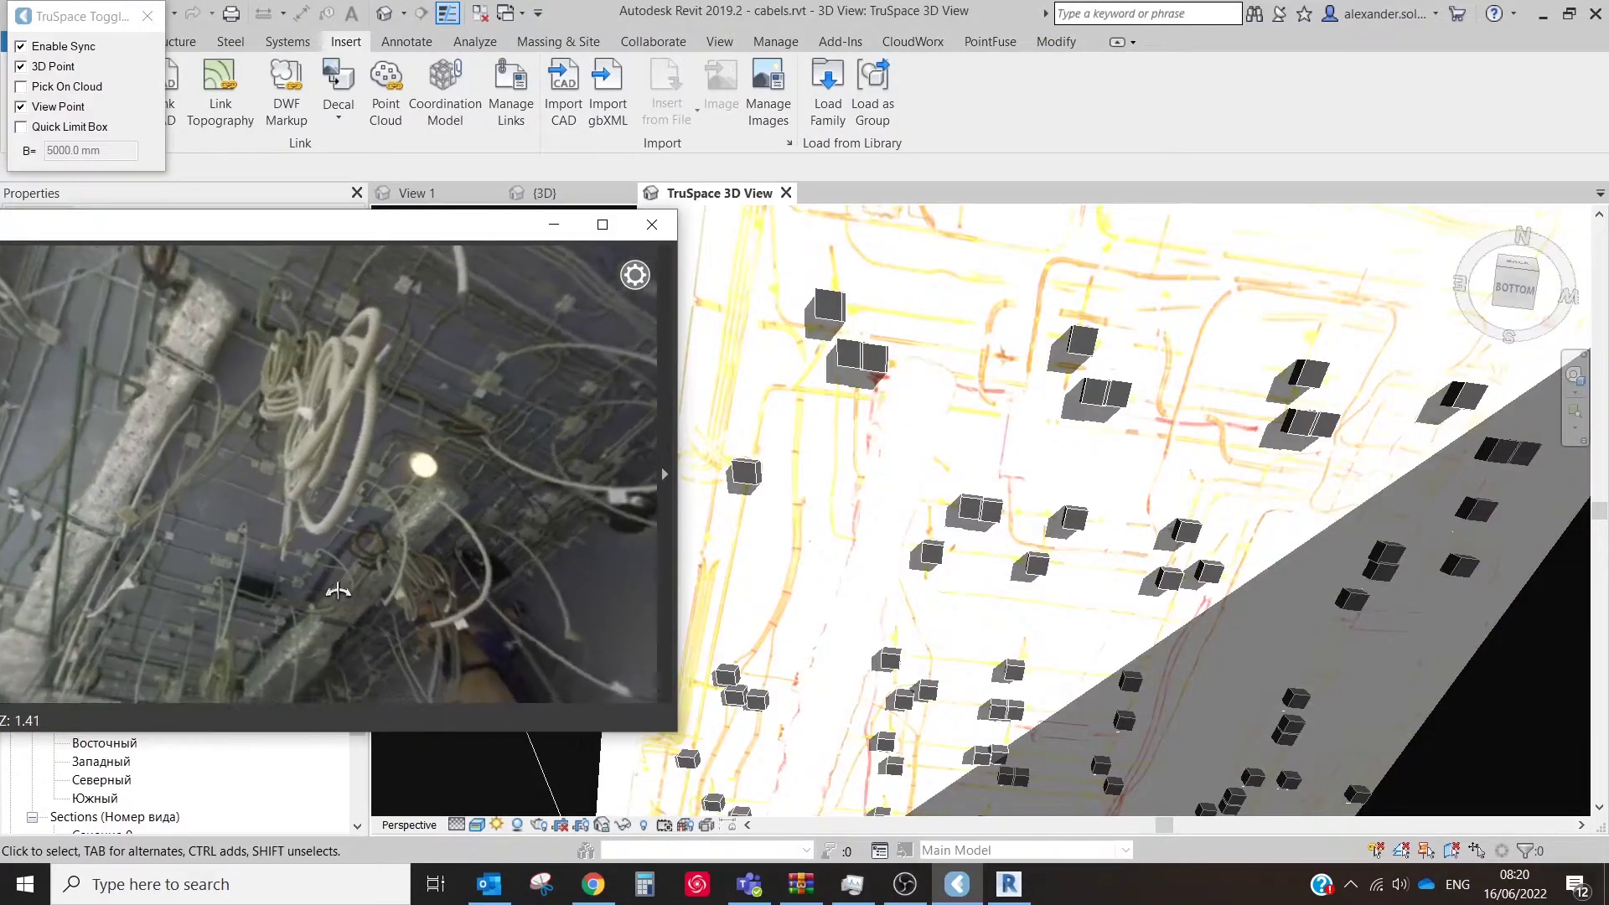
left_click(338, 591)
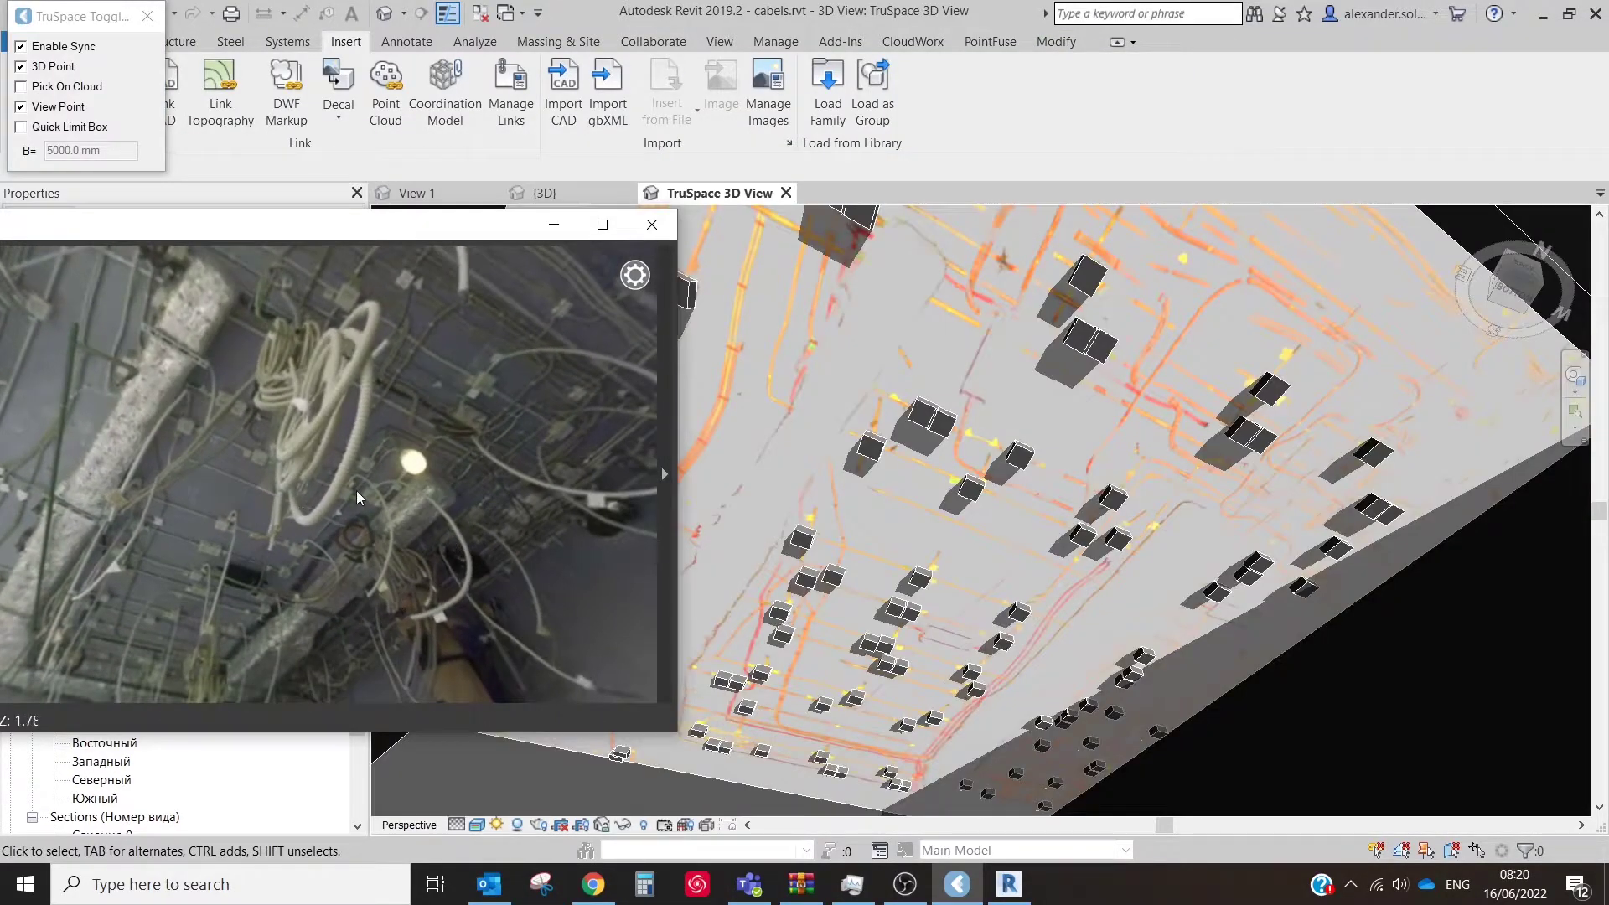
scroll(356, 491, "up", 3)
left_click(445, 515)
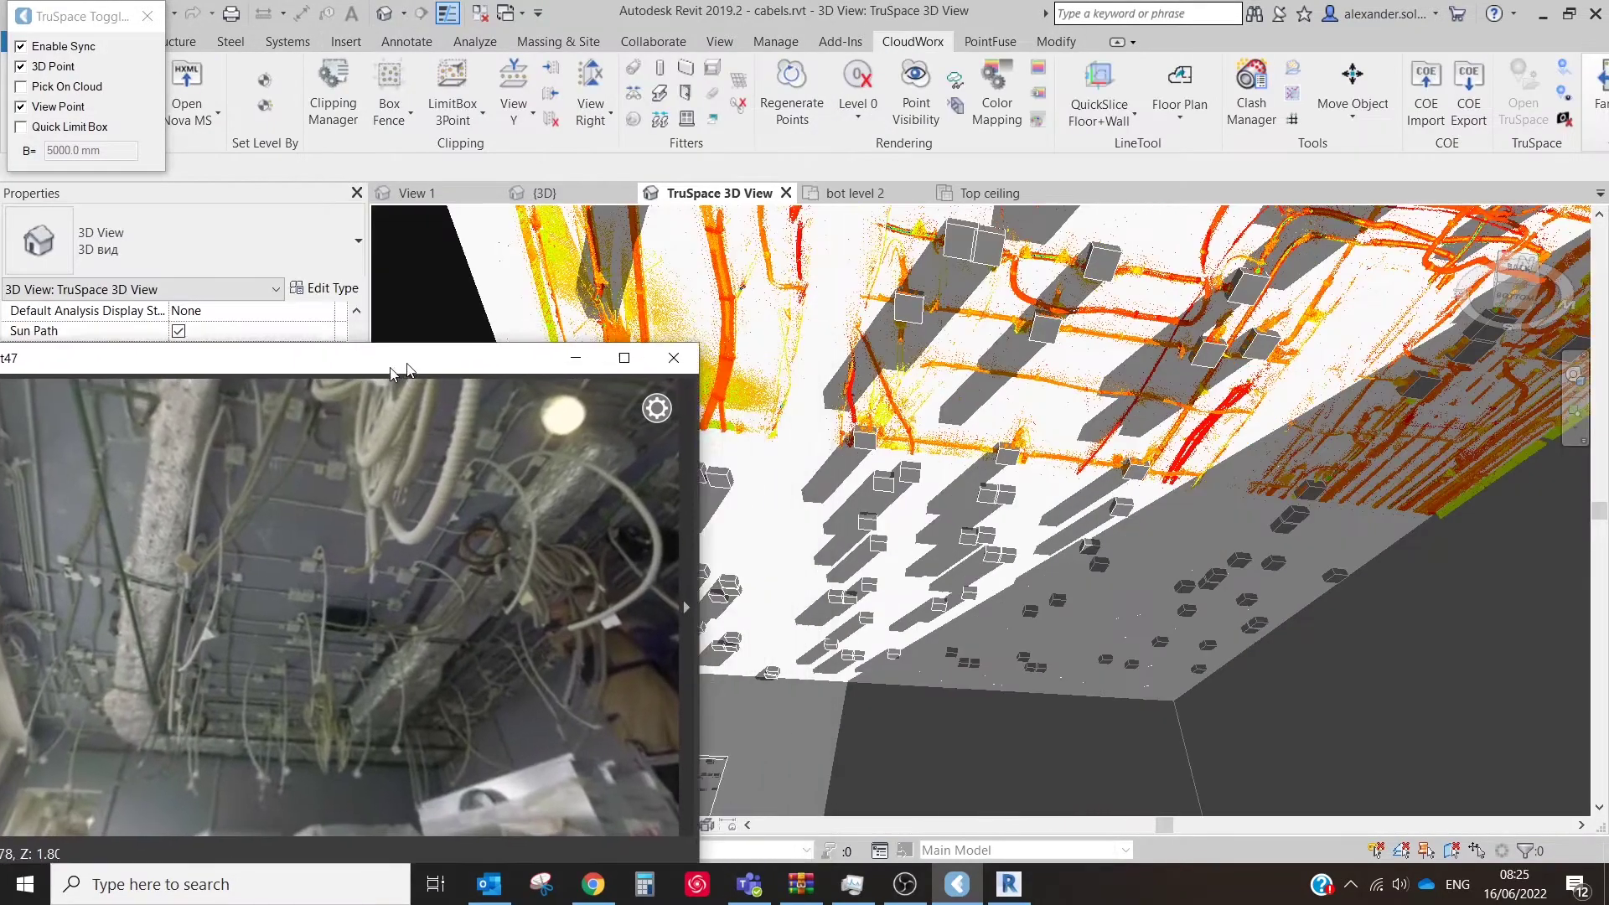
left_click(273, 728)
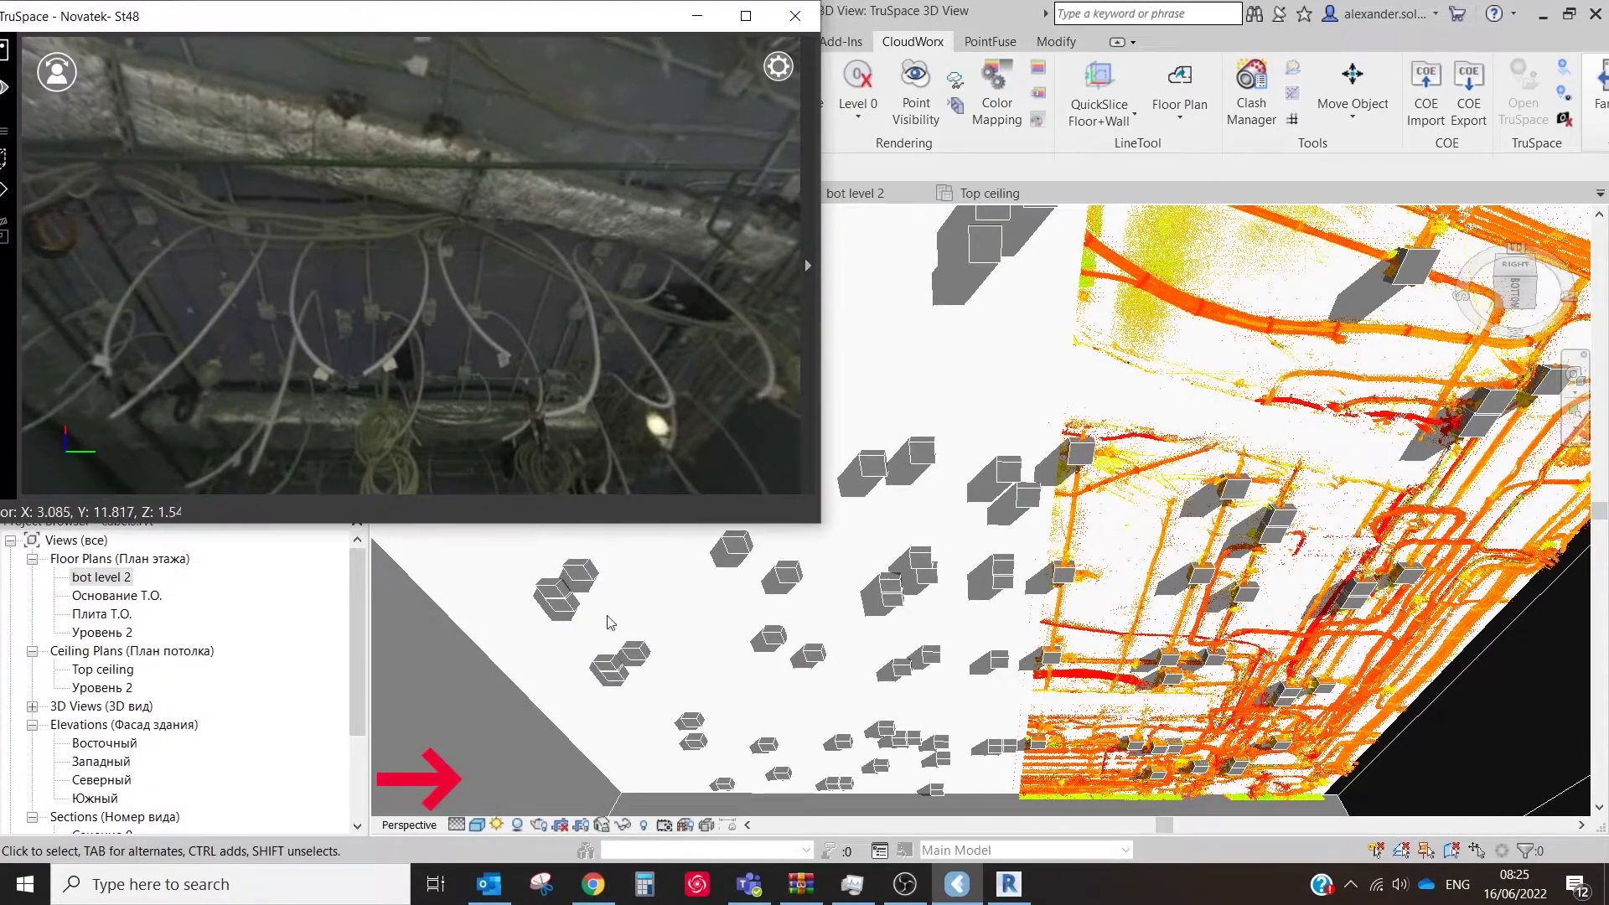
left_click(477, 825)
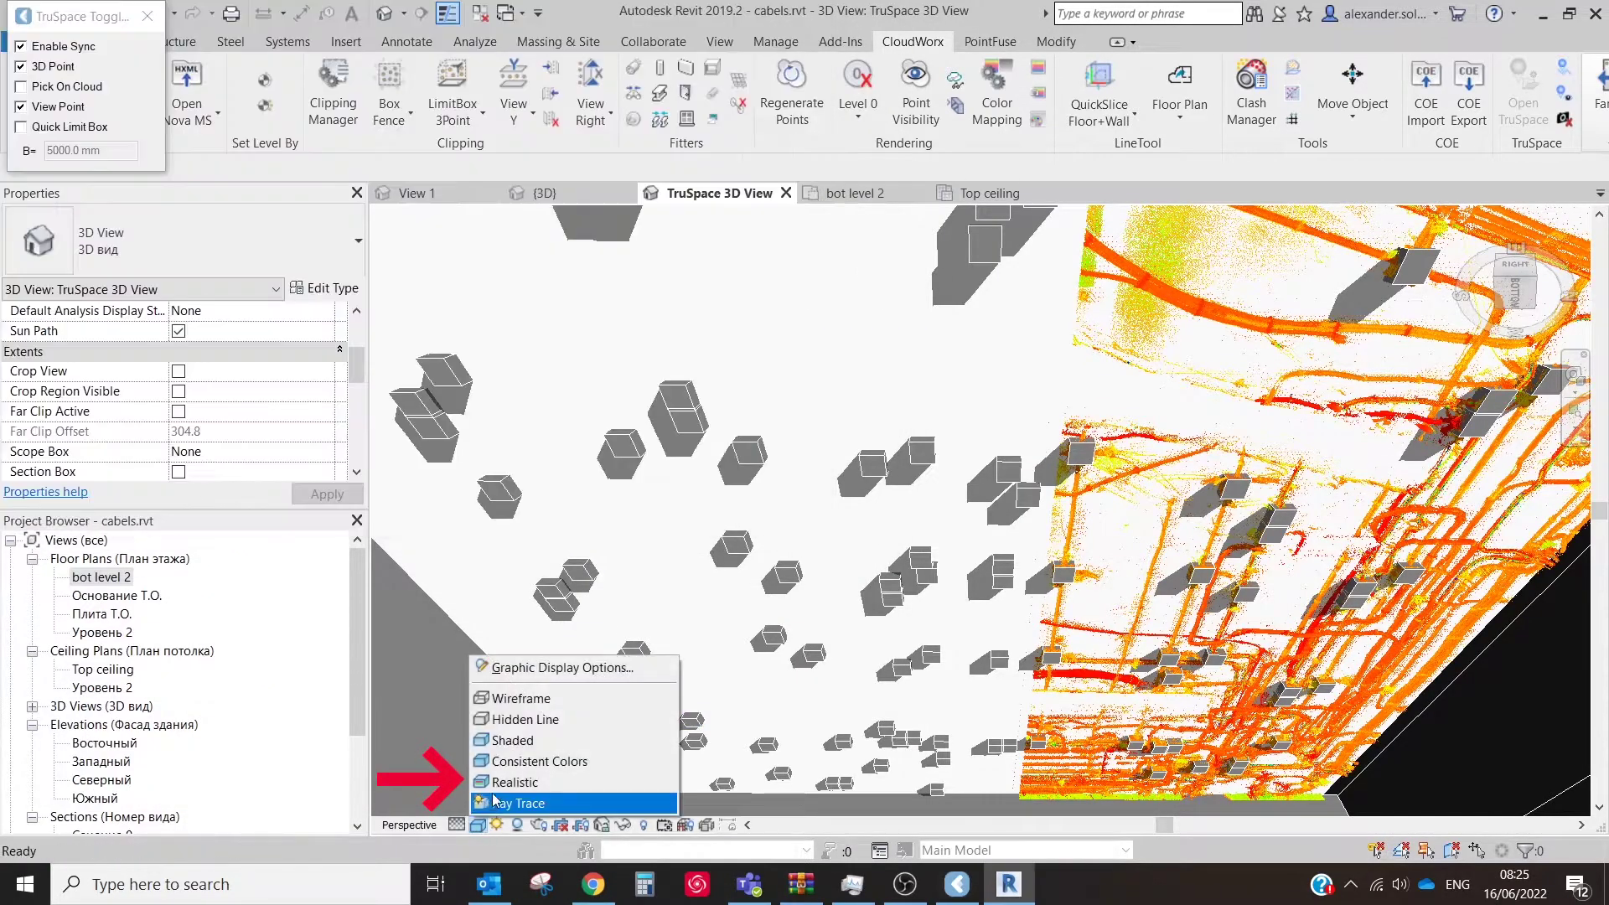
left_click(612, 792)
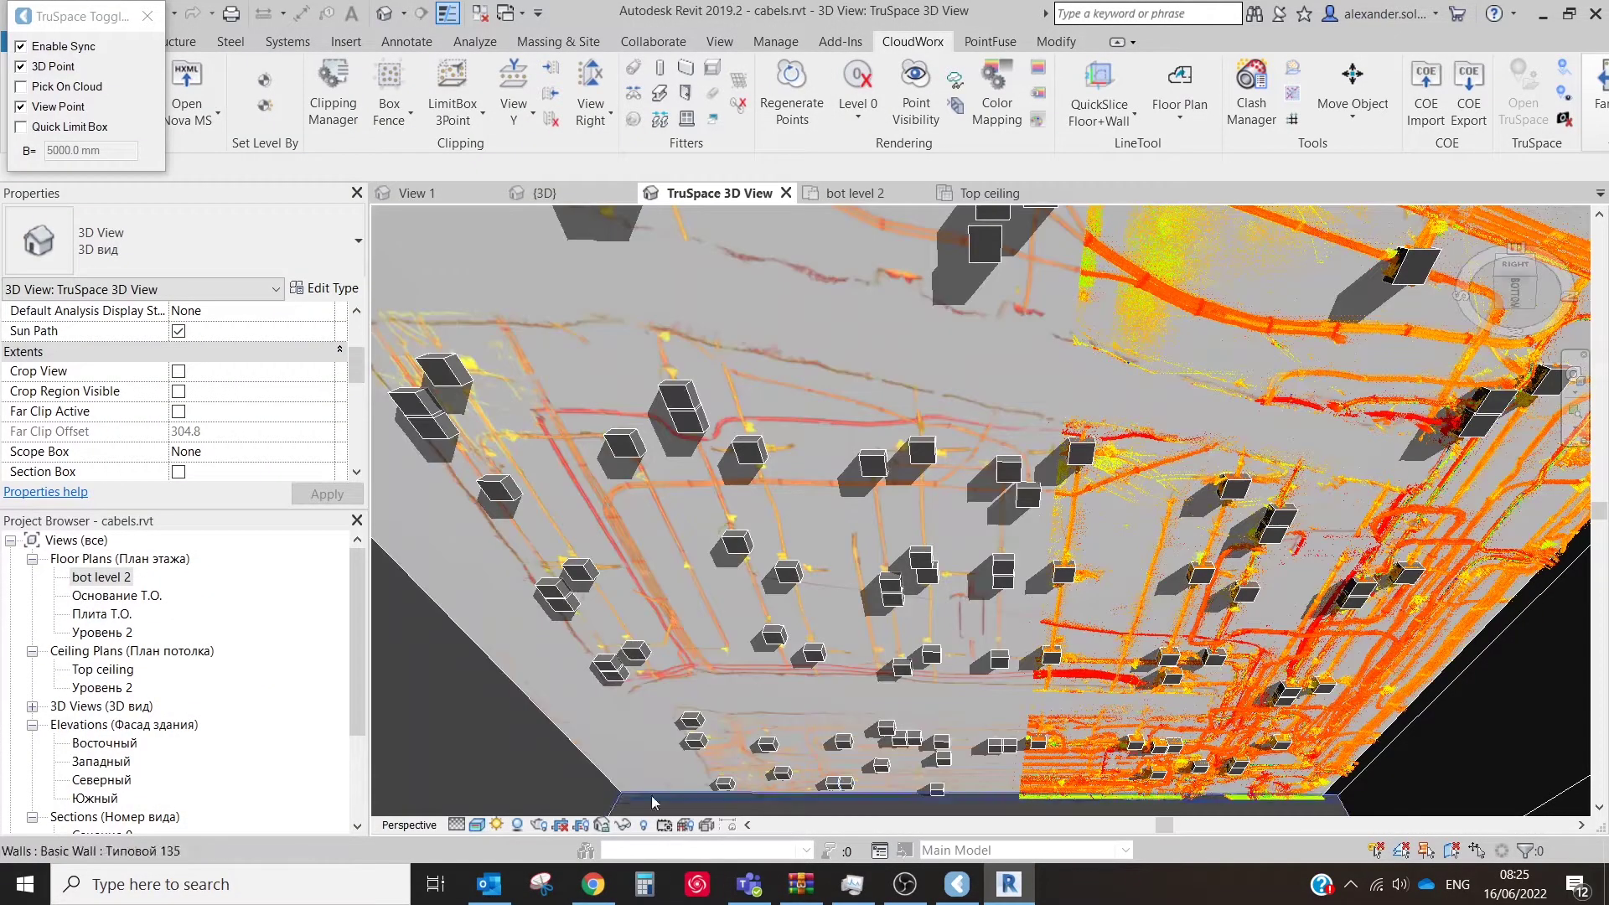